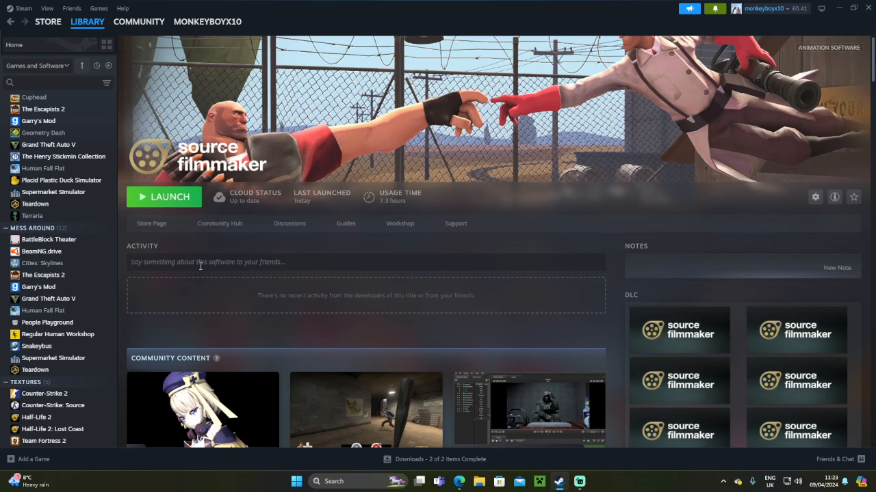
Launch Source Filmmaker and create a new session named "youtube tutorial again"
click(178, 200)
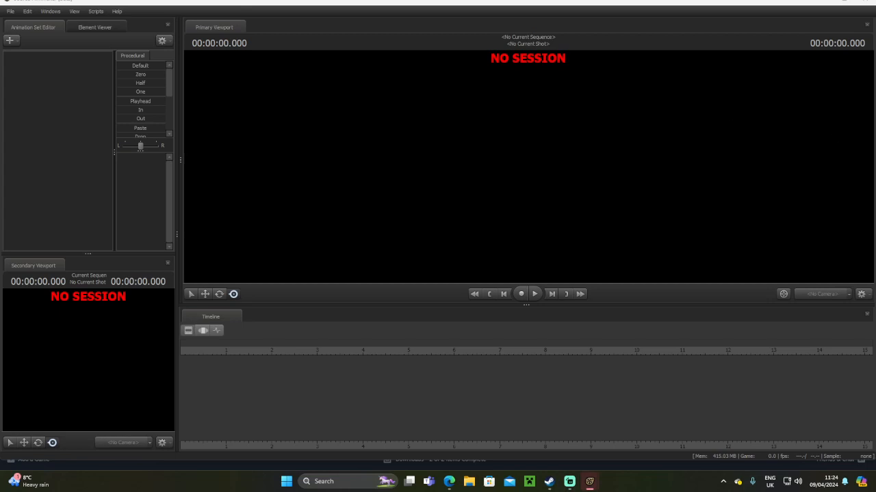
drag(875, 150, 424, 148)
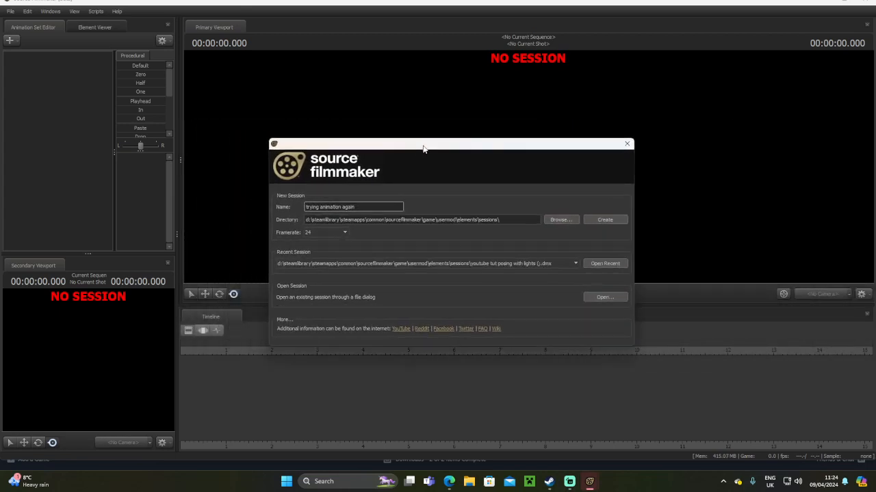
key(BackSpace)
key(BackSpace)
key(BackSpace)
key(BackSpace)
key(BackSpace)
key(BackSpace)
key(BackSpace)
key(BackSpace)
key(BackSpace)
key(BackSpace)
key(BackSpace)
key(BackSpace)
key(BackSpace)
key(BackSpace)
key(BackSpace)
key(BackSpace)
key(BackSpace)
key(BackSpace)
key(BackSpace)
key(BackSpace)
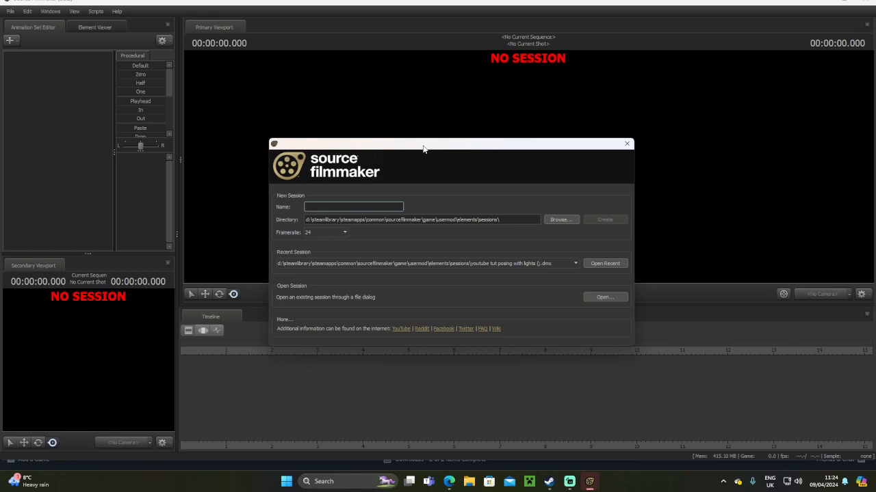
text(youtub)
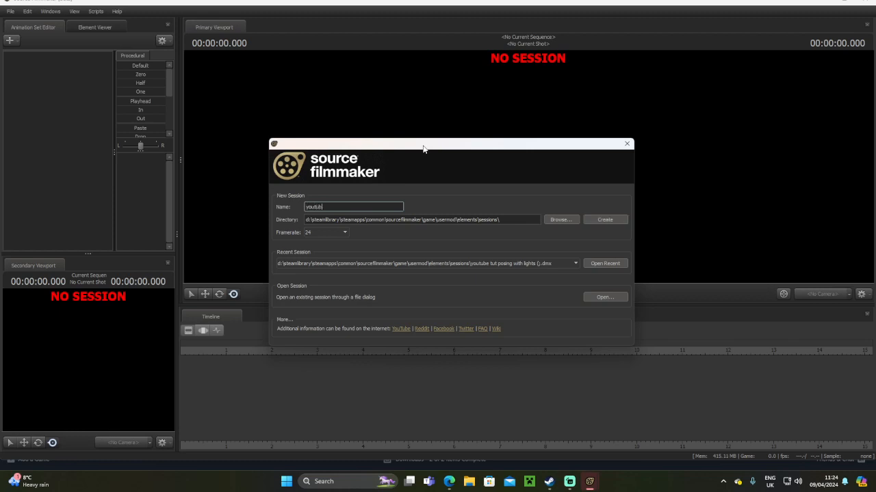
text(e yt)
key(BackSpace)
key(BackSpace)
text(tutorial again)
click(601, 220)
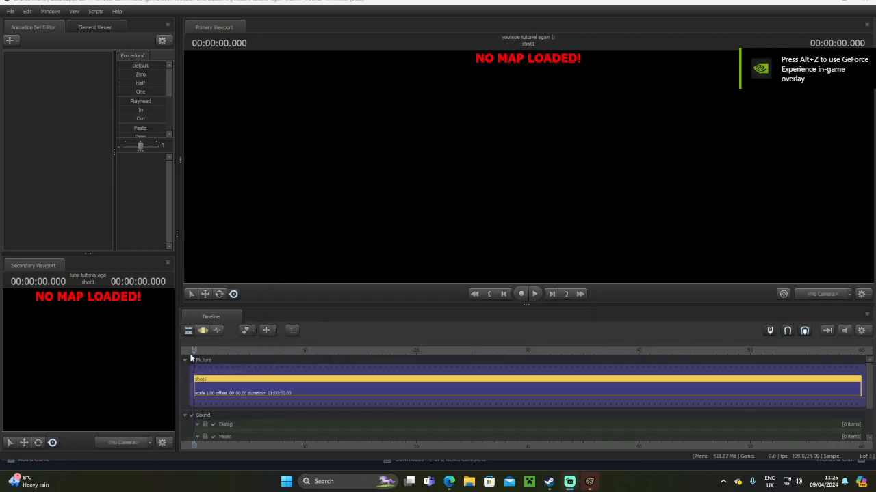
Switch the timeline to the Motion Editor and load the map sfmfnaf3map.bsp
click(202, 331)
right_click(402, 124)
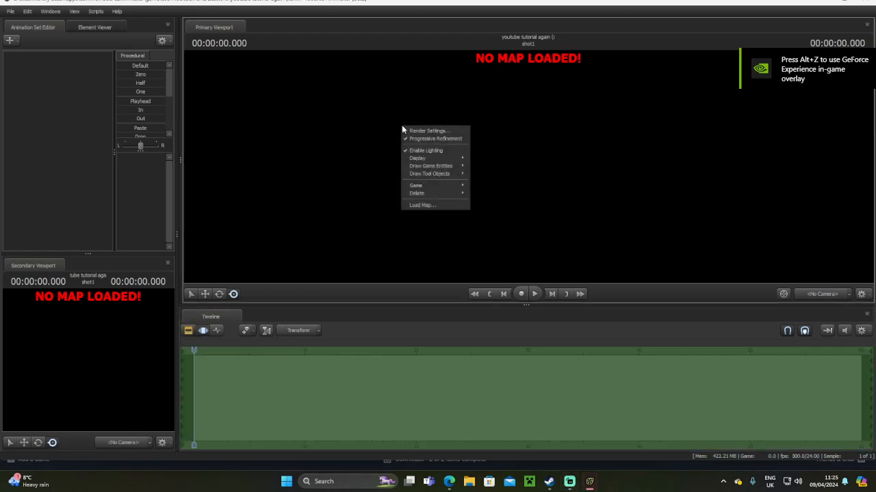
click(433, 205)
scroll(409, 286, down, 15)
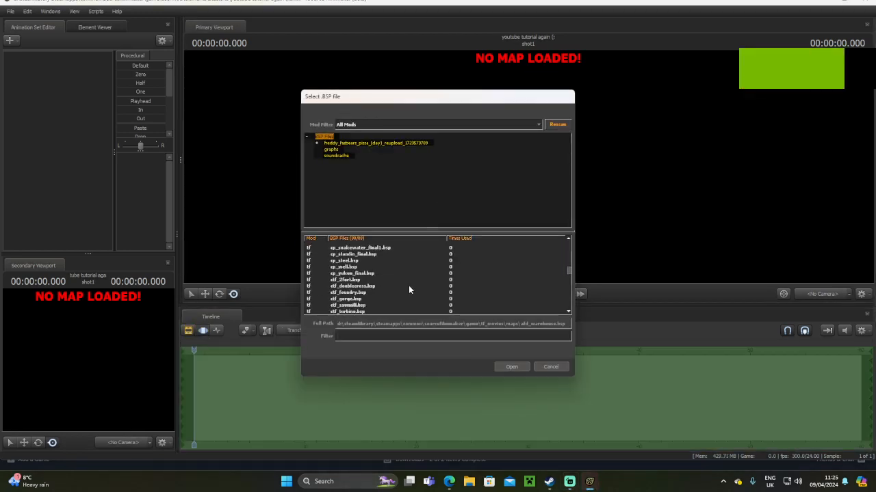
scroll(405, 294, down, 10)
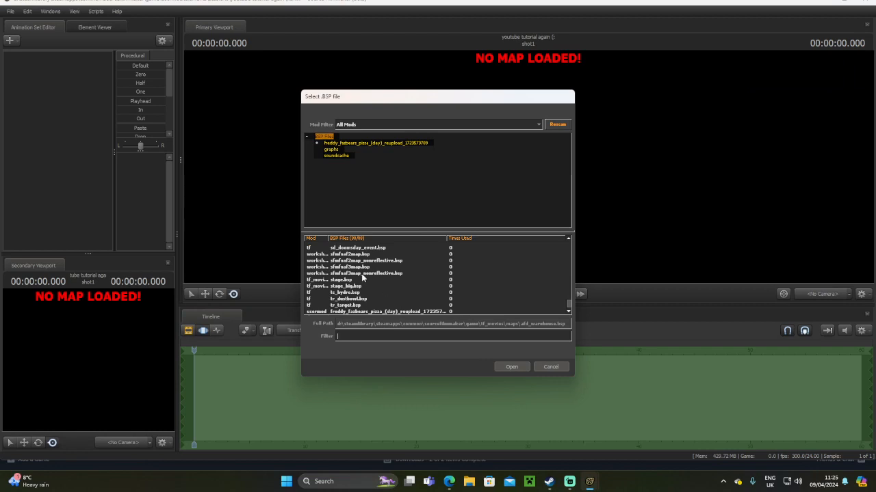
click(332, 273)
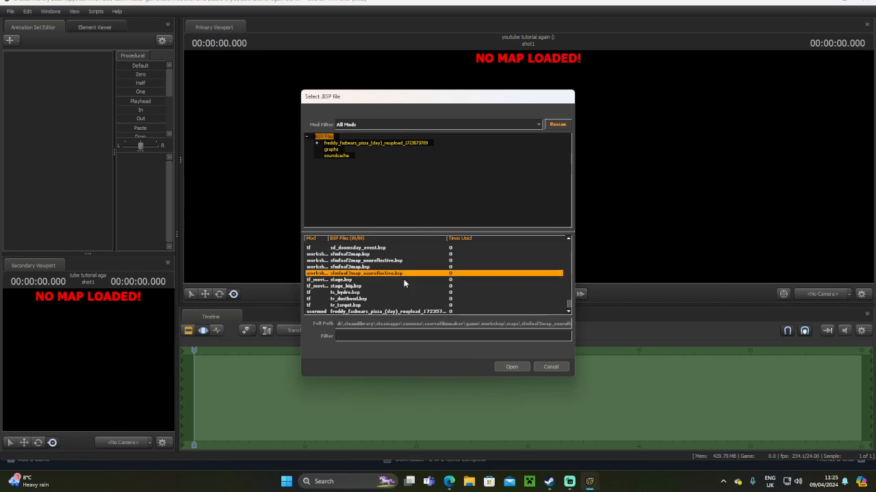
click(349, 267)
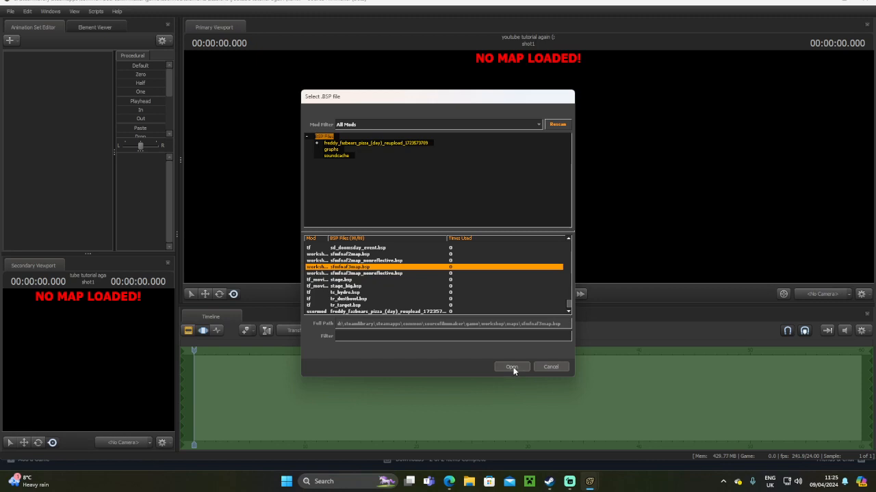
click(511, 368)
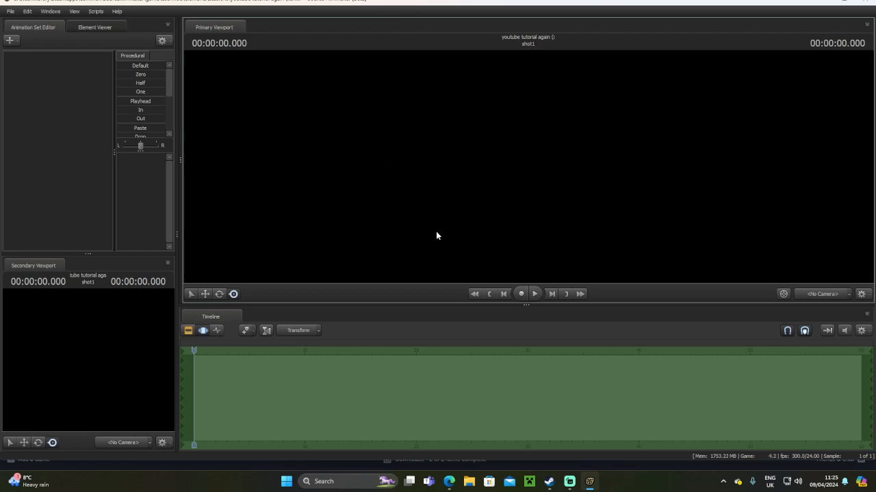
Disable lighting in the primary viewport and fly the work camera through the doorway into the checkered hallway
right_click(421, 184)
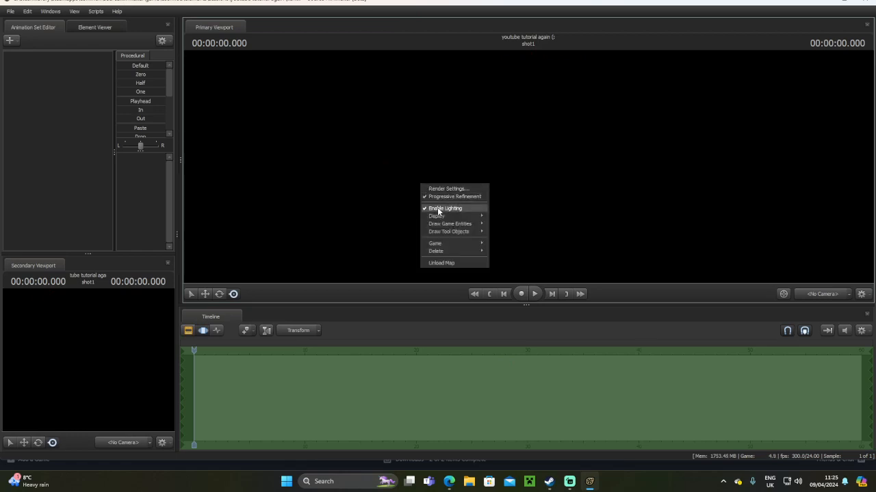
click(437, 209)
drag(491, 221, 486, 186)
key(w)
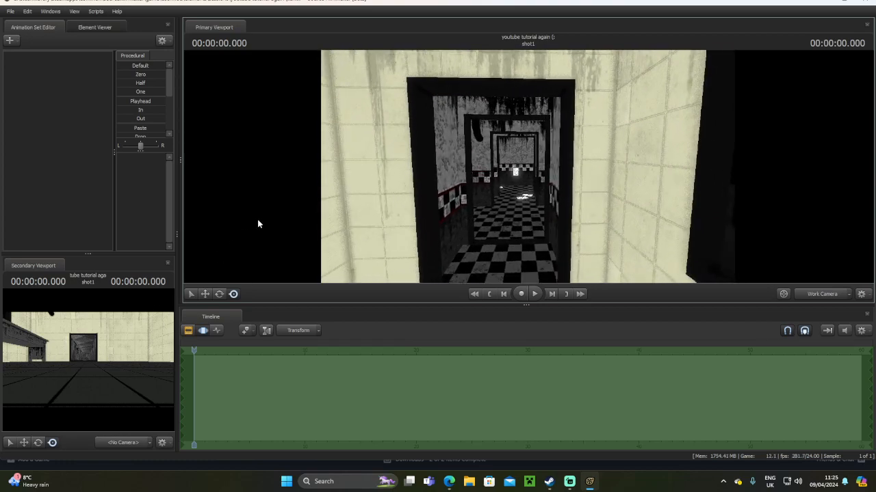
drag(431, 212, 531, 164)
key(w)
key(a)
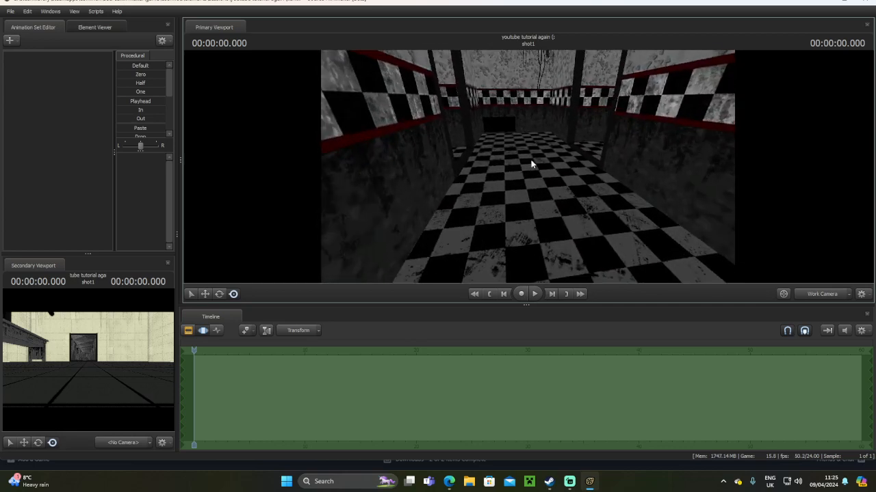
Turn the primary viewport's lighting on and off again to compare the hallway's look
right_click(537, 158)
click(553, 182)
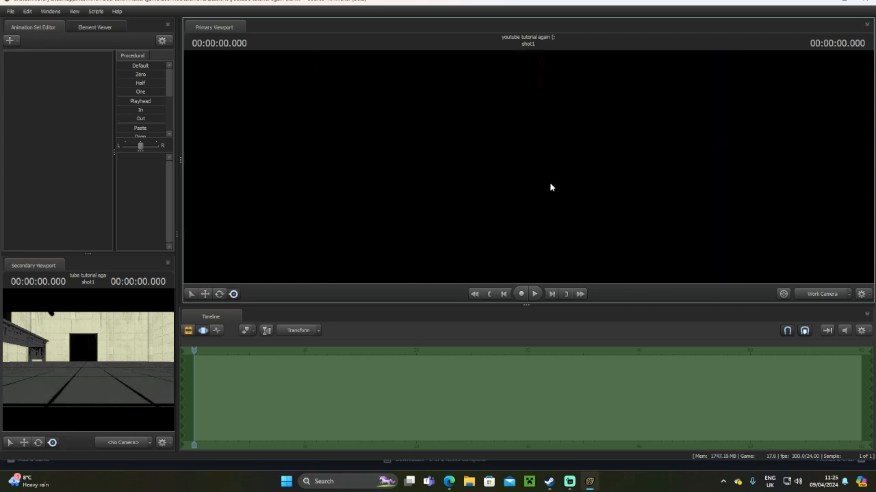
right_click(551, 187)
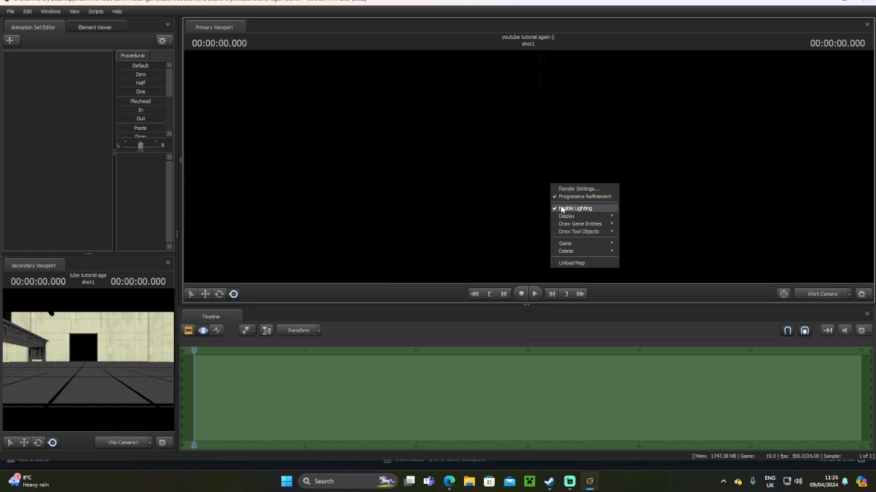
click(562, 209)
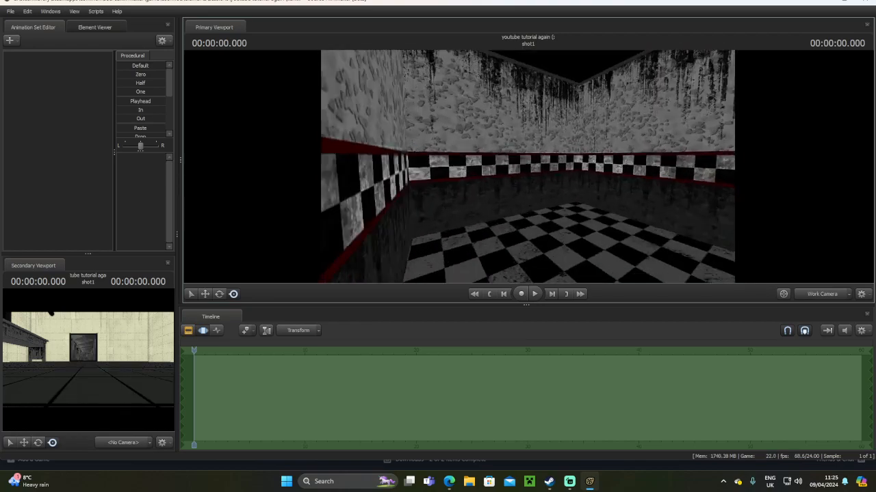
Position the work camera in a long checkered corridor, looking straight down its length
key(w)
drag(527, 167, 690, 195)
drag(438, 207, 476, 181)
key(w)
key(s)
key(w)
key(s)
key(s)
key(w)
key(w)
key(w)
key(d)
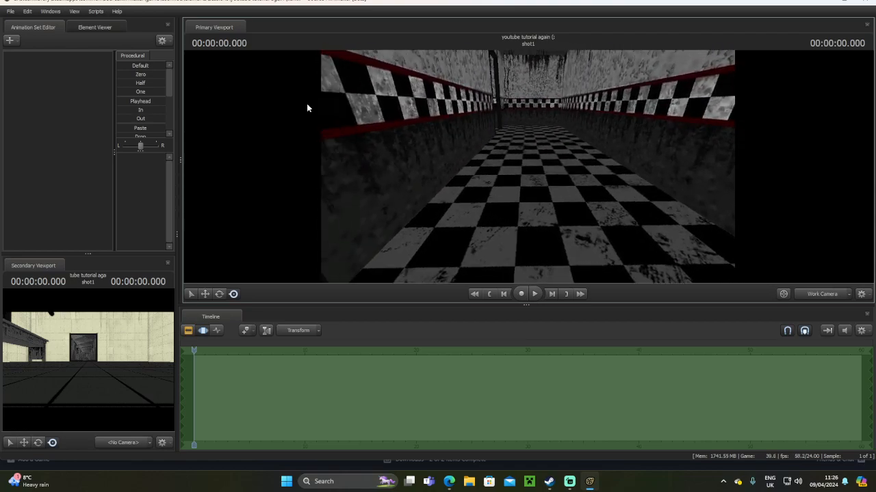
Start creating an animation set for a new model and filter the model files by "phantom"
click(11, 40)
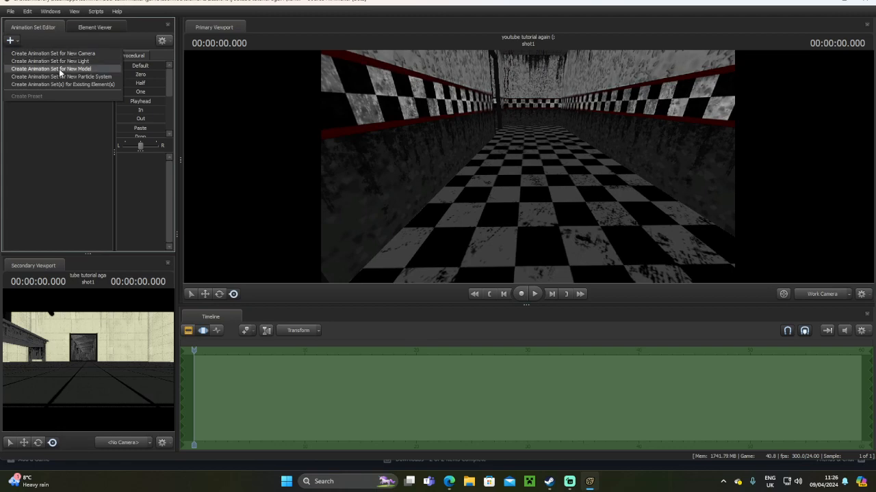
click(60, 71)
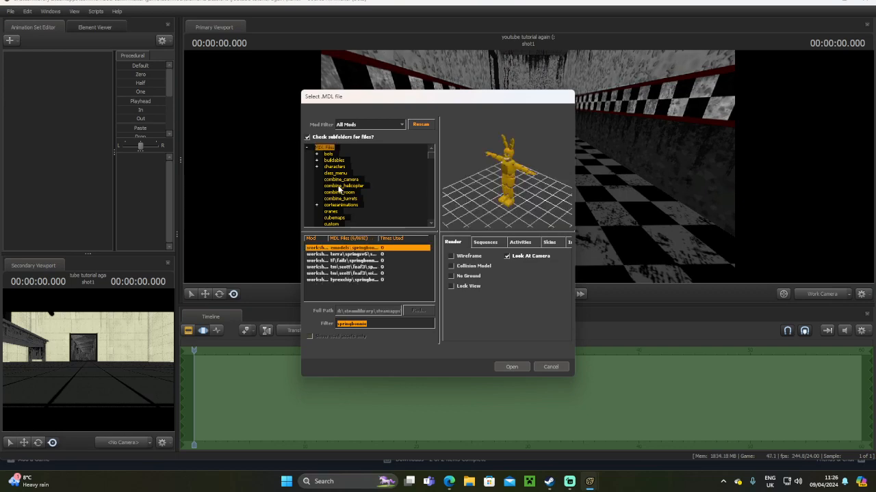
click(358, 280)
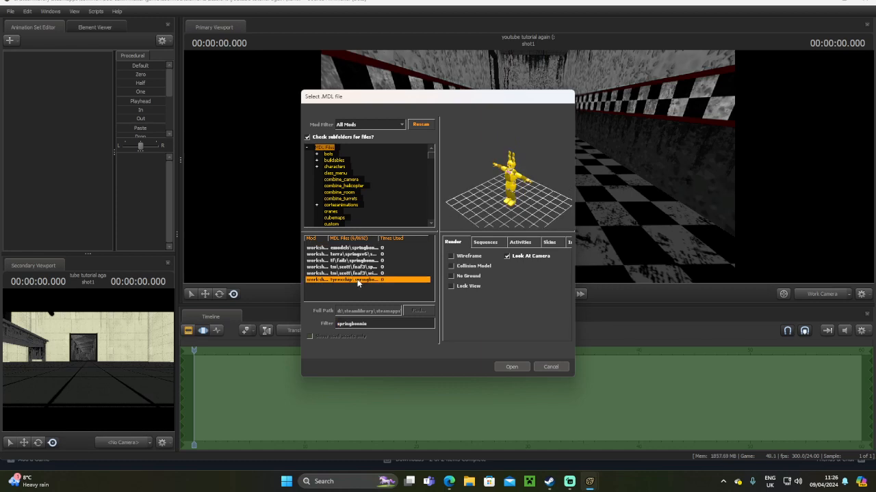
drag(368, 324, 339, 327)
text(a)
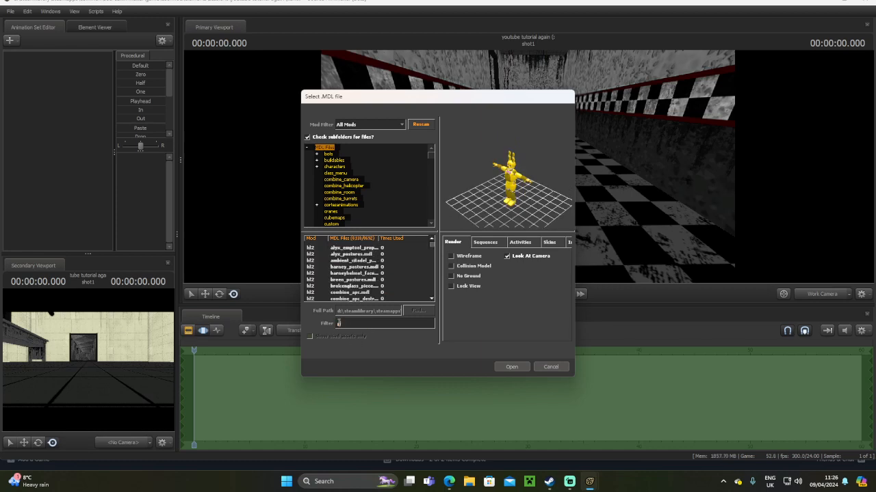
text(na)
text(ntom)
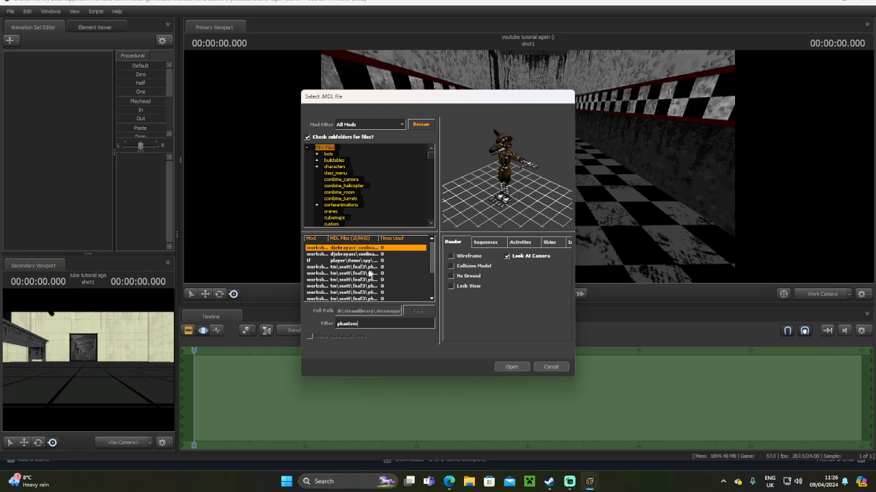
Preview the different phantom models in the filtered list to compare the characters
click(368, 267)
click(372, 280)
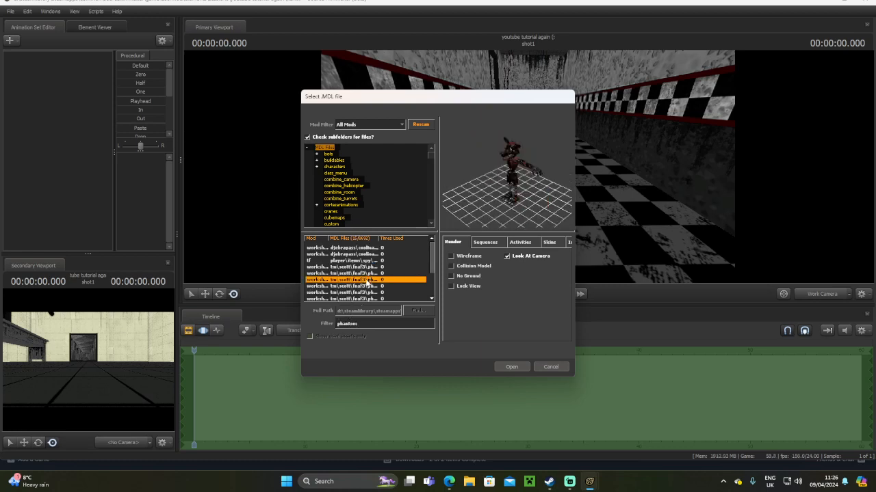
click(370, 286)
scroll(369, 288, down, 2)
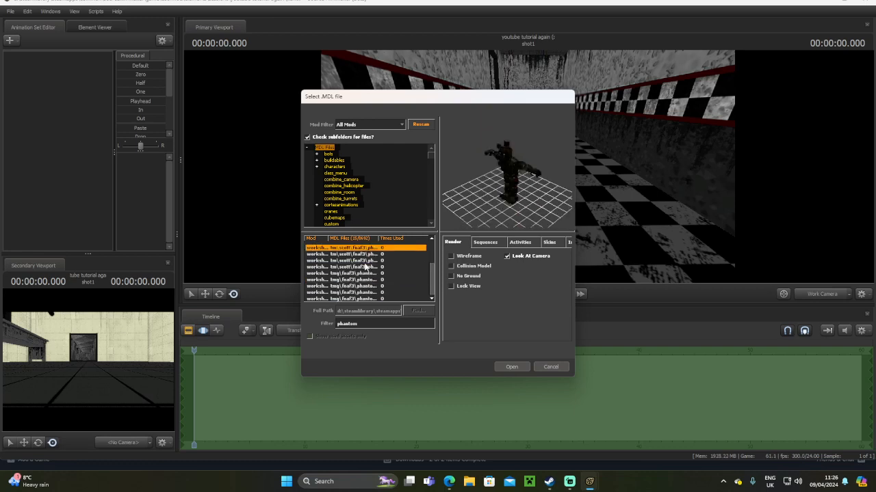
click(363, 255)
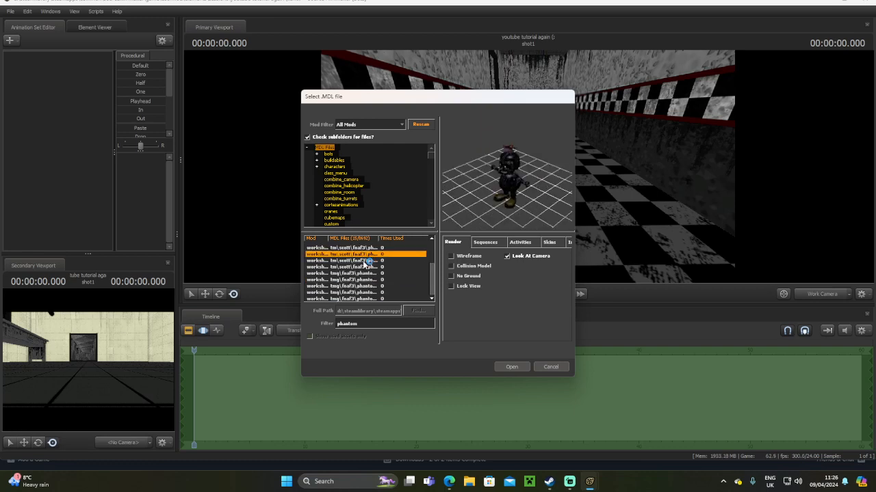
click(368, 261)
click(366, 268)
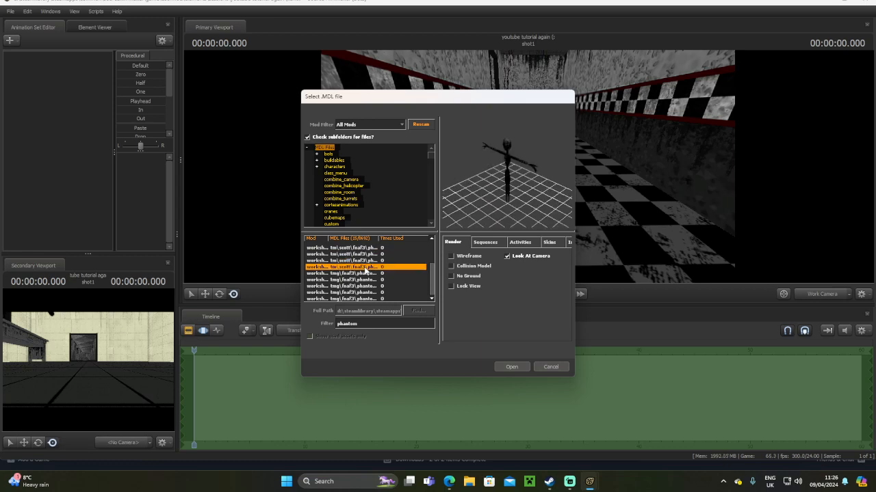
scroll(364, 270, up, 1)
click(364, 267)
click(363, 261)
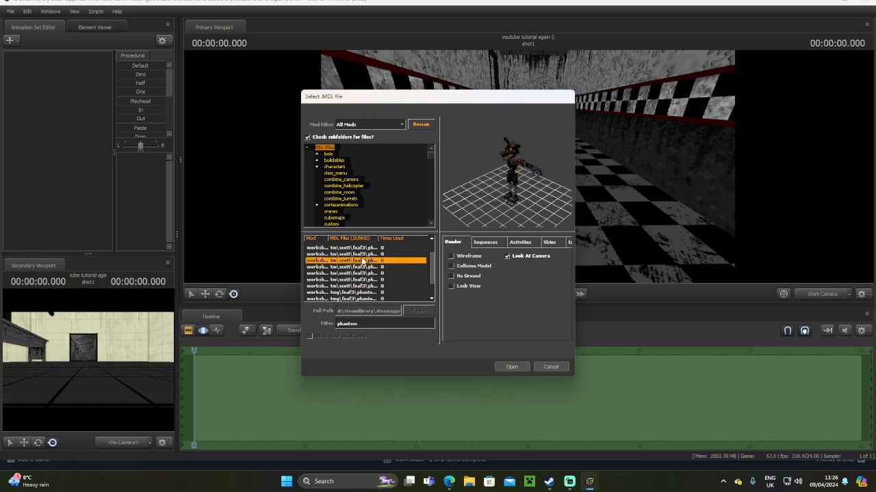
click(367, 254)
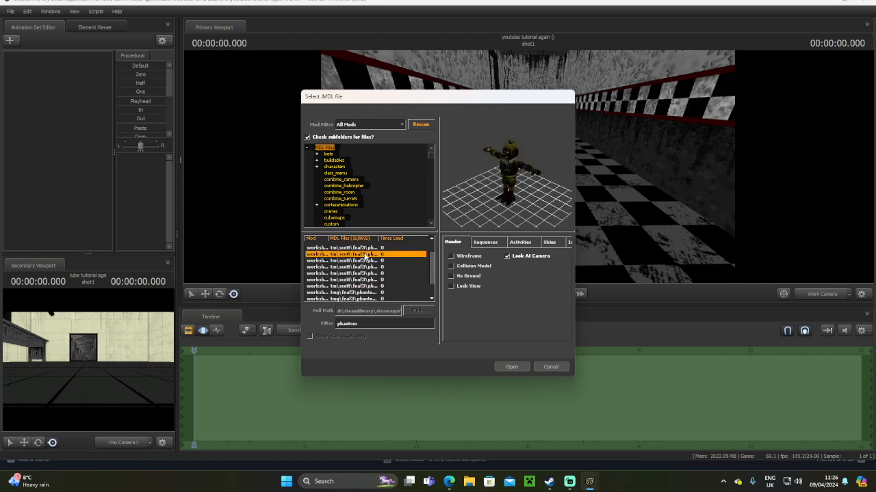
click(366, 260)
click(364, 267)
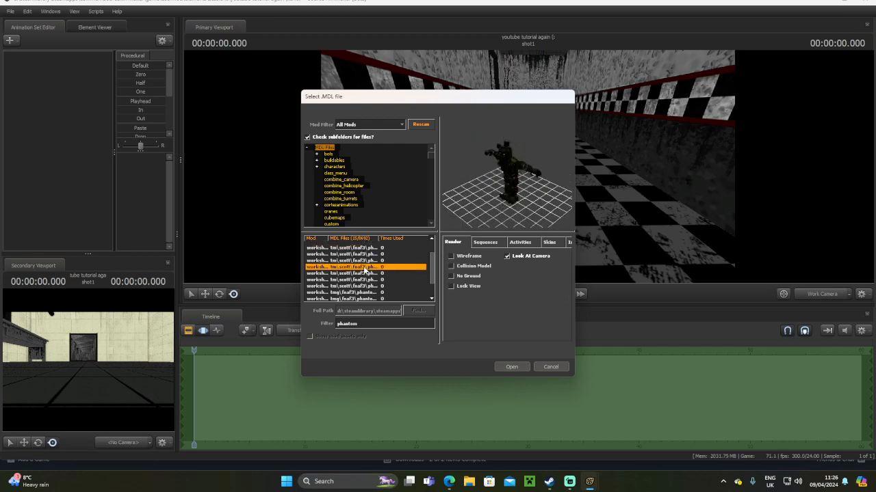
click(364, 273)
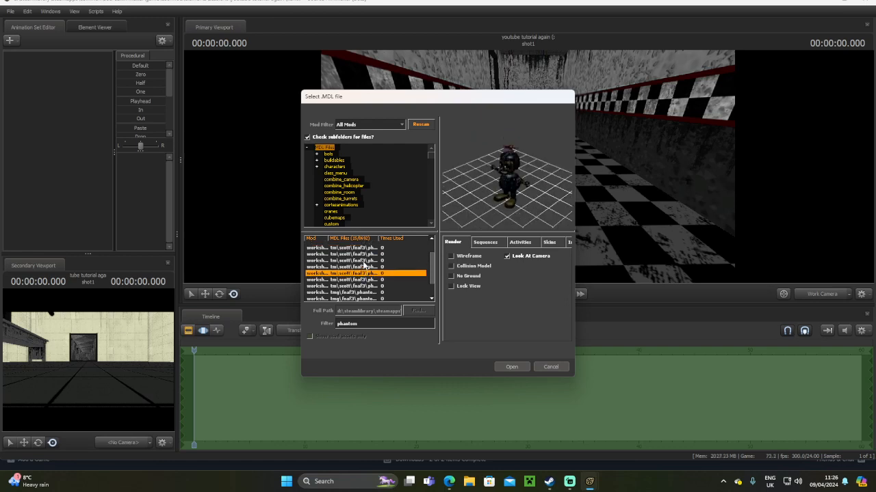
click(365, 262)
click(365, 255)
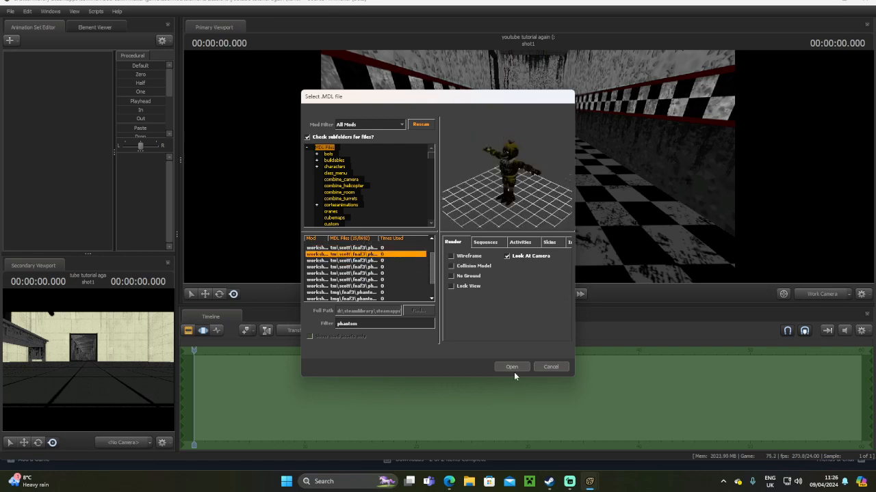
Add the Phantom Foxy model to the corridor
click(363, 261)
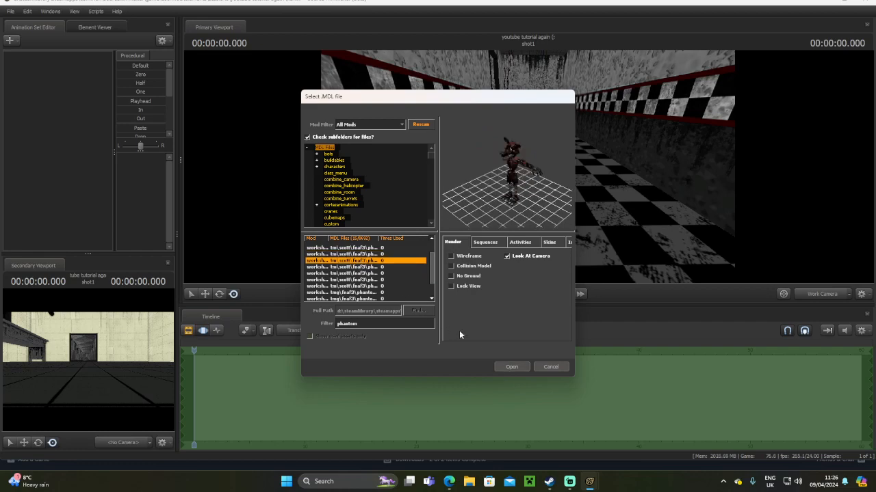
click(513, 368)
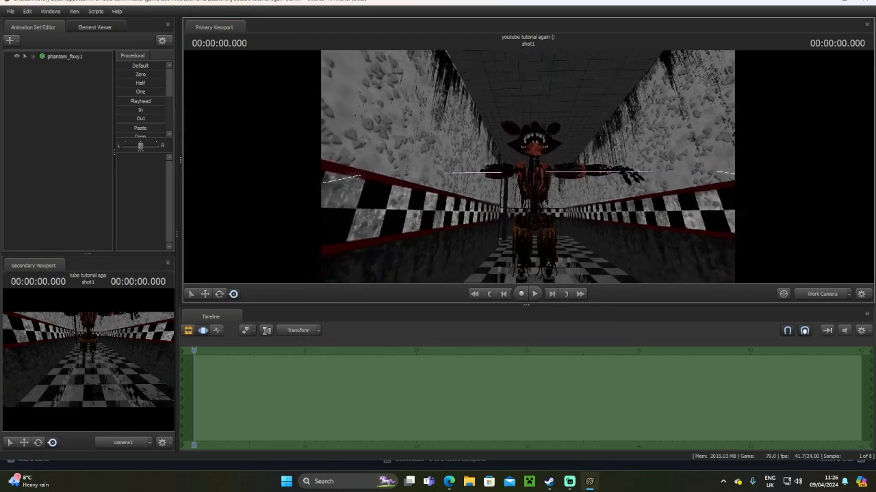
mouse_move(527, 166)
mouse_down()
mouse_move(527, 225)
mouse_move(506, 260)
mouse_move(465, 232)
mouse_move(520, 169)
mouse_up()
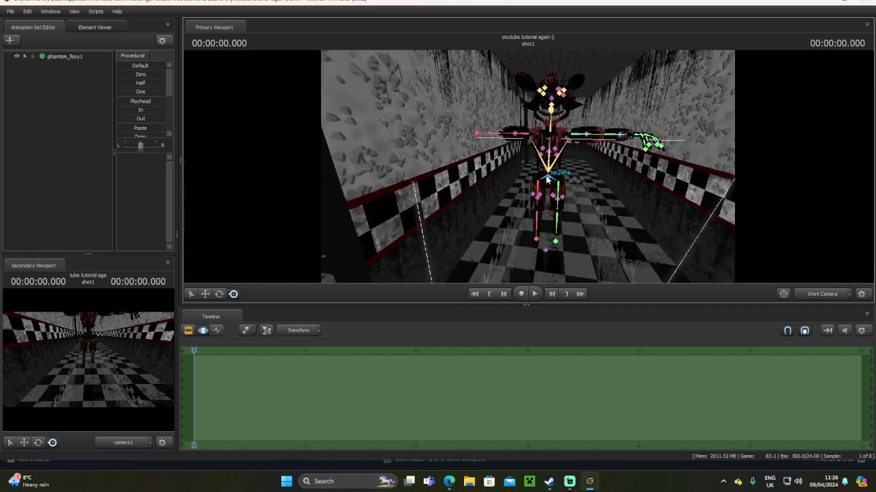
Raise Phantom Foxy by its pelvis bone onto the corridor floor and shift it along the corridor
click(547, 178)
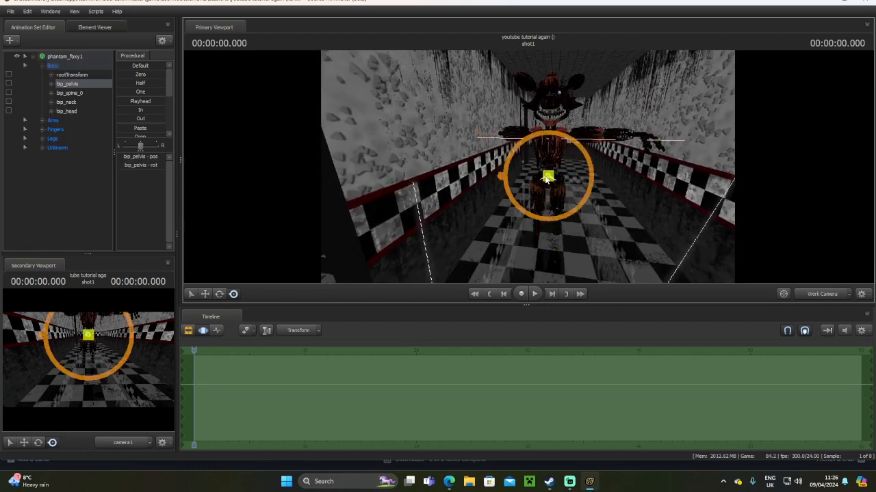
click(205, 295)
drag(549, 145, 549, 126)
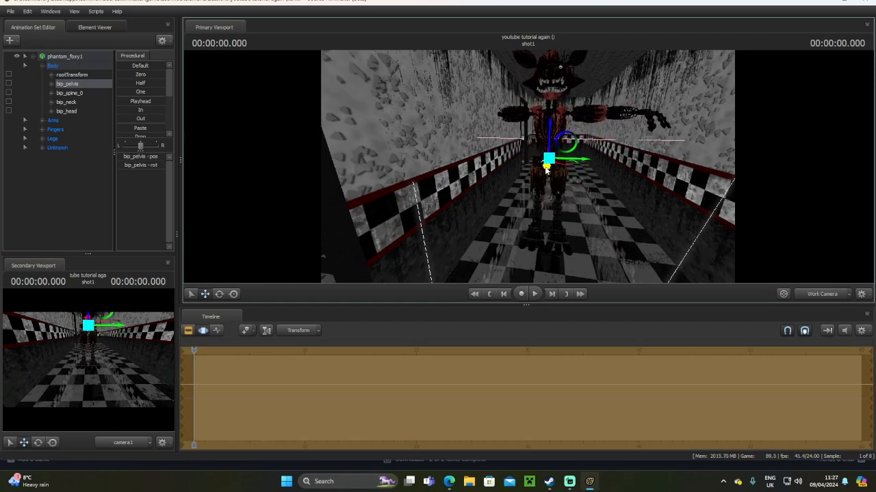
drag(547, 165, 590, 95)
Rotate Phantom Foxy's left arm and right upper arm down so both arms hang at its sides
key(w)
key(w)
drag(465, 137, 434, 137)
click(577, 159)
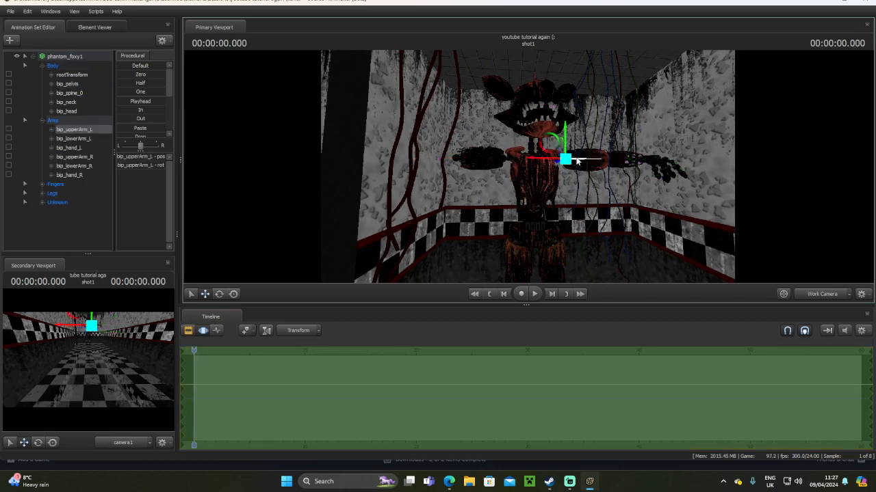
key(e)
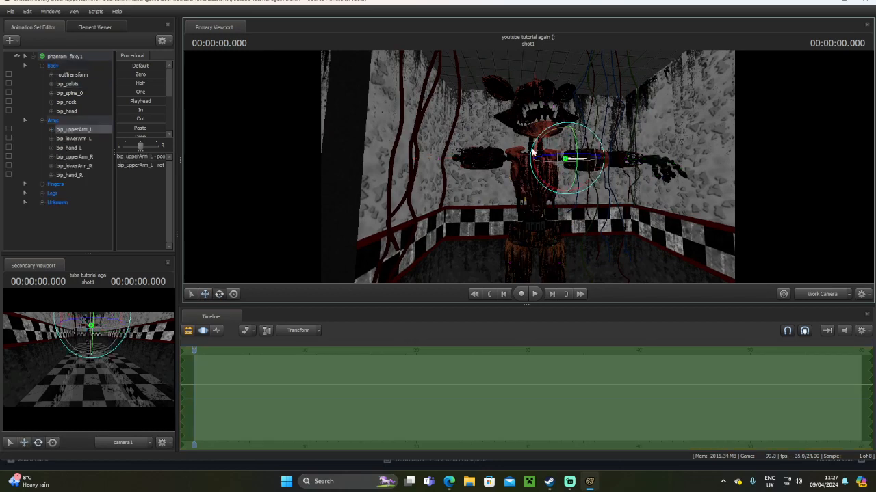
drag(533, 152, 553, 183)
ctrl+click(576, 212)
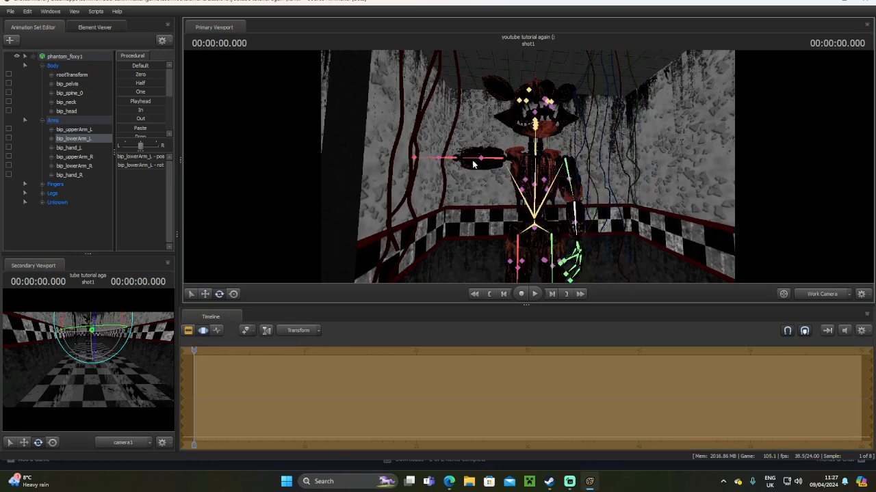
ctrl+click(475, 160)
drag(472, 152, 490, 203)
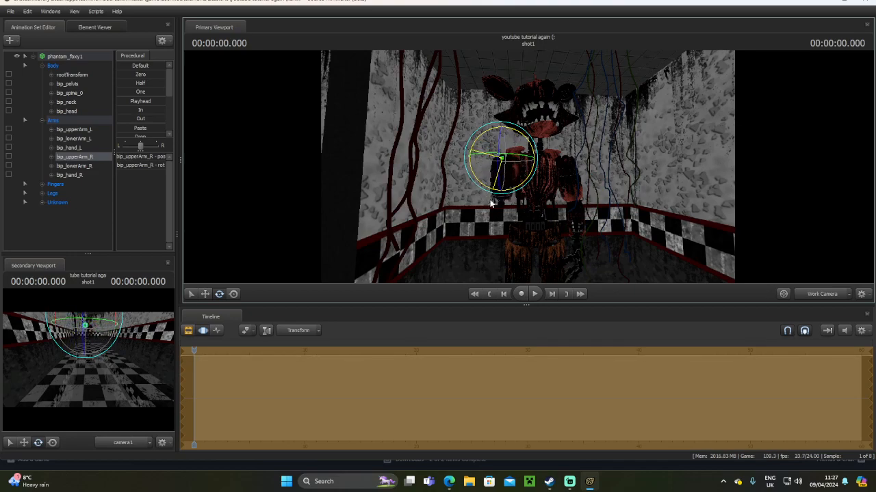
key(ctrl)
Reposition the whole Phantom Foxy model by its pelvis bone at the end of the corridor
drag(602, 175, 527, 171)
key(s)
key(w)
key(s)
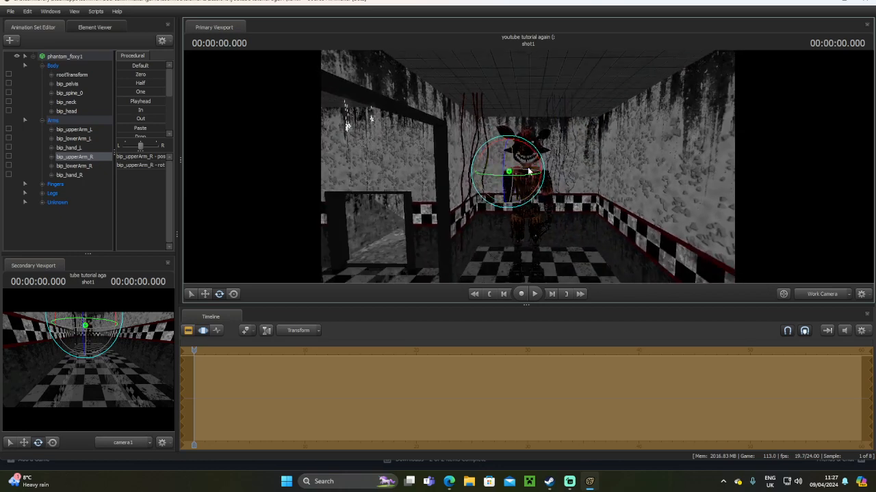
key(ctrl)
ctrl+click(520, 213)
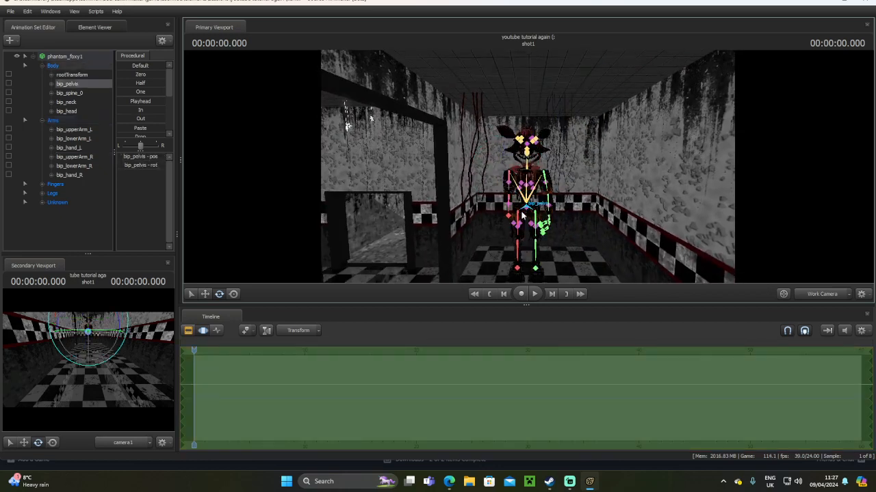
click(205, 294)
drag(546, 211, 531, 269)
Add the Phantom Chica model as a second animation set from the model files filtered by "phantom"
key(s)
drag(563, 173, 522, 202)
key(w)
drag(465, 237, 288, 206)
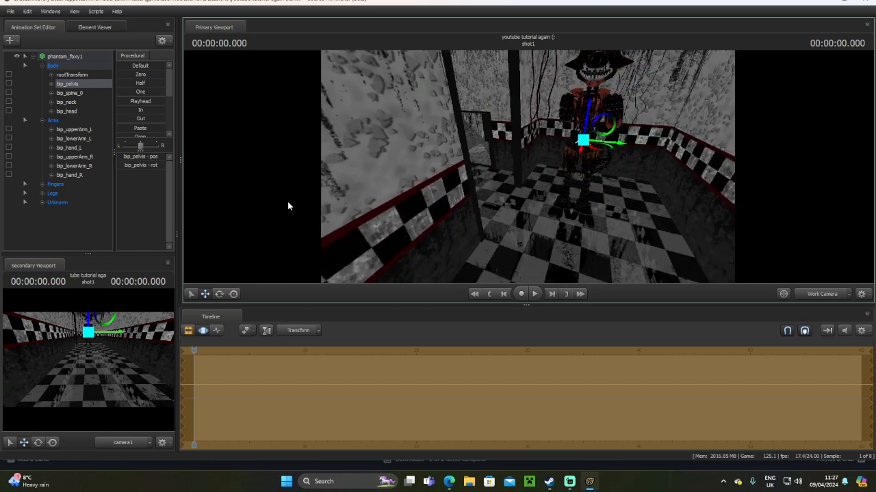
click(10, 41)
click(56, 69)
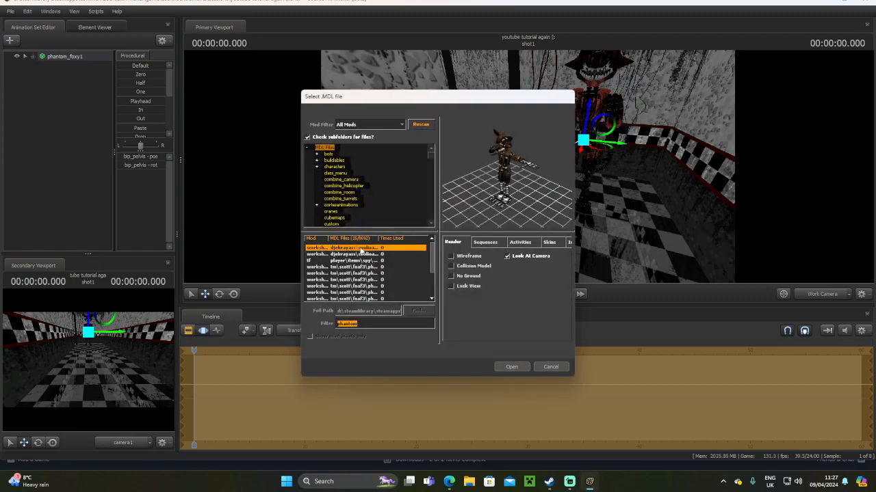
click(353, 267)
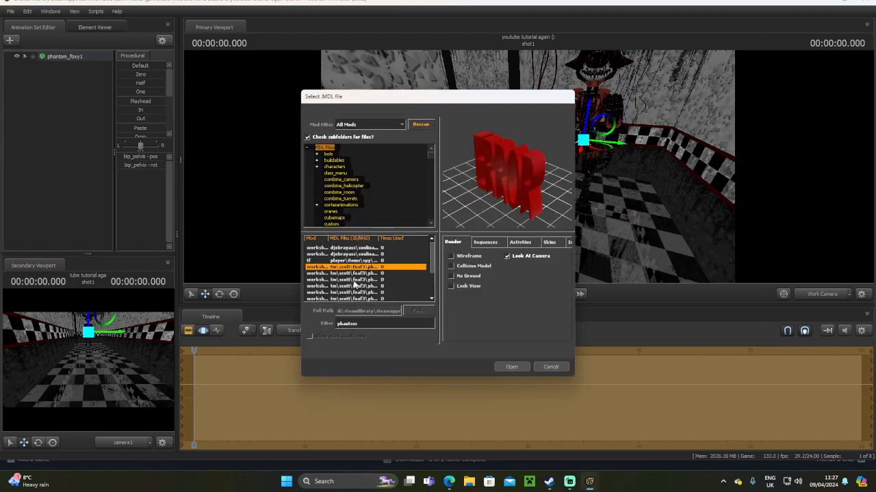
click(350, 274)
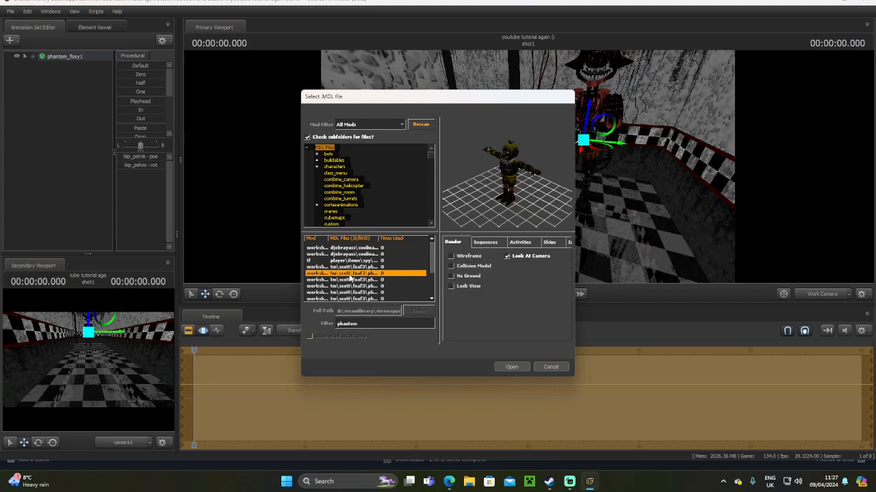
click(510, 368)
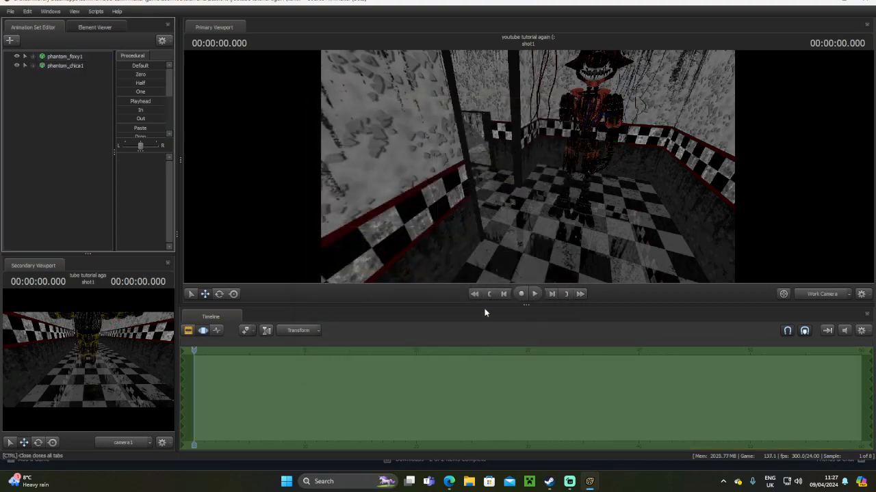
Move Phantom Chica by its pelvis bone into the doorway beside Phantom Foxy and adjust its rotation
drag(455, 226, 559, 85)
click(438, 223)
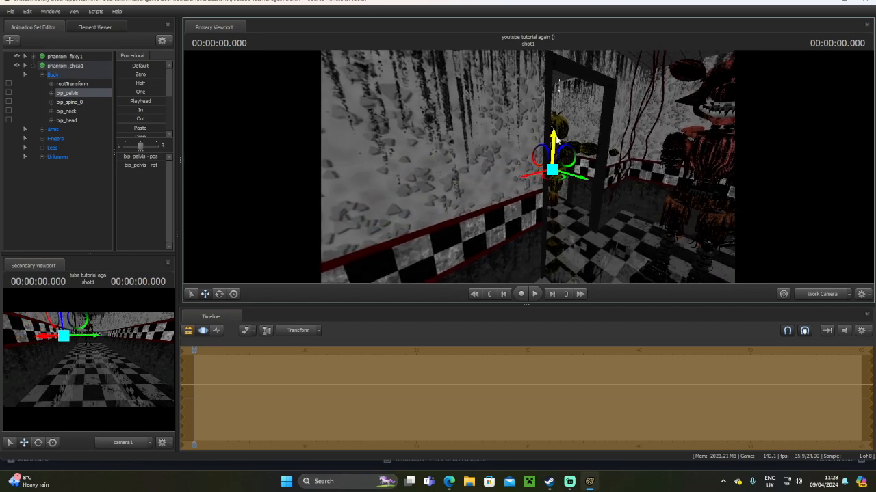
mouse_move(556, 139)
mouse_down()
mouse_move(561, 115)
mouse_move(568, 135)
mouse_up()
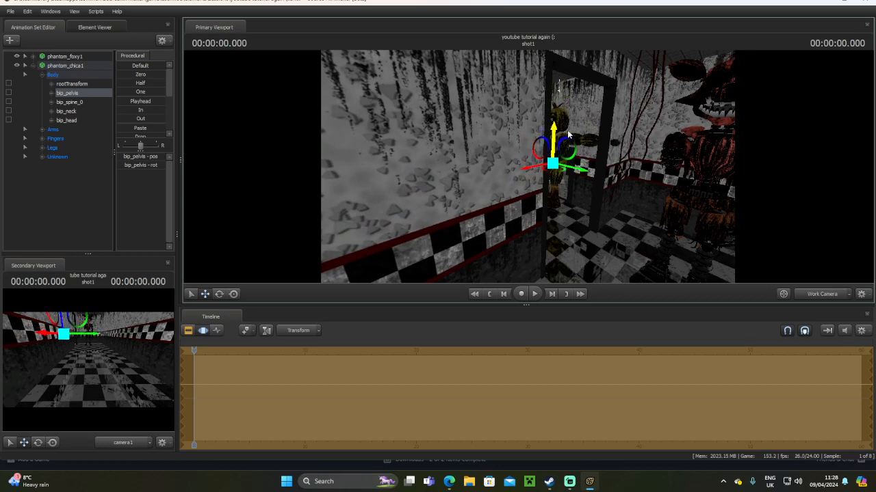
drag(584, 168, 578, 205)
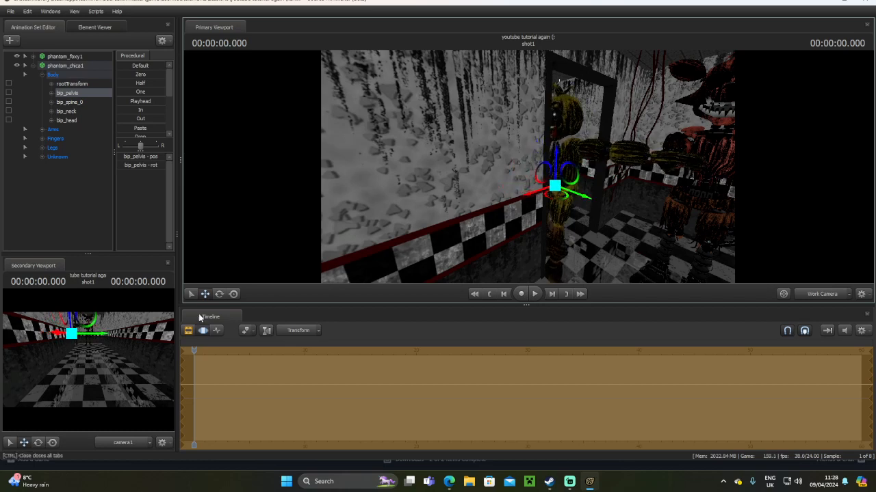
click(219, 294)
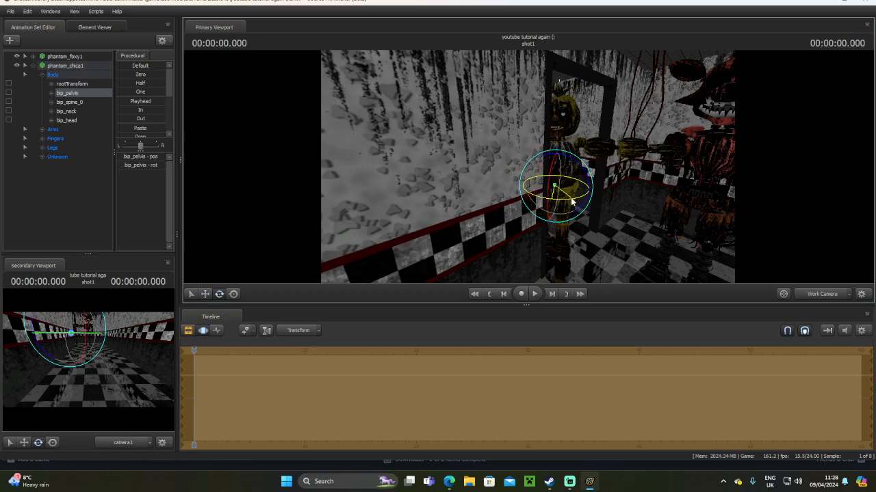
Rotate Phantom Chica's left upper arm down to its side and adjust the left lower arm to match
key(ctrl)
click(603, 152)
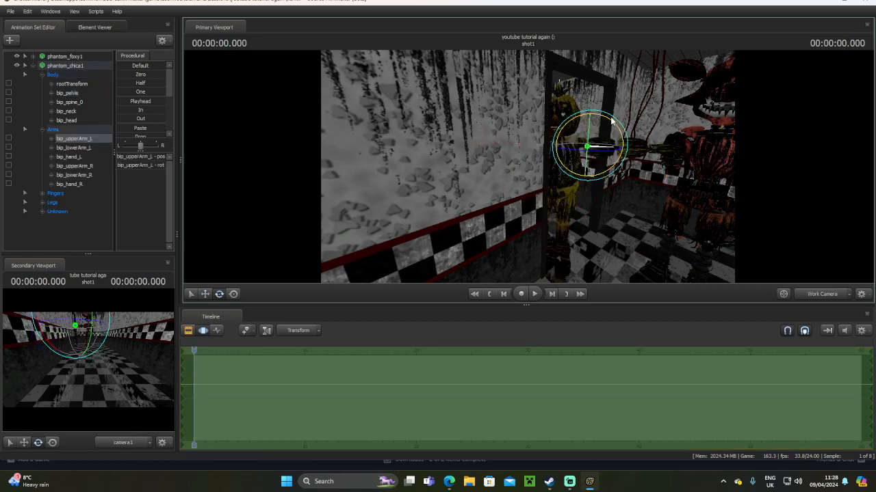
key(ctrl)
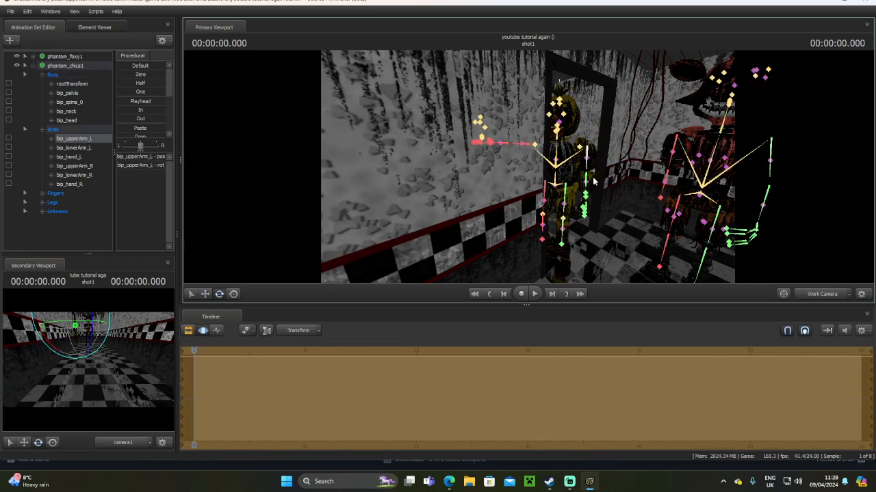
click(587, 175)
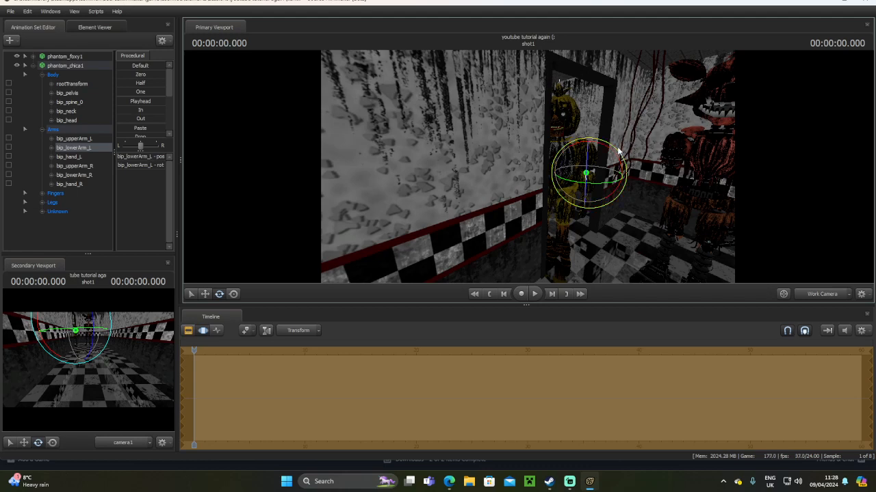
click(209, 295)
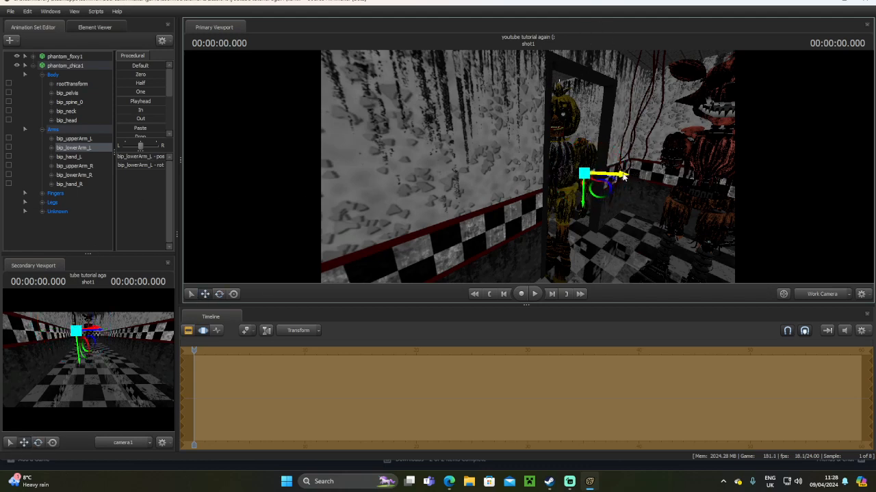
drag(622, 176, 617, 176)
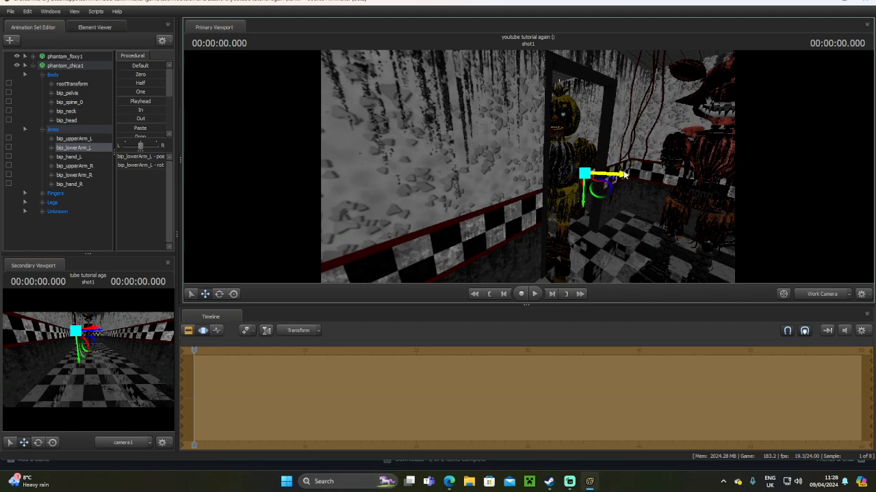
Shift Phantom Chica by its pelvis bone farther behind the wall at the edge of the doorway
ctrl+click(614, 161)
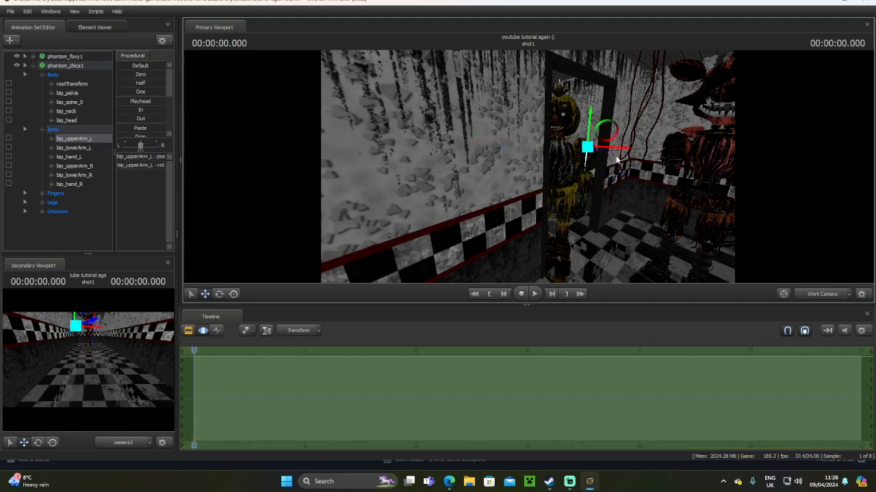
ctrl+click(564, 188)
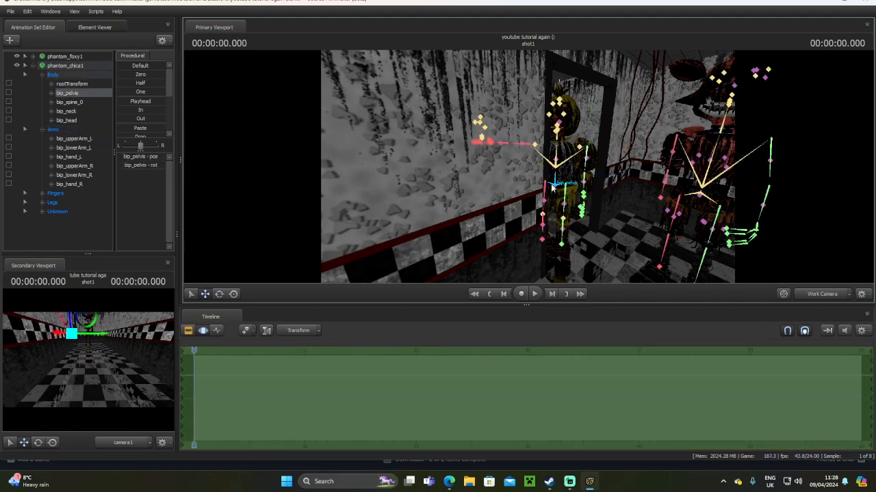
drag(586, 198, 521, 194)
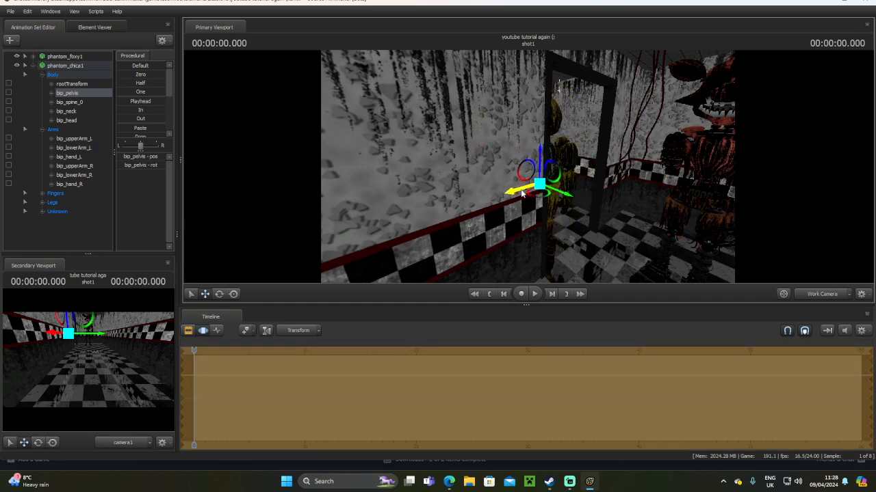
Tilt Phantom Chica's lower spine bone so its upper body leans out through the doorway toward Phantom Foxy
drag(583, 265, 482, 185)
key(w)
key(s)
key(s)
key(s)
key(w)
key(s)
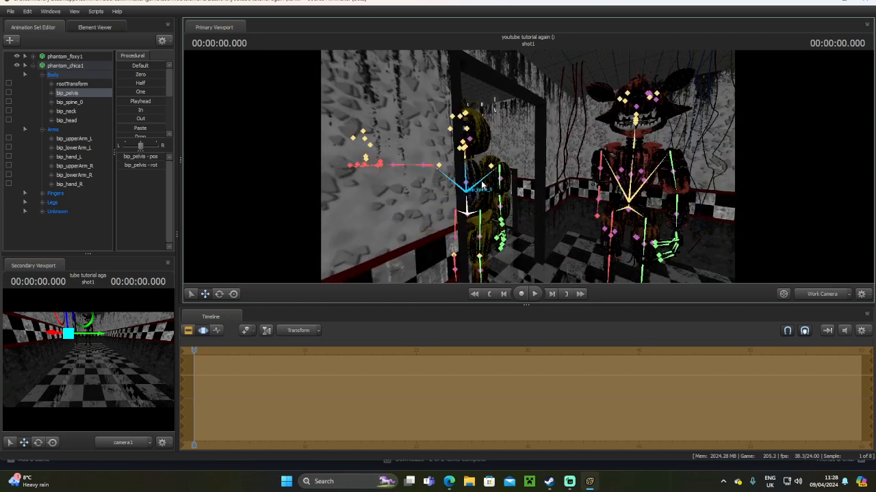
click(464, 204)
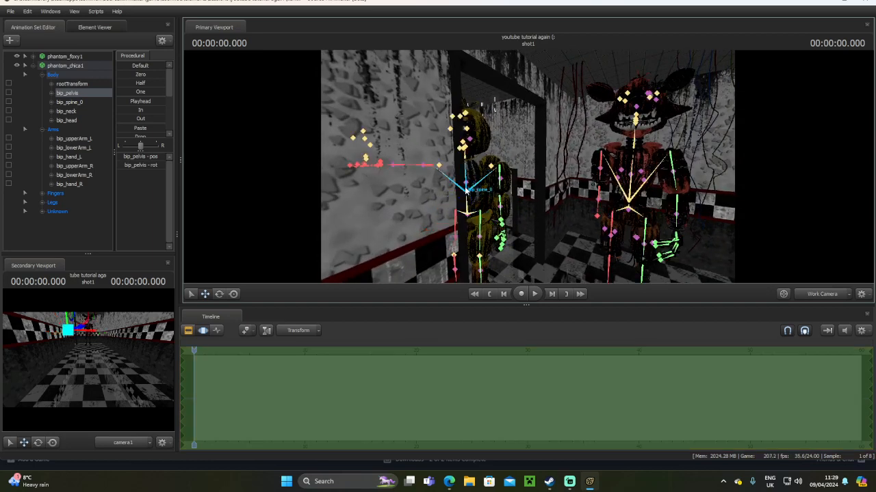
click(233, 294)
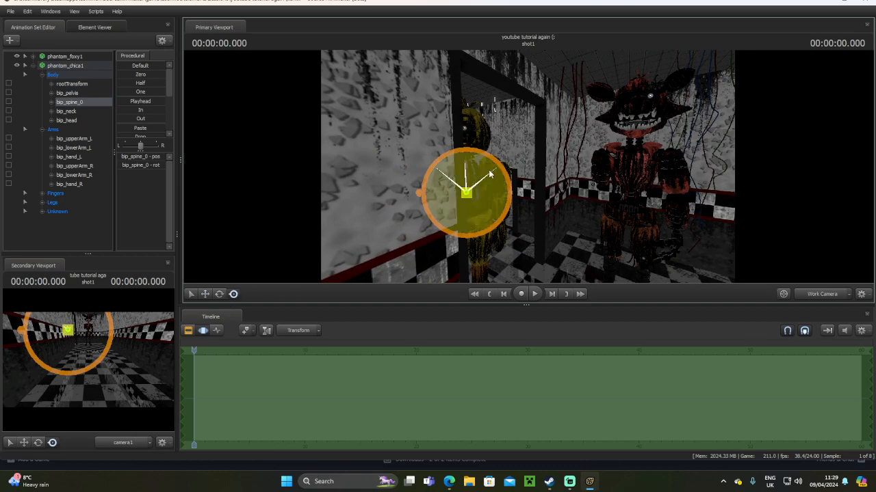
drag(490, 175, 504, 149)
Rotate Phantom Chica's left upper and lower arm so the arm bends in front of its body
click(508, 192)
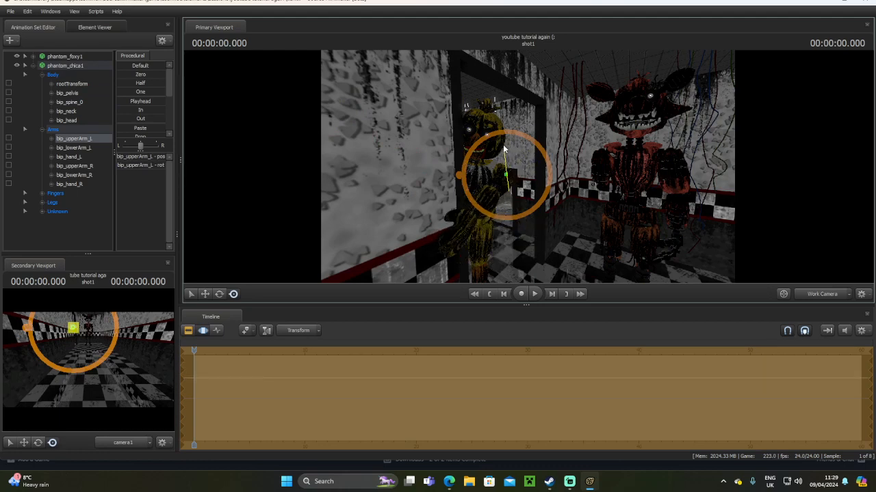
key(ctrl)
ctrl+click(487, 199)
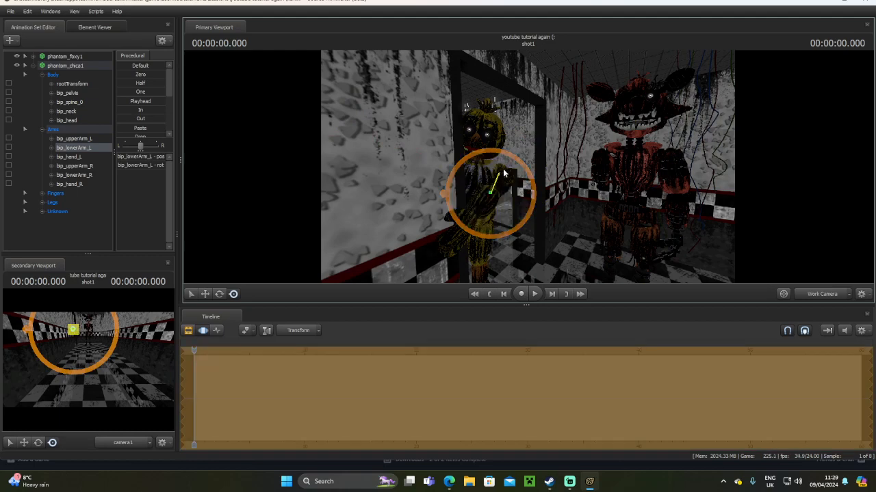
drag(524, 160, 509, 215)
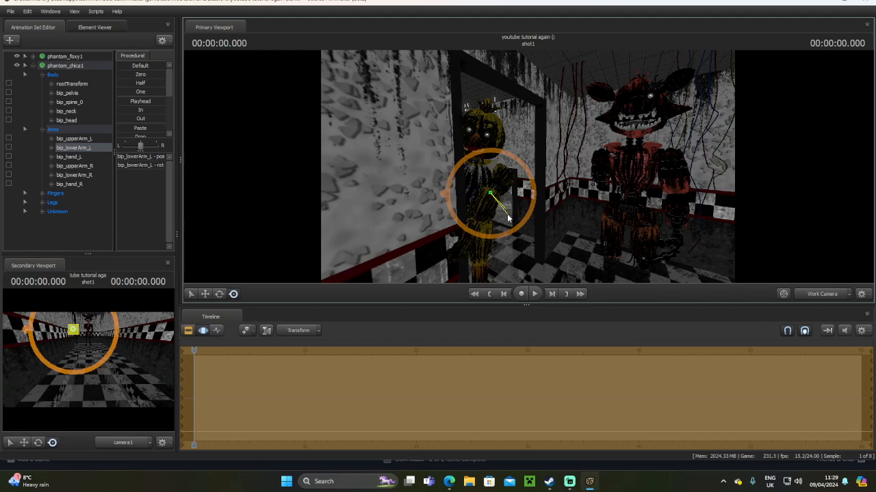
Select Phantom Chica's left hand bone and rotate it to follow the bent forearm
key(ctrl)
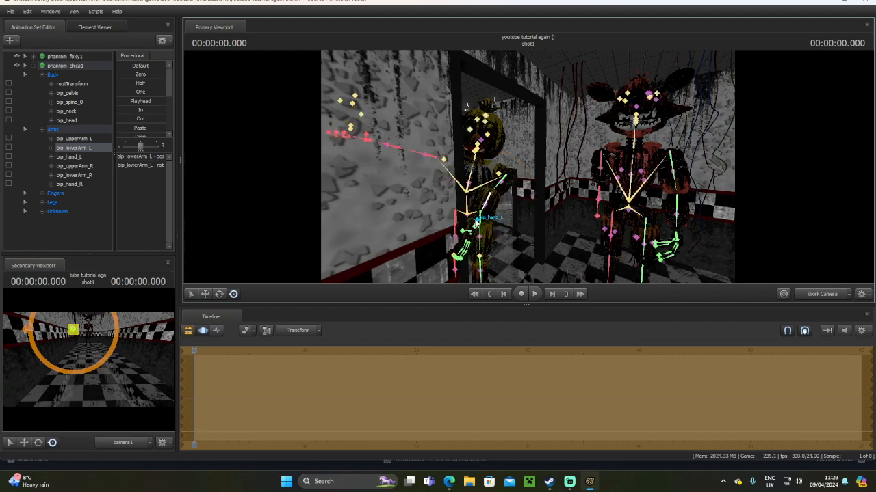
click(475, 227)
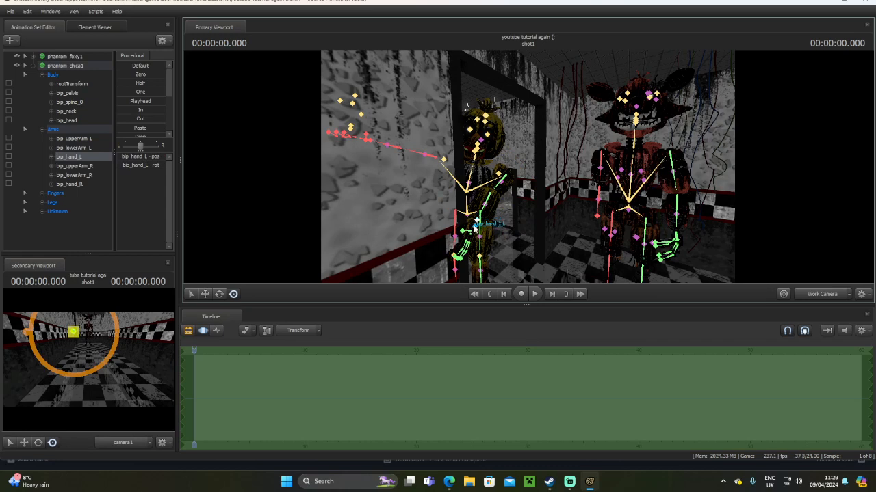
mouse_move(476, 223)
mouse_down()
mouse_move(482, 206)
mouse_move(480, 247)
mouse_move(458, 236)
mouse_move(474, 246)
mouse_move(499, 212)
mouse_move(483, 207)
mouse_up()
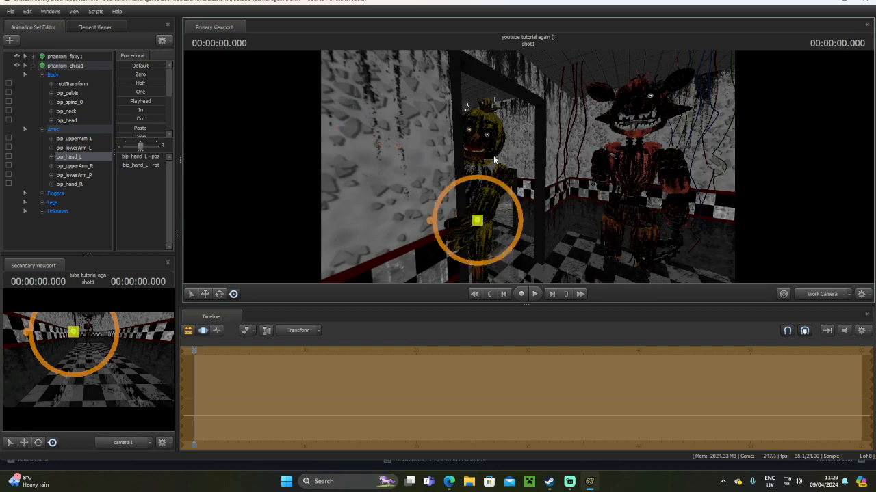
Rotate Phantom Chica's jaw bone to adjust how far its mouth opens
click(471, 156)
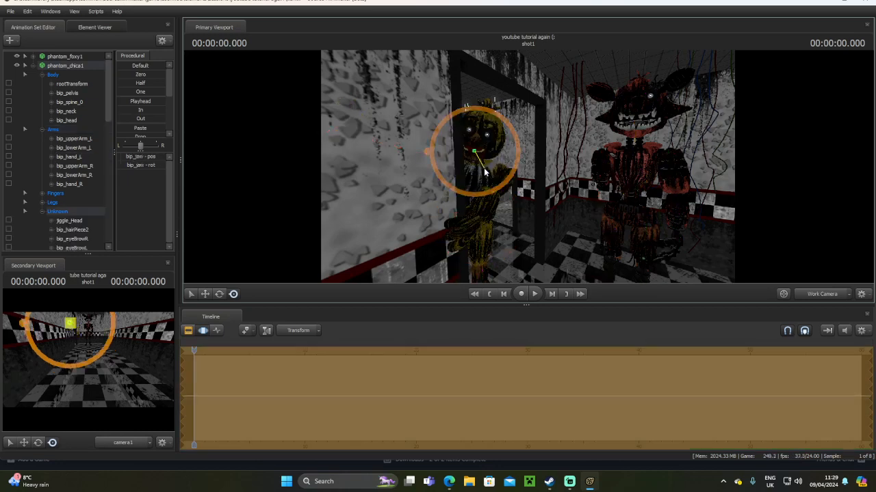
click(219, 293)
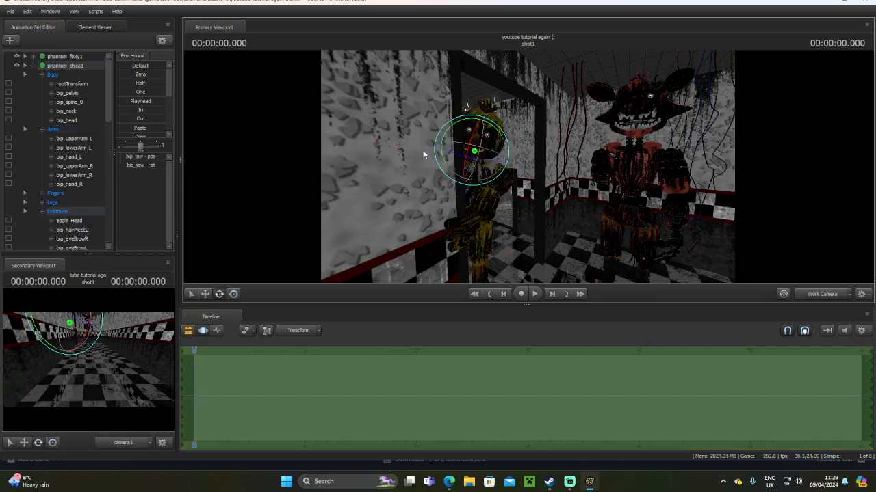
click(465, 167)
drag(464, 165, 464, 167)
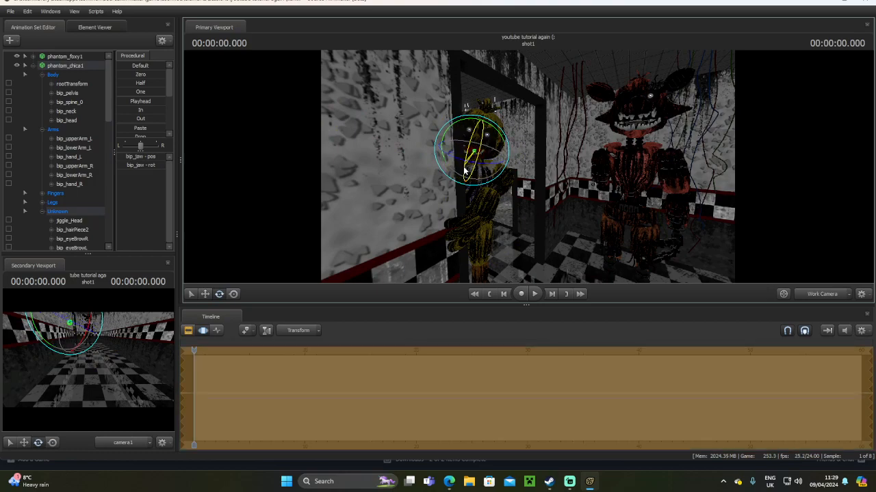
Preview the fnaf3 phantom models and add the Phantom Freddy model to the scene in the checkered corridor
drag(588, 186, 528, 170)
key(w)
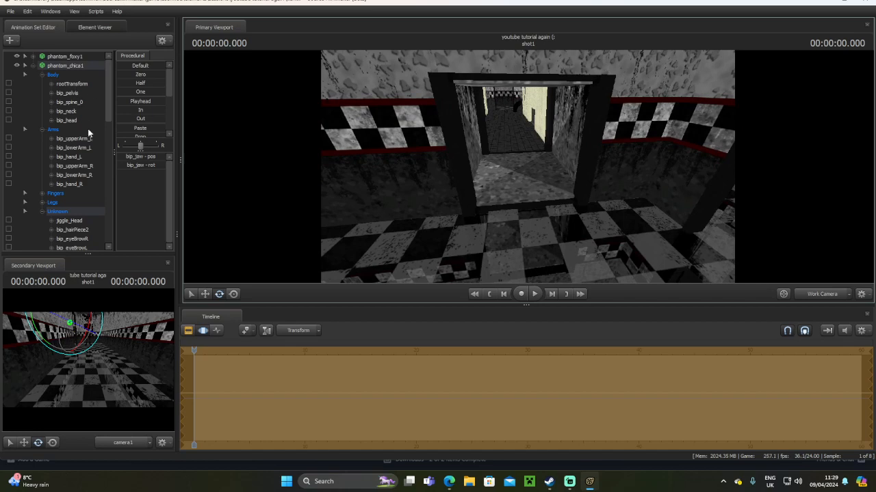
click(9, 40)
click(41, 52)
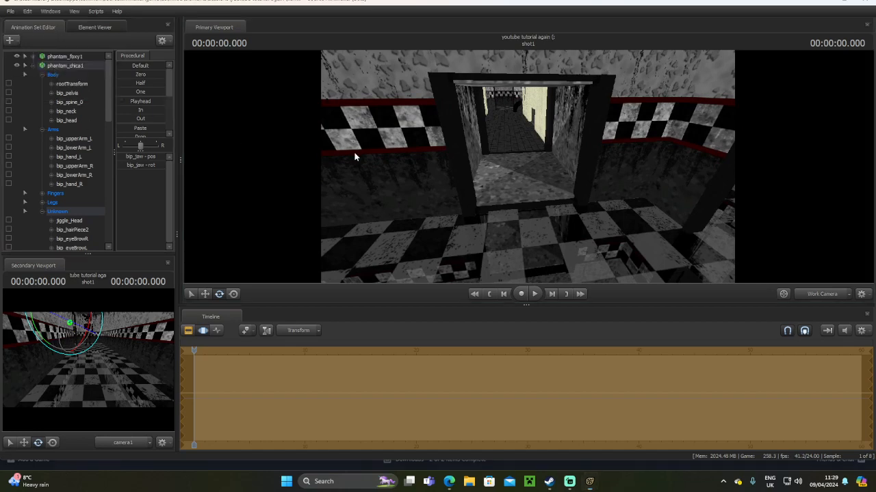
click(366, 255)
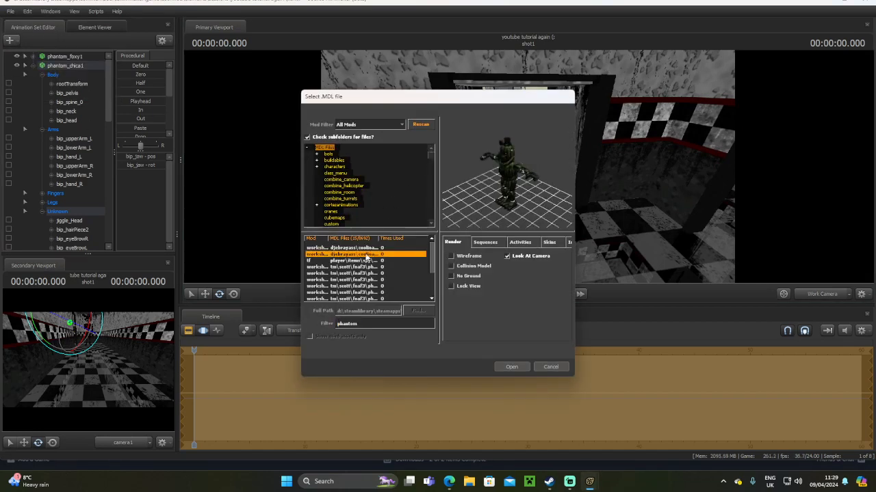
click(365, 267)
click(365, 273)
click(365, 280)
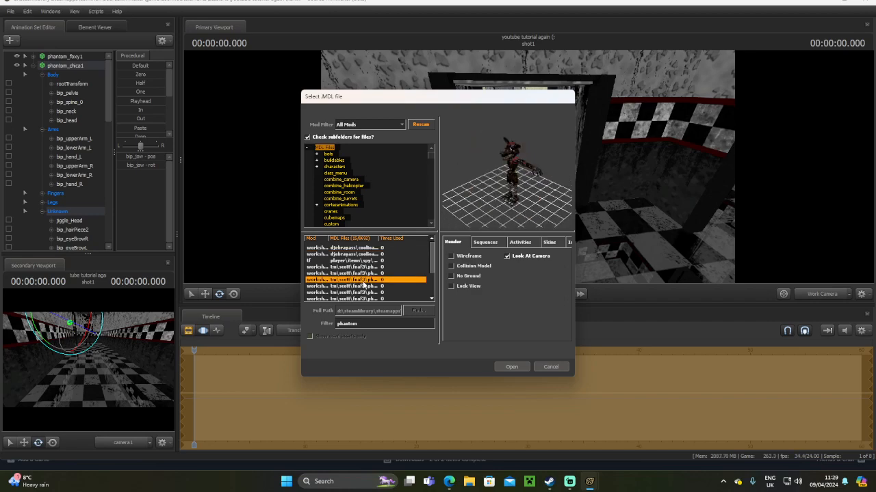
click(369, 286)
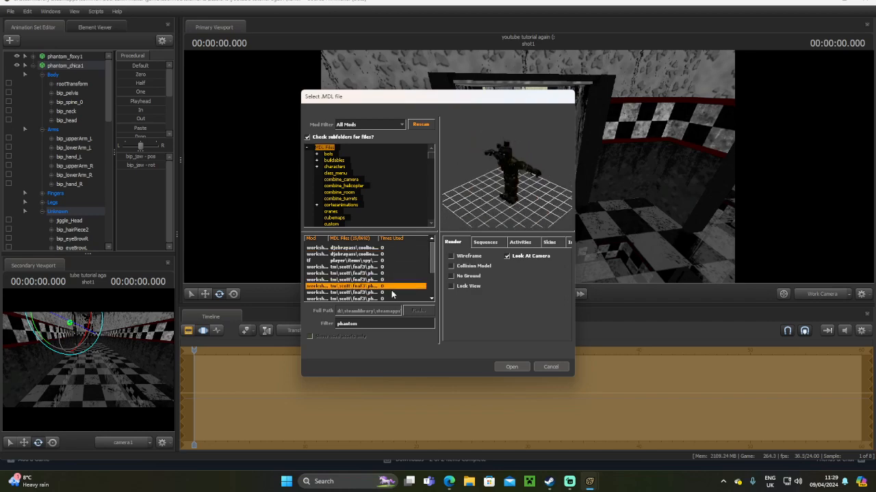
click(519, 368)
Move Phantom Freddy by its pelvis bone down the corridor and sideways toward the side doorway near Phantom Chica
drag(527, 166, 540, 195)
click(540, 195)
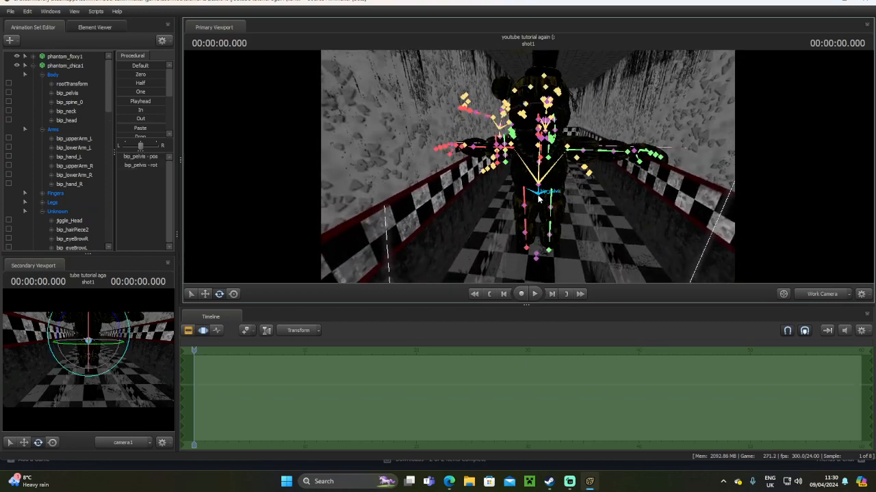
click(204, 293)
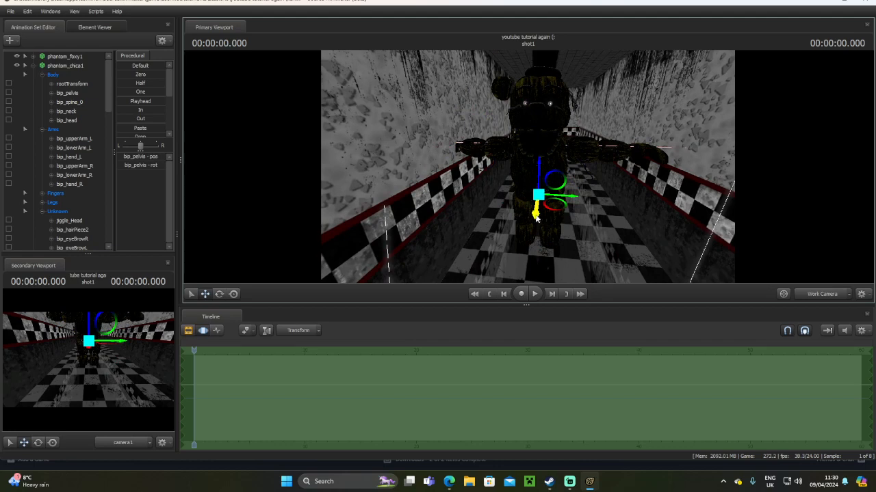
drag(536, 217, 506, 164)
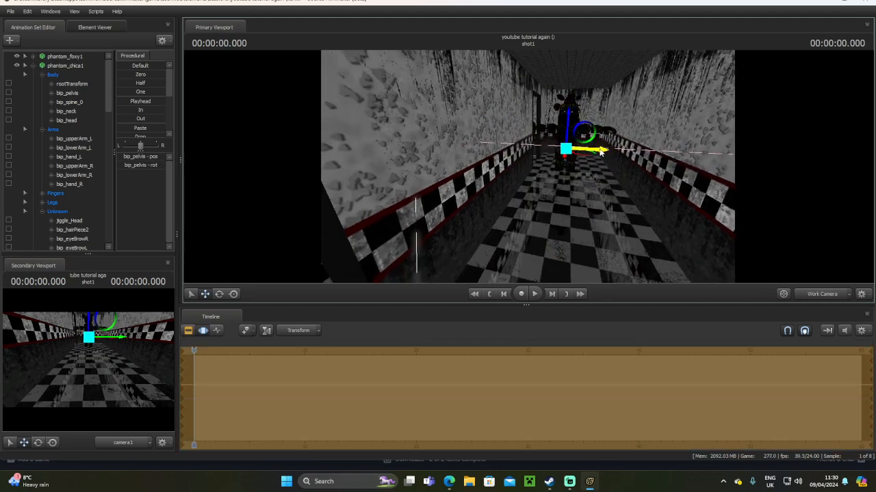
drag(599, 151, 536, 147)
Rotate Phantom Freddy's pelvis bone so the whole model lies face down with its head toward the doorway
drag(527, 166, 643, 167)
key(w)
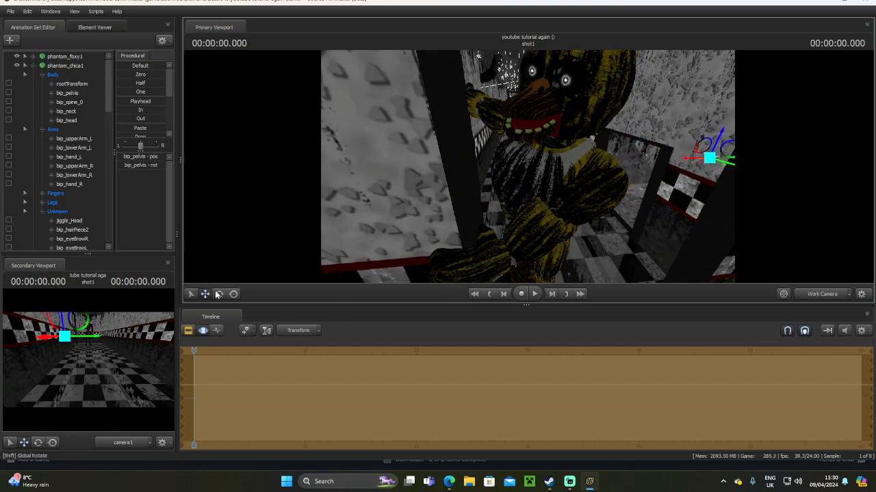
click(219, 294)
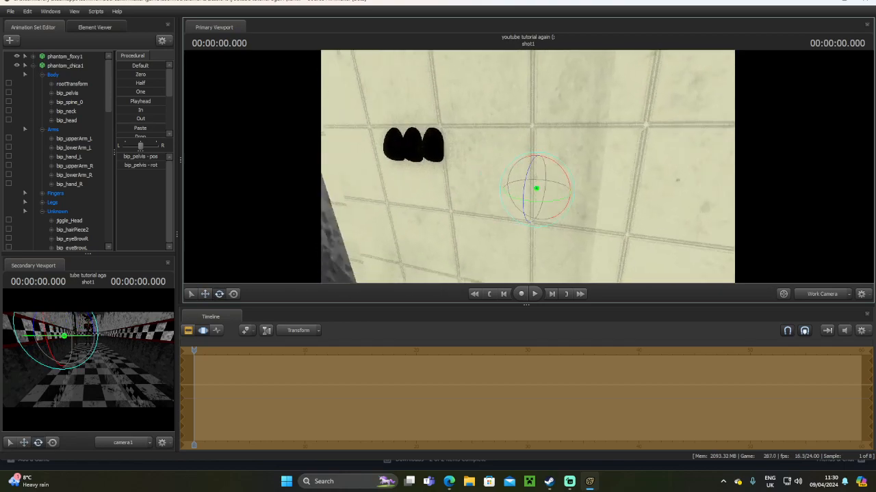
drag(536, 188, 497, 213)
drag(497, 212, 483, 255)
Lower Phantom Freddy by its pelvis bone to floor level and shift it sideways in line with the doorway
click(205, 294)
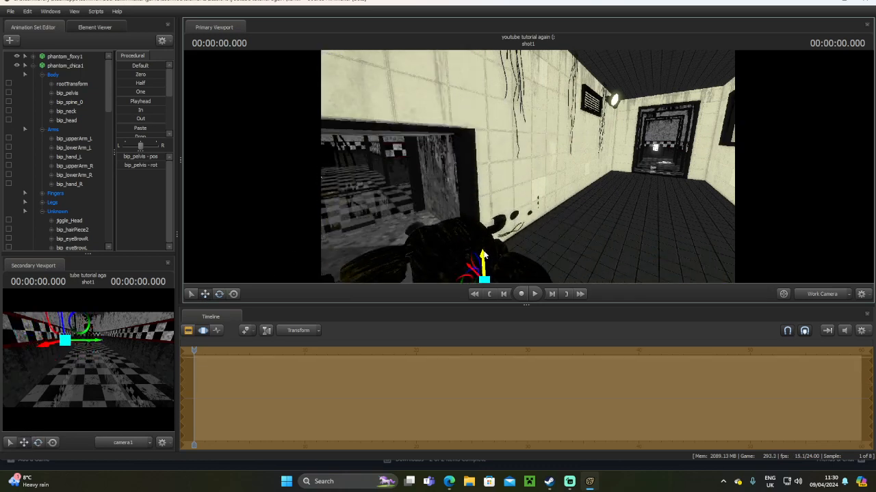
drag(508, 226, 526, 171)
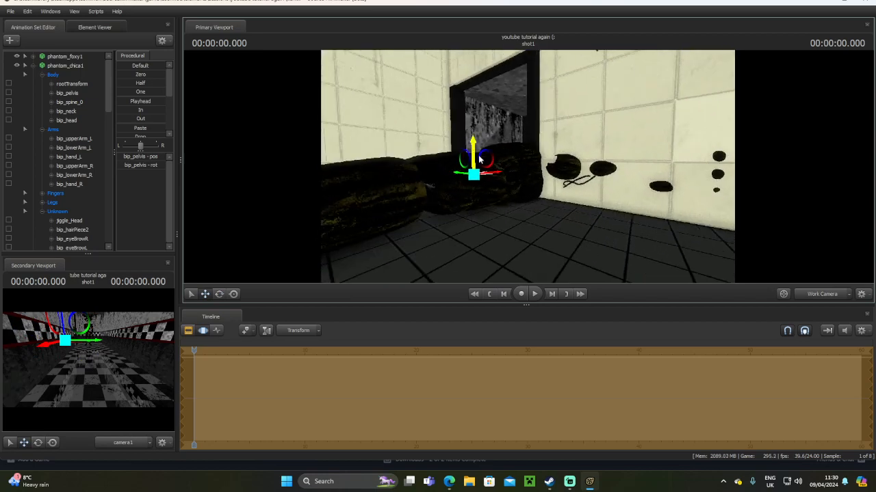
drag(455, 174, 436, 141)
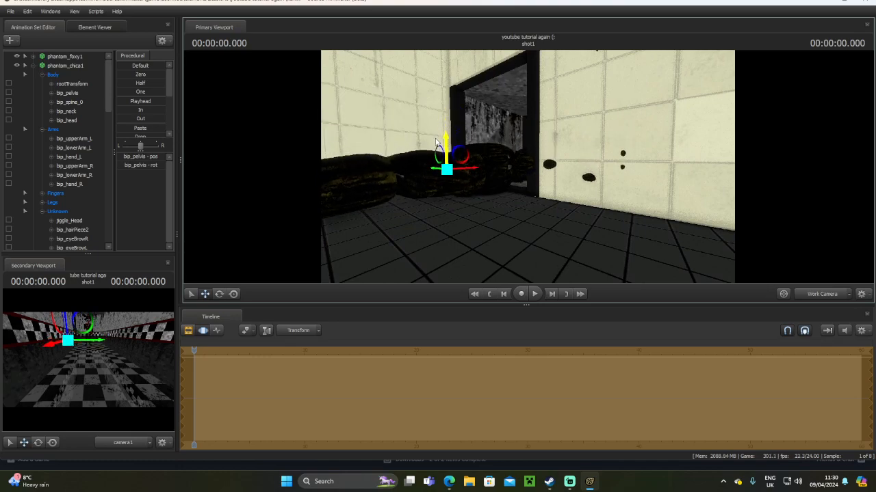
Rotate Phantom Freddy's left and right upper arms forward so both arms reach ahead through the doorway
drag(483, 177, 500, 159)
key(ctrl)
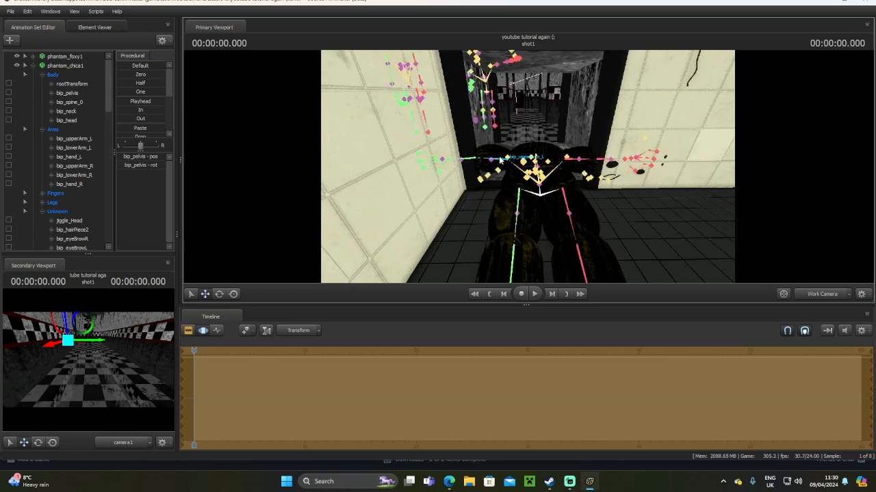
ctrl+click(500, 160)
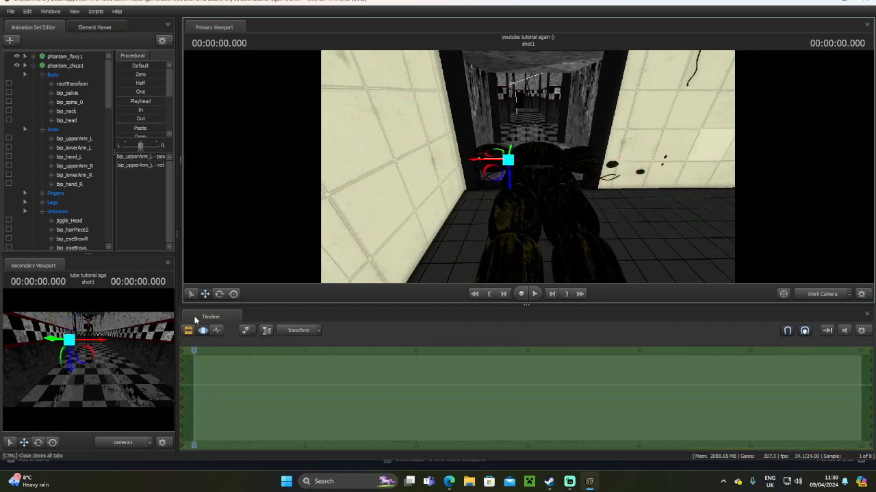
click(220, 295)
drag(527, 130, 609, 195)
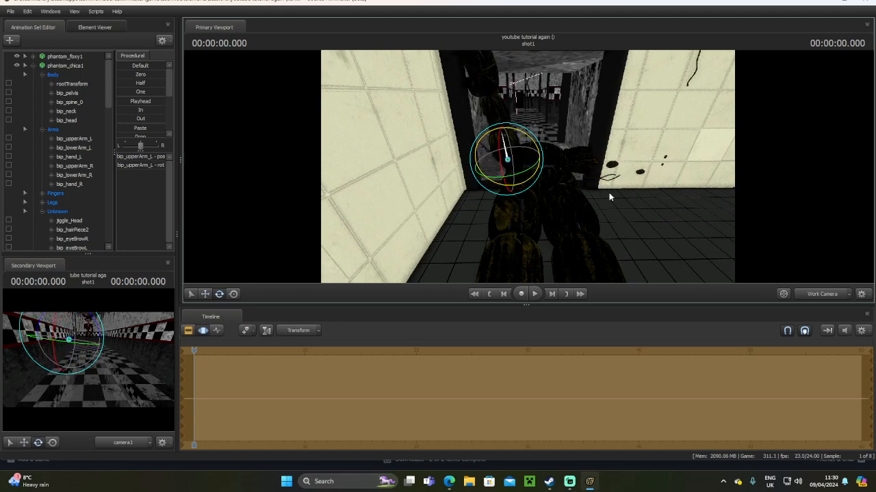
click(578, 160)
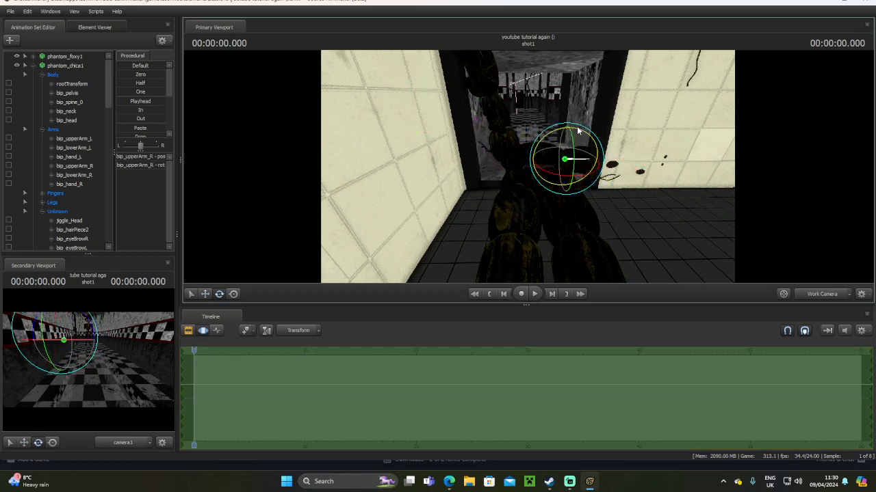
drag(545, 124, 484, 125)
Move Phantom Freddy by its pelvis bone forward into the doorway passage so its upper body comes out toward the corridor
click(537, 189)
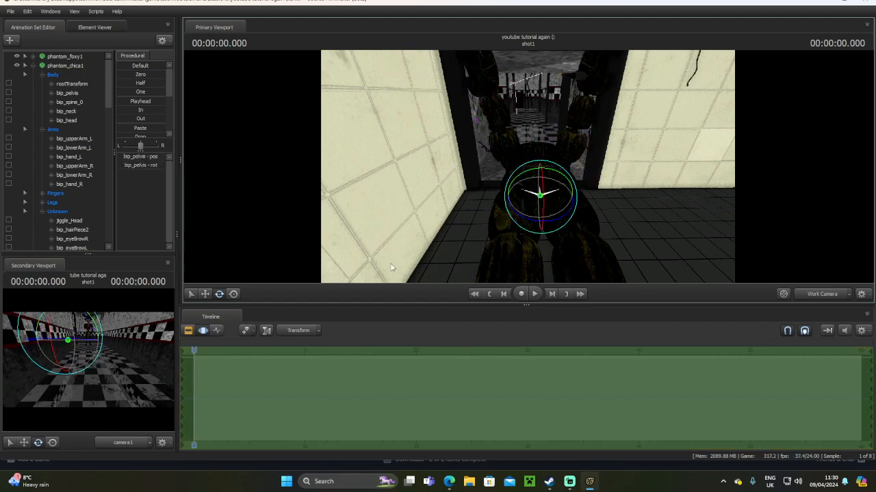
key(w)
drag(513, 200, 516, 132)
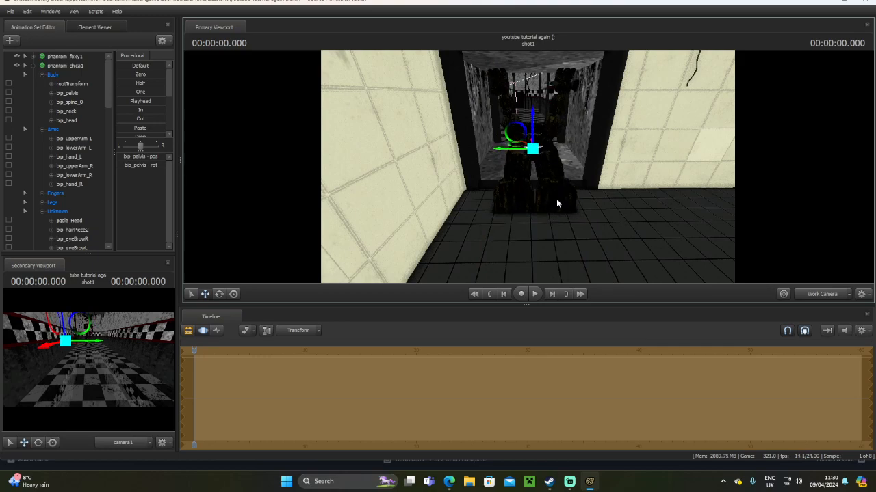
key(w)
drag(556, 204, 499, 195)
key(s)
Rotate Phantom Freddy's neck bone so its head lifts off the floor and faces out of the doorway
key(ctrl)
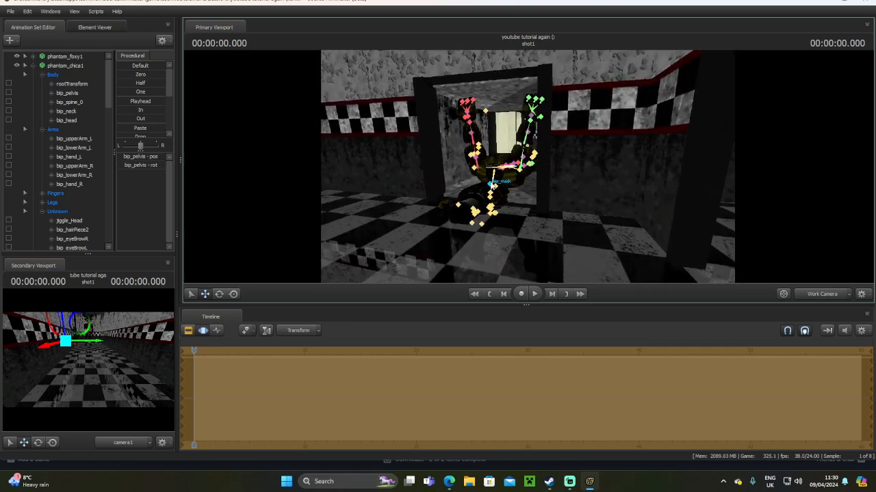
ctrl+click(492, 183)
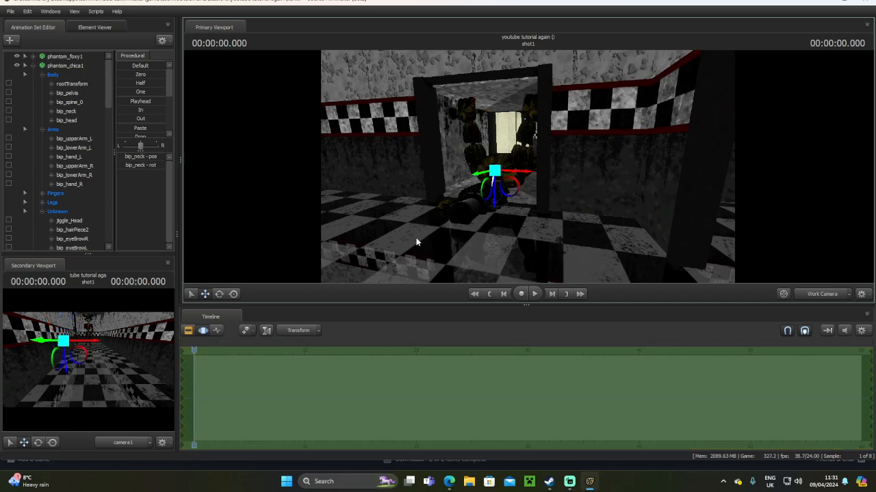
mouse_move(493, 202)
mouse_down()
mouse_move(484, 175)
mouse_move(424, 174)
mouse_move(452, 192)
mouse_move(493, 192)
mouse_move(482, 205)
mouse_move(499, 209)
mouse_up()
key(w)
key(s)
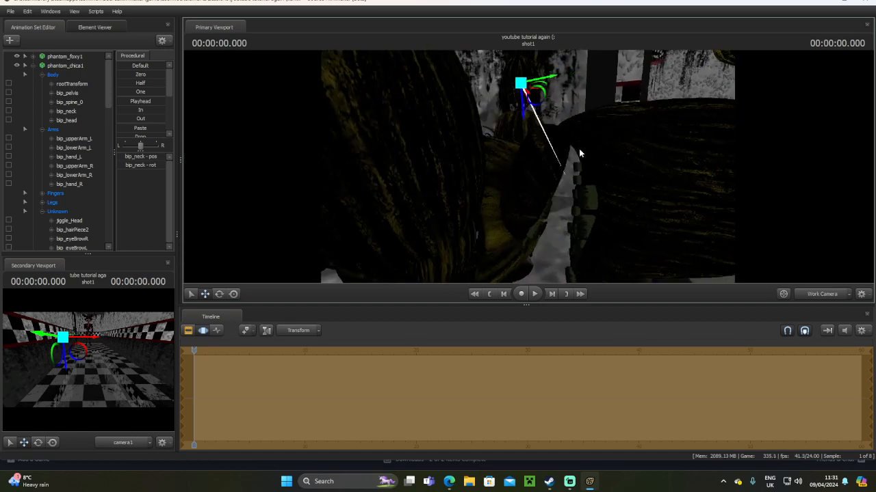
click(219, 295)
mouse_move(489, 194)
mouse_down()
mouse_move(490, 209)
mouse_move(479, 184)
mouse_move(489, 194)
mouse_up()
key(s)
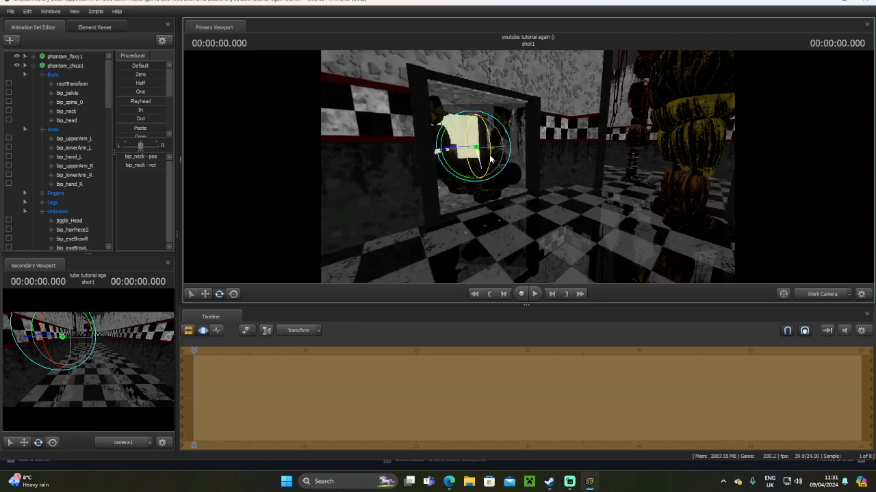
drag(490, 158, 477, 137)
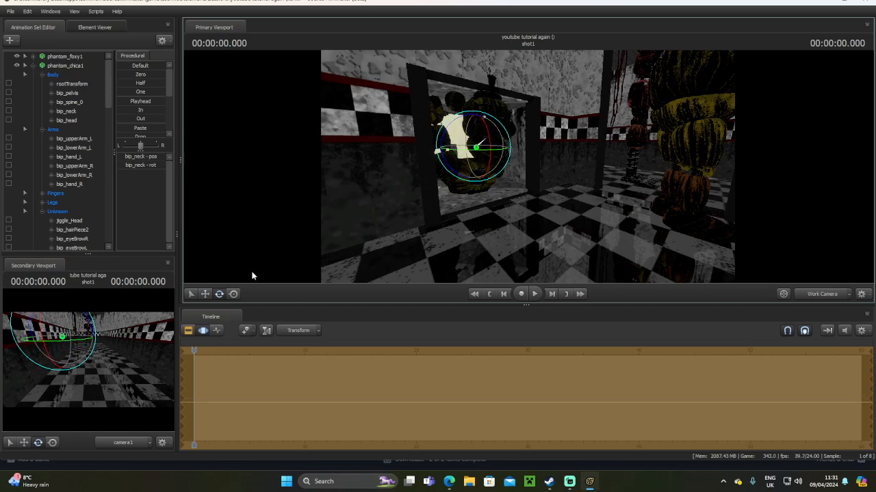
Shift Phantom Freddy's neck bone so the raised head sits properly in front of the shoulders
click(206, 294)
drag(477, 187, 487, 165)
key(w)
drag(516, 209, 327, 281)
key(s)
Fine-tune the rotation of Phantom Freddy's neck bone so its face turns and tilts slightly toward the corridor
click(234, 295)
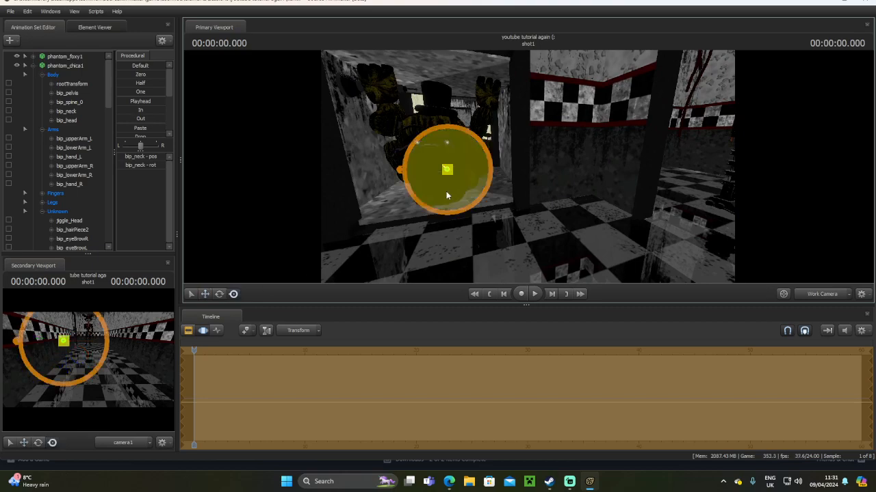
drag(452, 199, 458, 199)
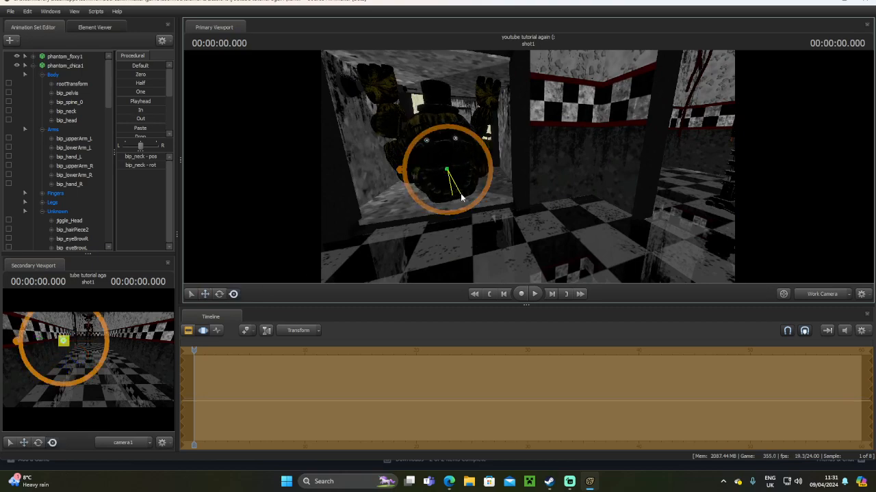
mouse_move(409, 140)
mouse_down()
mouse_move(390, 147)
mouse_move(398, 143)
mouse_up()
key(s)
key(d)
drag(495, 169, 502, 163)
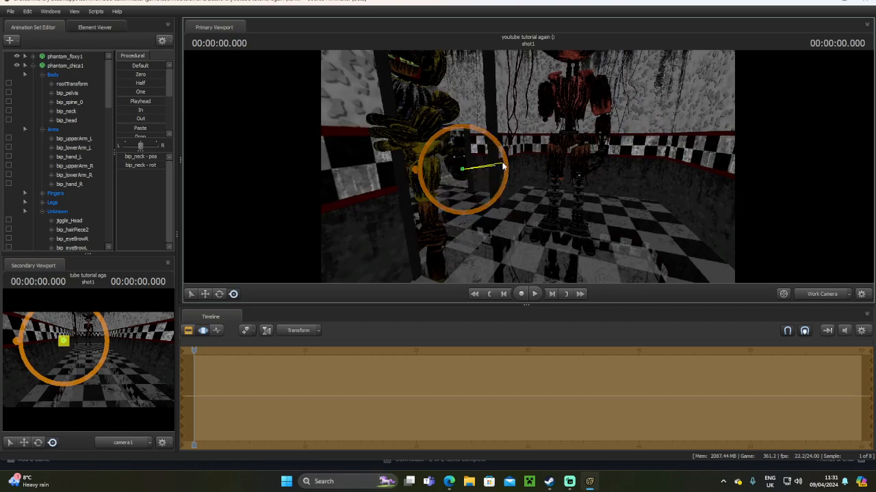
Reposition Phantom Freddy in the doorway by moving its pelvis bone, and check the placement from the corridor
key(w)
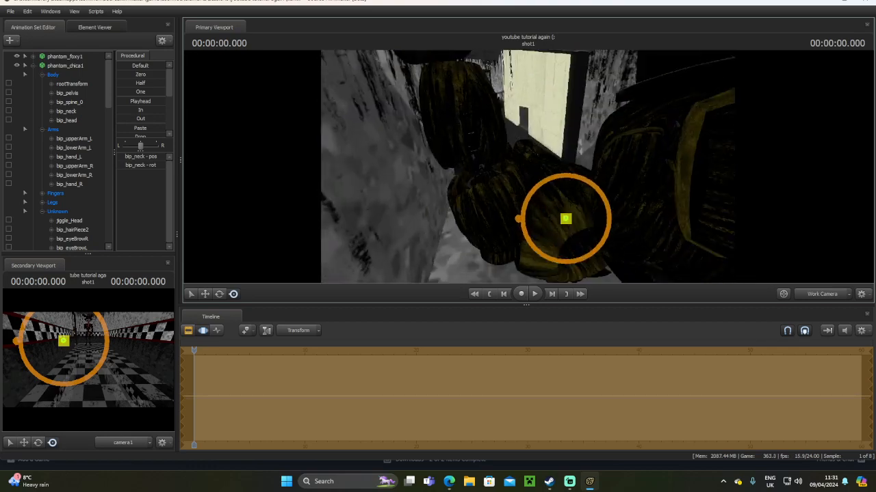
click(205, 294)
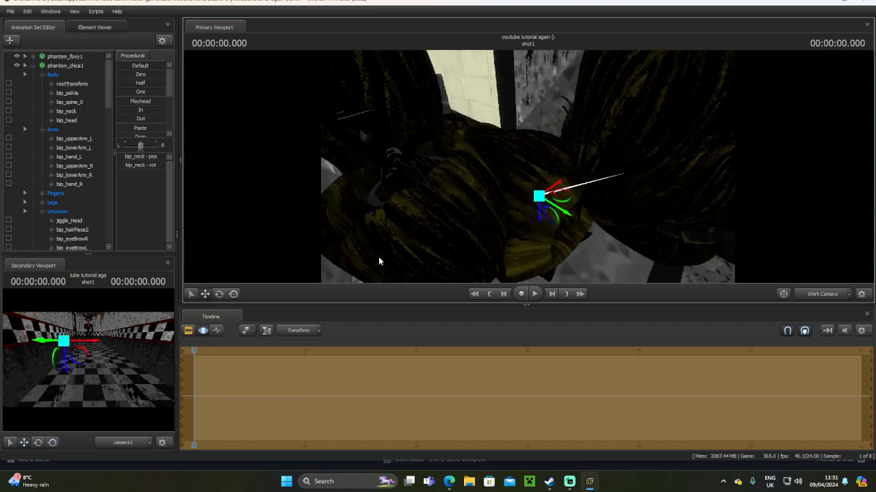
drag(379, 260, 205, 164)
key(w)
key(s)
key(ctrl)
ctrl+click(483, 214)
key(w)
key(s)
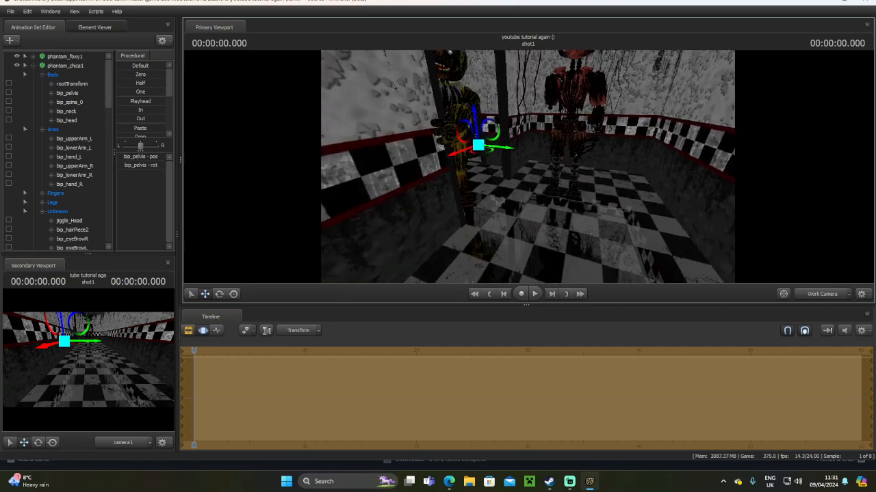
key(w)
drag(527, 166, 530, 136)
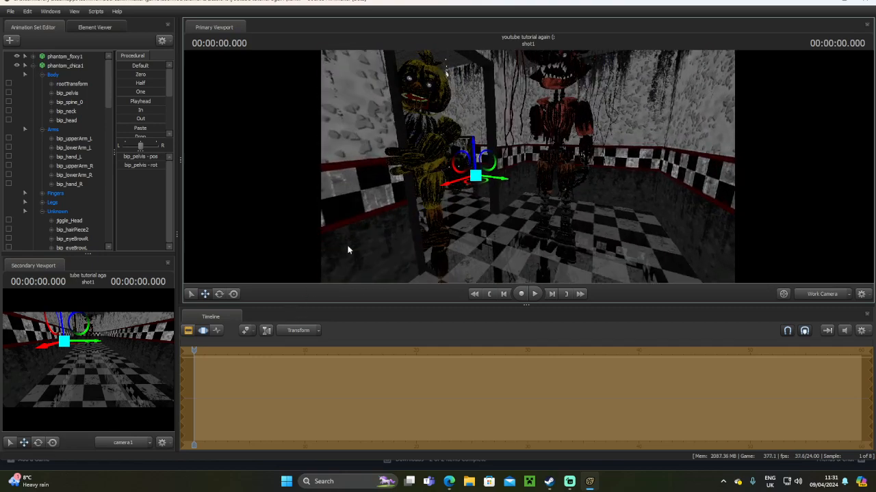
mouse_move(348, 249)
mouse_down()
mouse_move(366, 250)
mouse_move(350, 234)
mouse_up()
key(s)
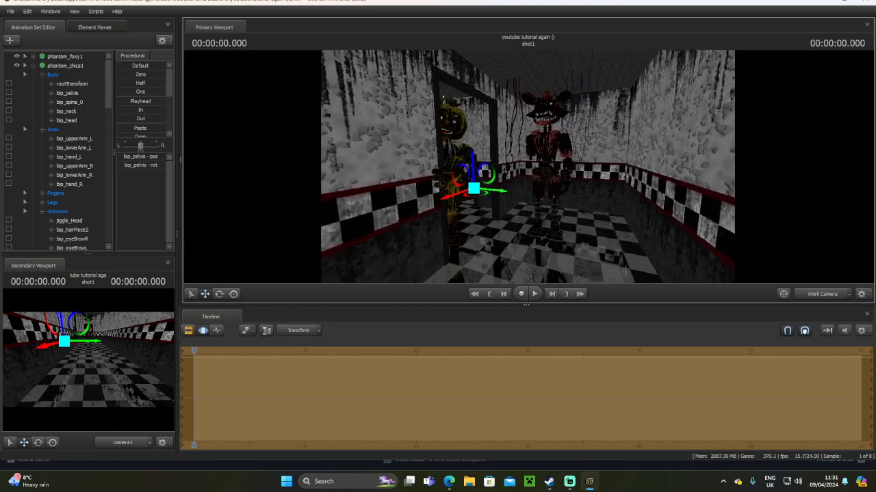
drag(528, 166, 532, 171)
Shift Phantom Foxy by its pelvis bone slightly across the corridor, away from the doorway
key(ctrl)
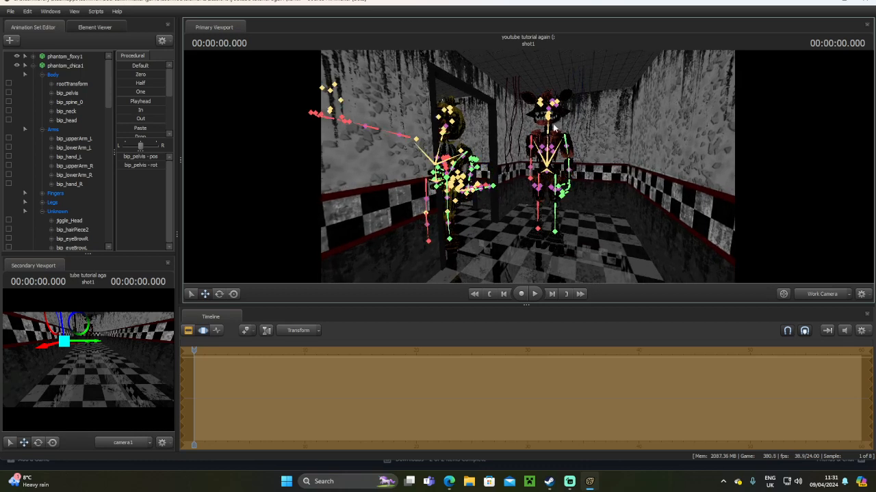
ctrl+click(553, 179)
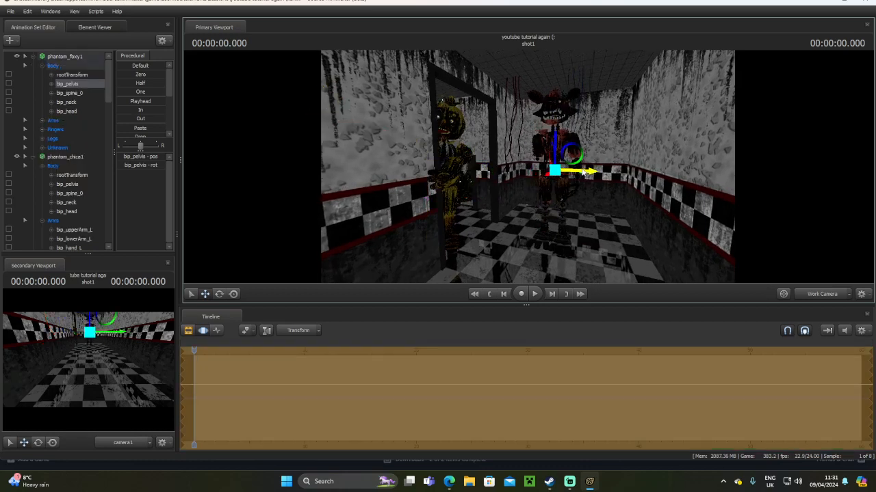
click(221, 294)
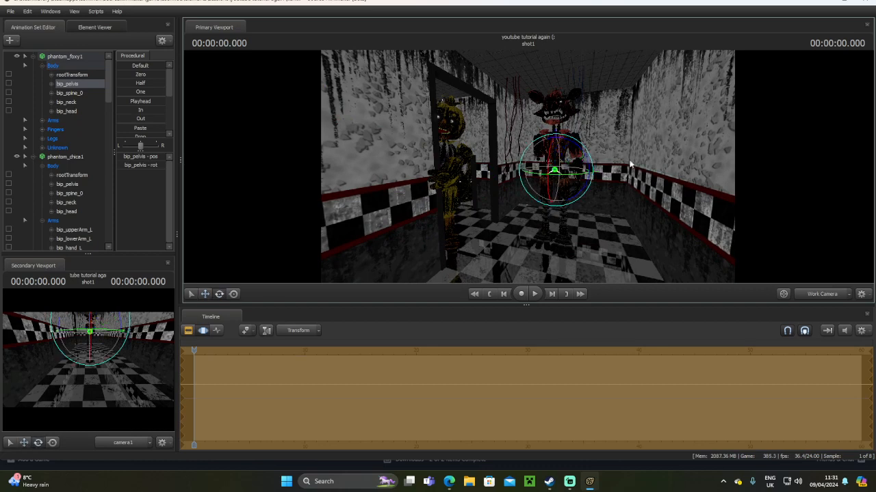
Rotate Phantom Foxy's neck bone so its head tilts slightly
key(ctrl)
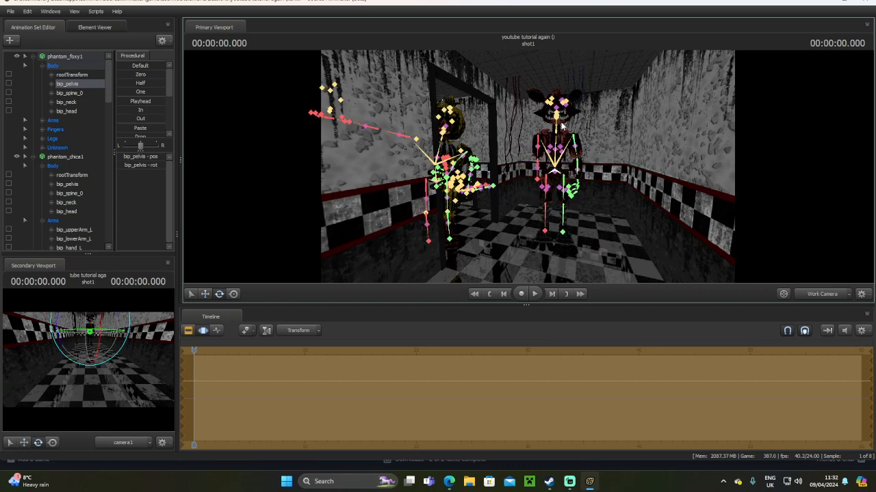
ctrl+click(556, 126)
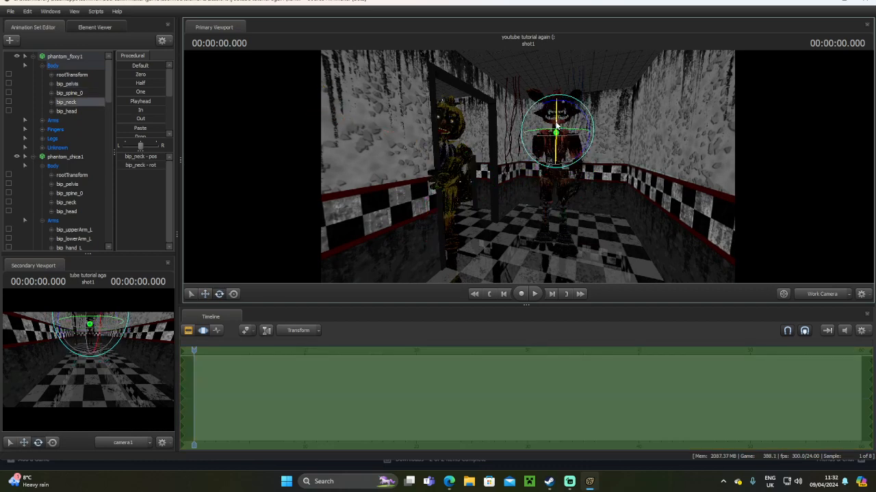
click(234, 293)
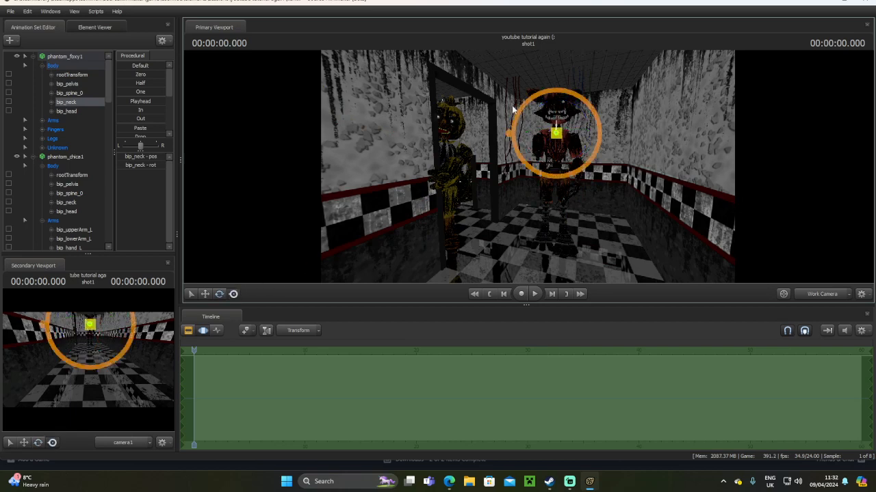
drag(540, 151, 541, 160)
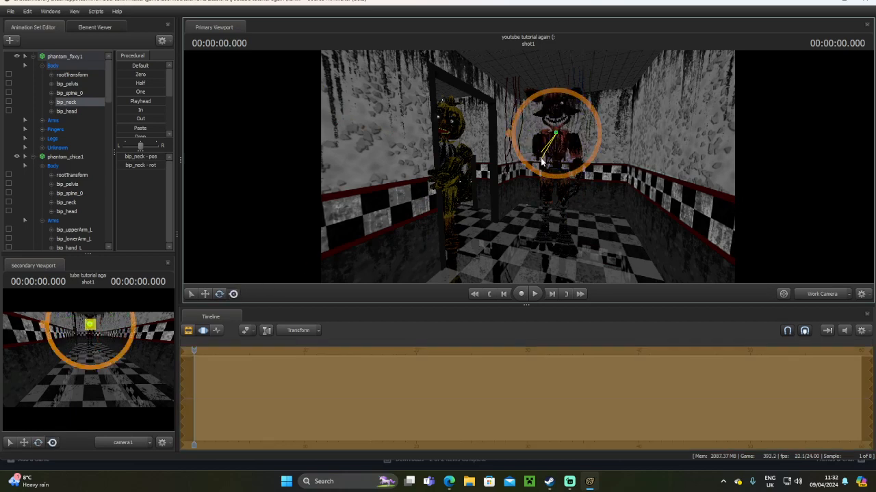
Rotate Phantom Chica's neck bone to turn its face slightly out of the doorway toward the viewer
key(ctrl)
ctrl+click(459, 145)
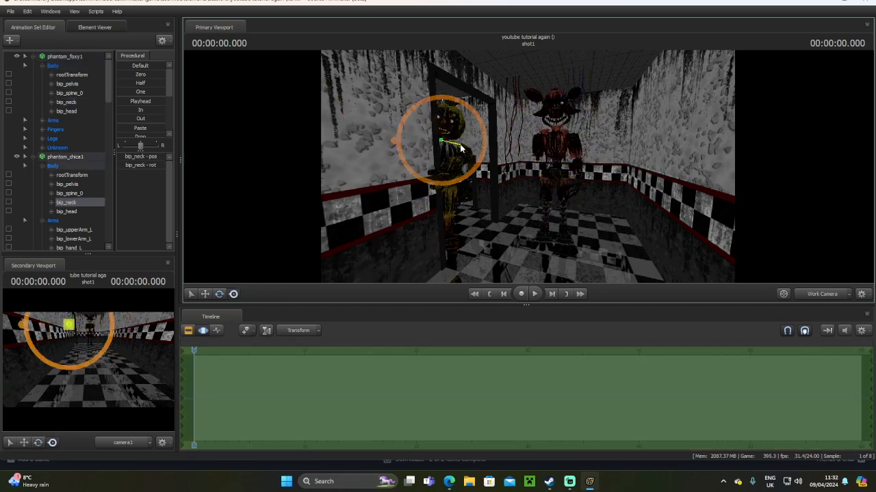
drag(460, 147, 464, 152)
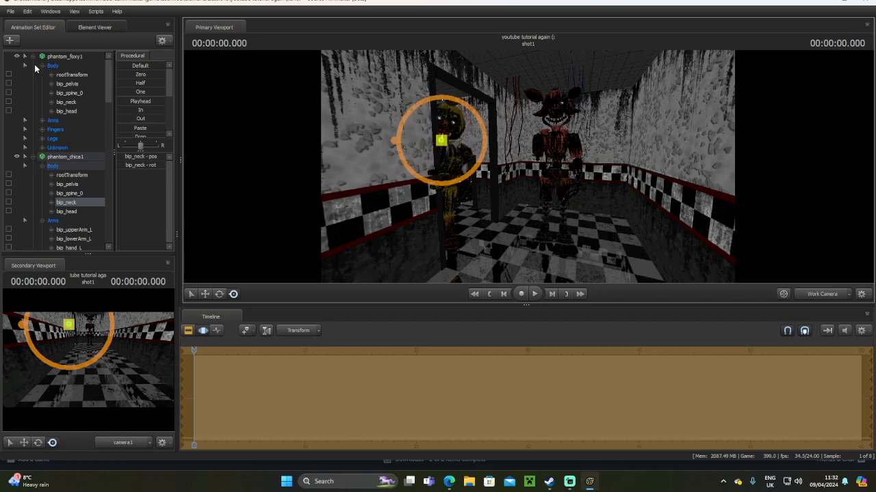
Create a new camera animation set and show that camera's view in the primary viewport
click(14, 40)
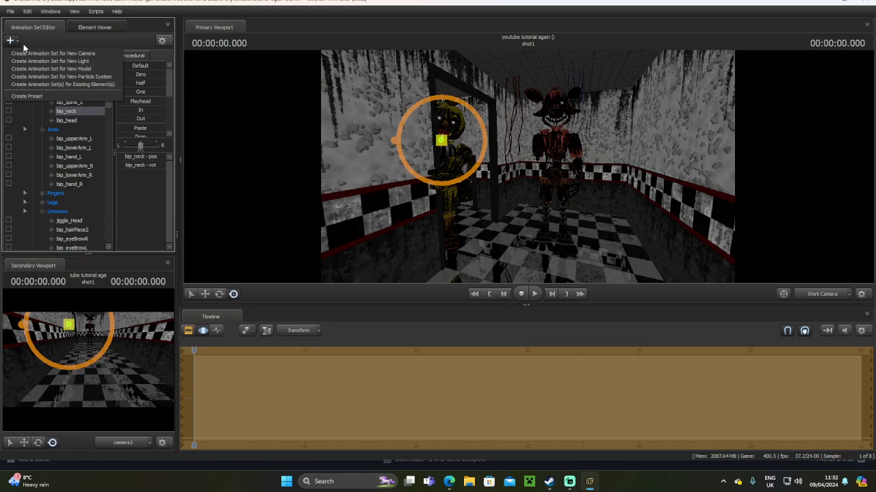
click(68, 54)
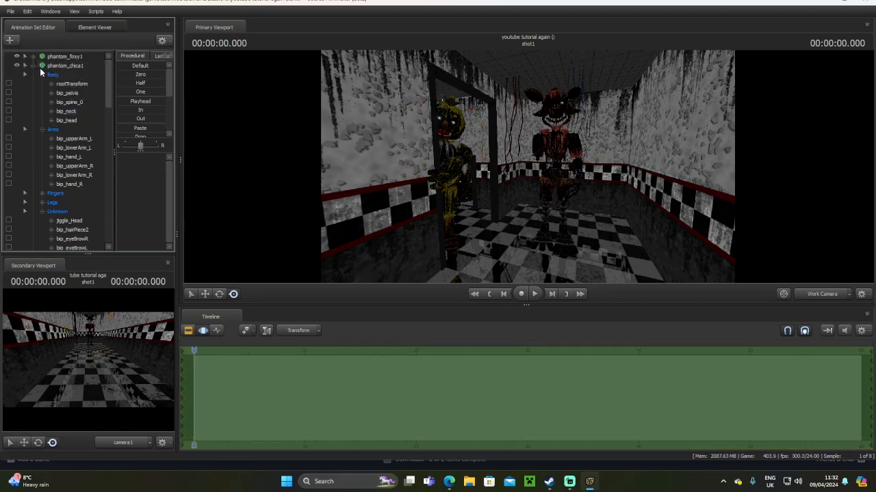
click(58, 230)
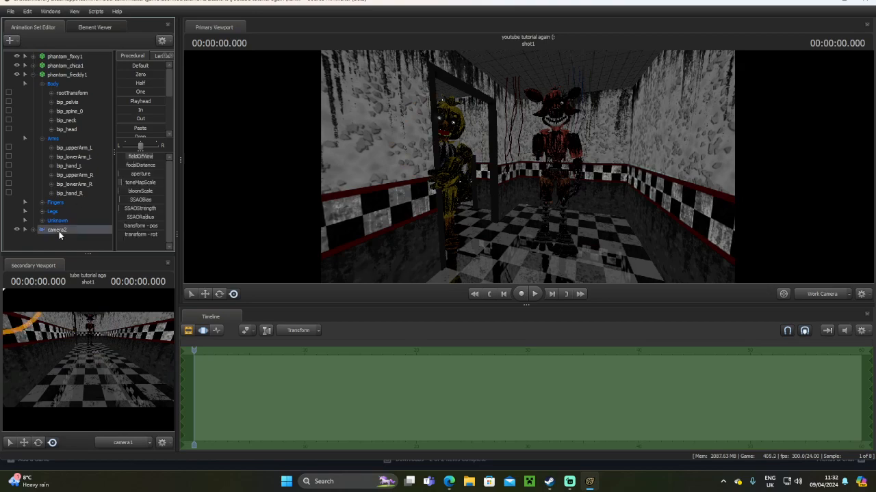
click(33, 74)
drag(54, 84, 337, 157)
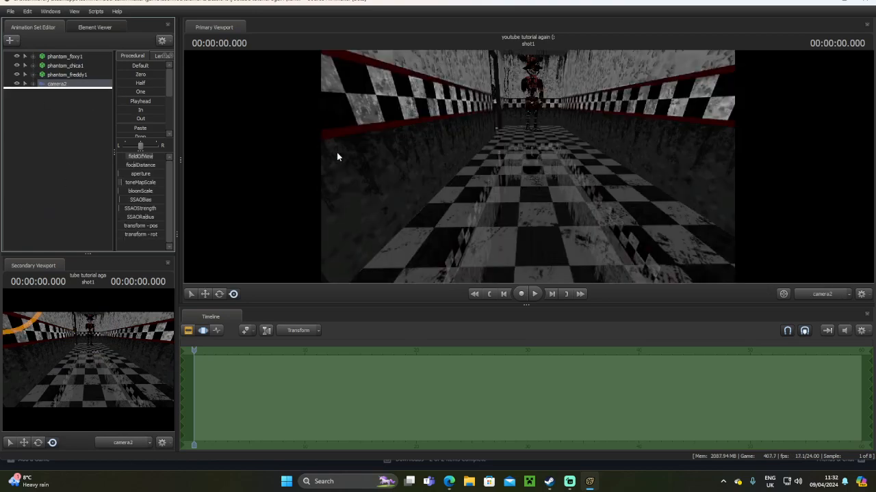
Fly camera2 down the corridor to frame Phantom Chica in the doorway and Phantom Foxy beside it
drag(450, 210, 437, 185)
key(w)
key(s)
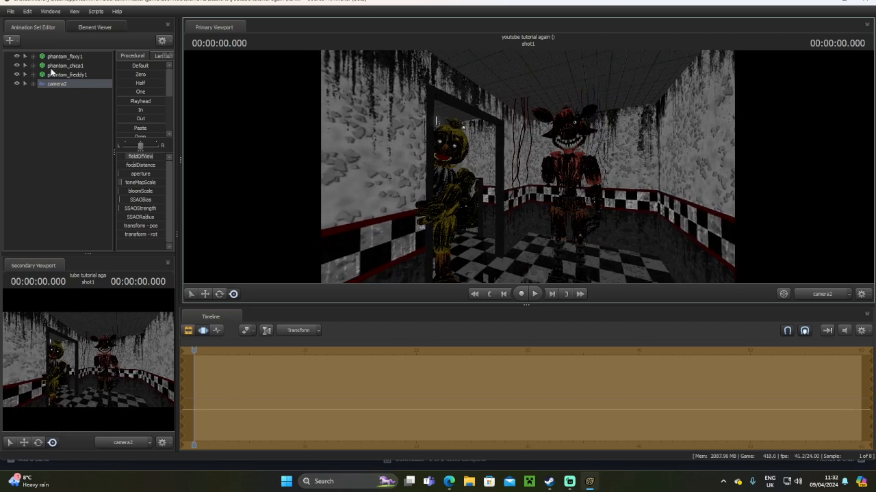
Readjust the neck bones of Phantom Chica and Phantom Foxy so both faces look toward camera2
key(ctrl)
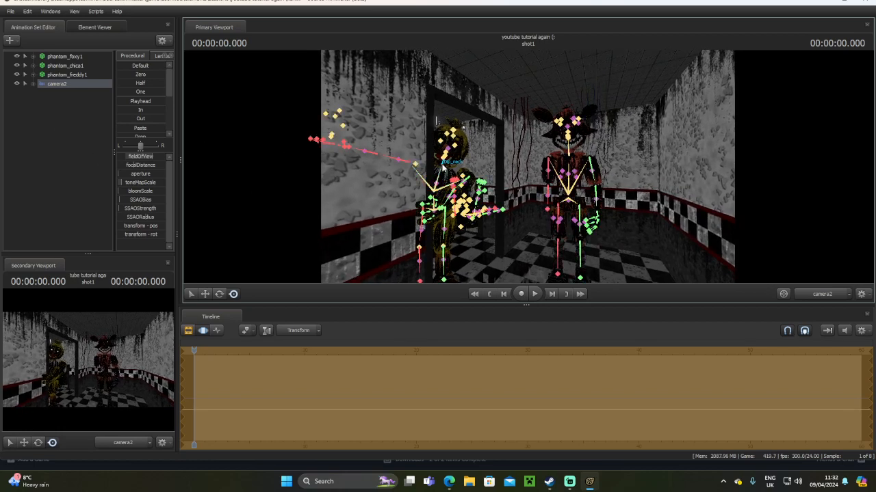
click(442, 164)
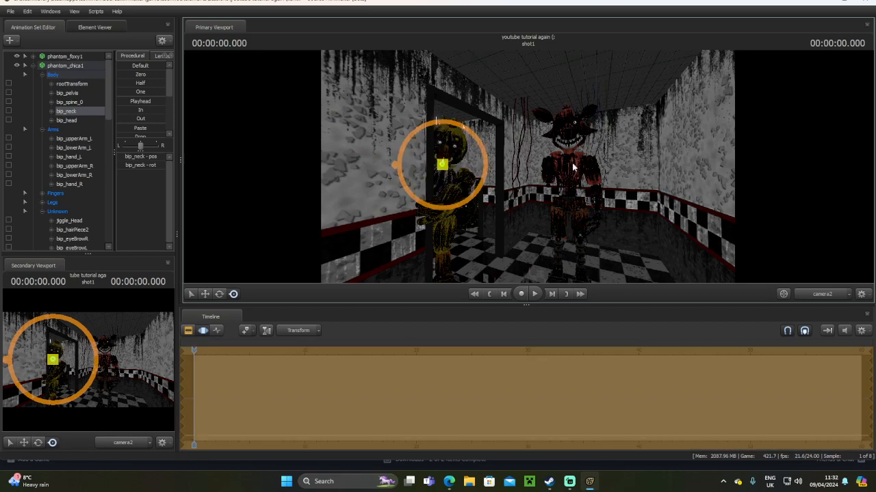
key(ctrl)
click(569, 149)
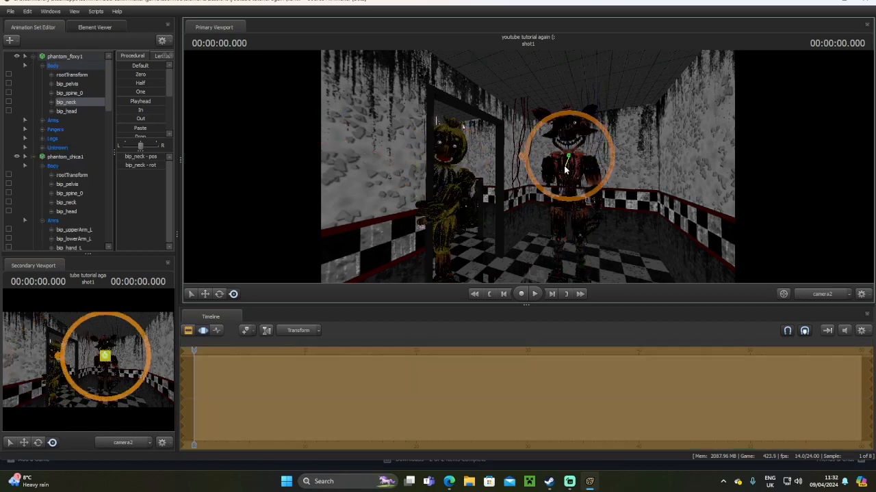
Create a new light animation set and show the light's view in the primary viewport
click(13, 41)
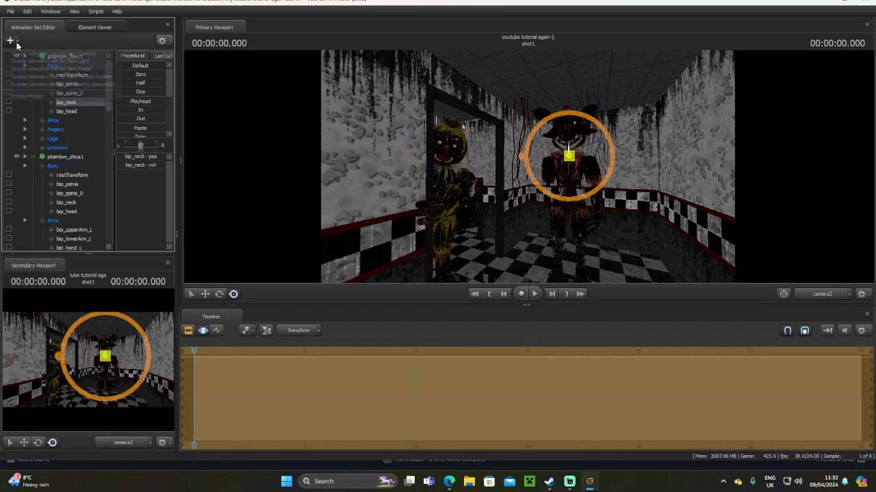
click(57, 60)
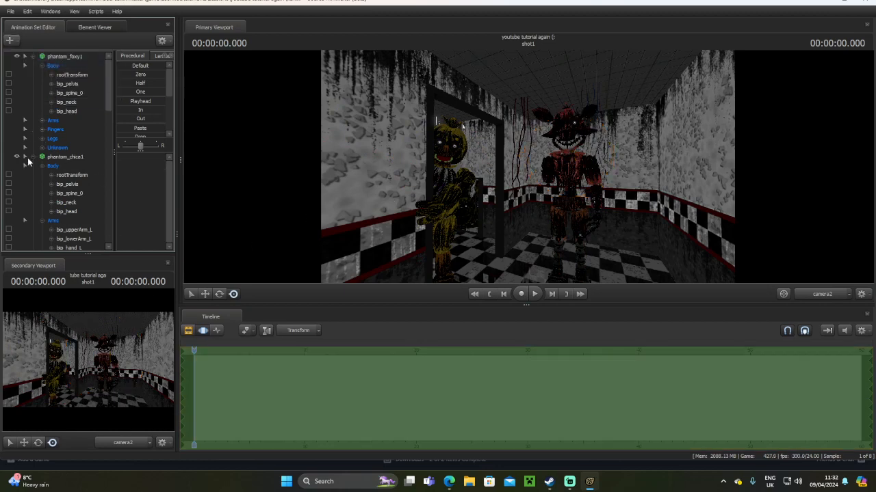
click(31, 57)
click(32, 66)
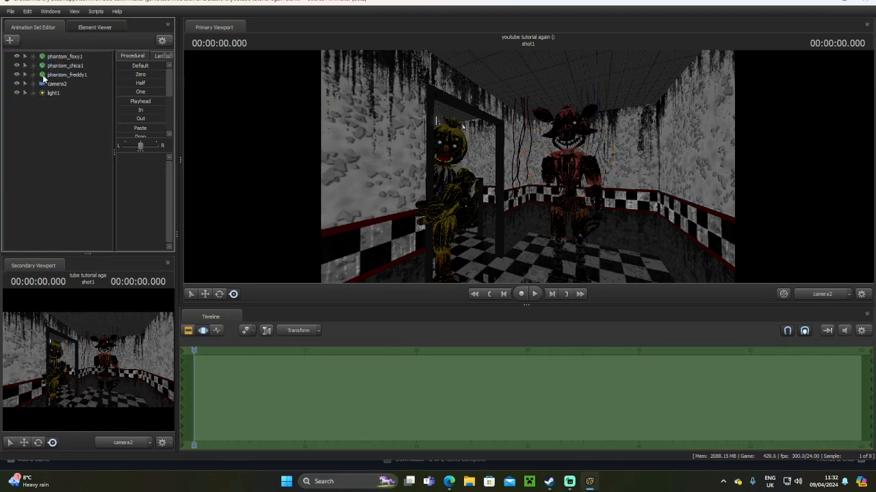
click(51, 94)
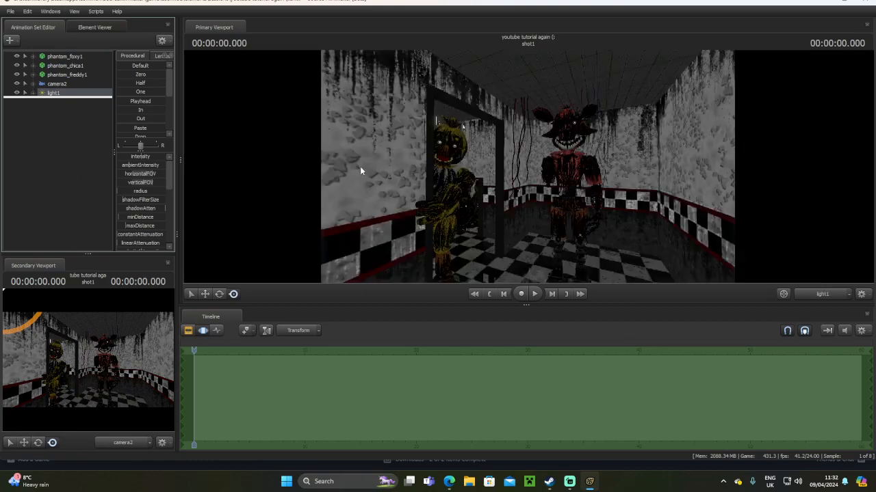
Turn on lighting in the viewport and fly light1 to the right side of the corridor, shining across toward the doorway
right_click(359, 170)
click(381, 192)
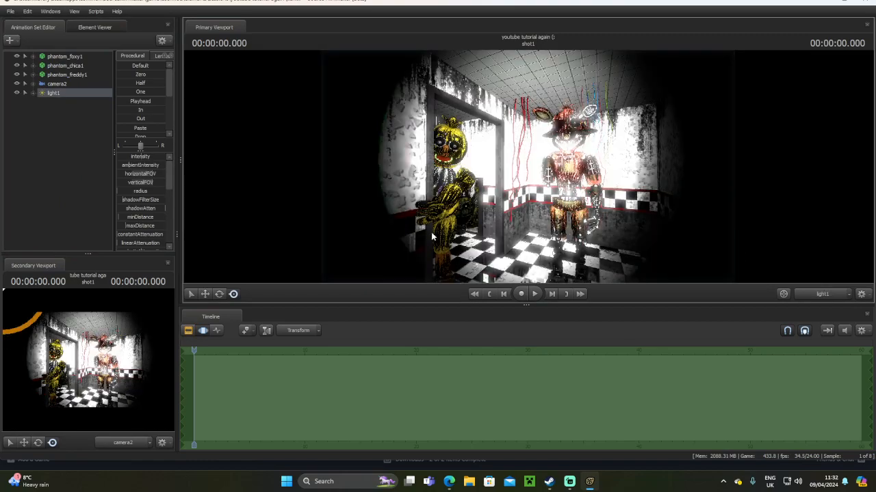
mouse_move(528, 166)
mouse_down()
mouse_move(528, 103)
mouse_move(506, 117)
mouse_move(528, 219)
mouse_move(547, 240)
mouse_move(528, 173)
mouse_move(528, 82)
mouse_move(528, 239)
mouse_move(528, 144)
mouse_move(568, 143)
mouse_move(528, 130)
mouse_move(528, 120)
mouse_move(547, 120)
mouse_move(547, 175)
mouse_move(568, 181)
mouse_move(544, 161)
mouse_move(493, 164)
mouse_move(489, 147)
mouse_move(520, 151)
mouse_move(530, 197)
mouse_move(528, 158)
mouse_up()
key(s)
key(w)
key(w)
key(s)
key(s)
key(s)
key(w)
key(s)
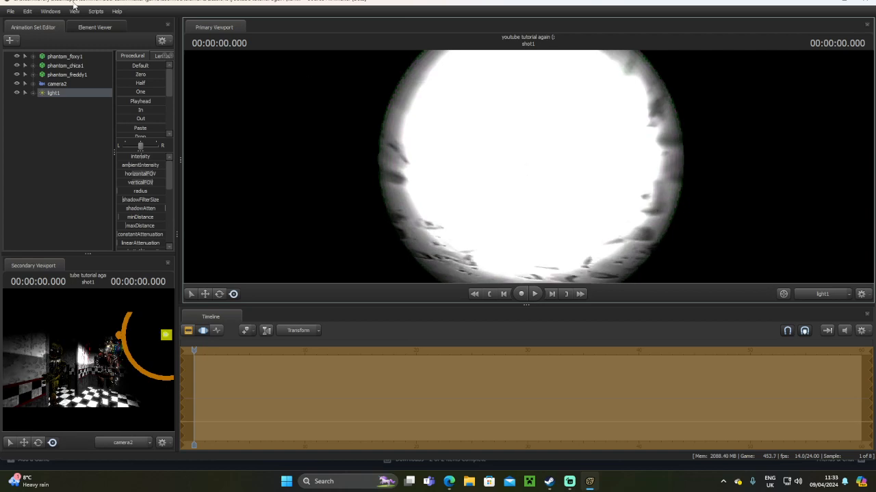
Color light1 dark red by reducing color_green and color_blue to their minimum and lowering color_red
scroll(147, 202, down, 5)
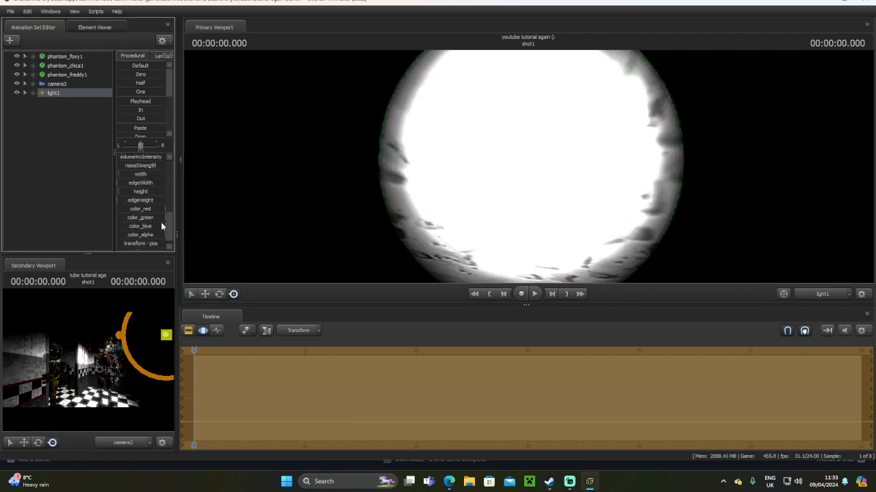
drag(154, 209, 76, 221)
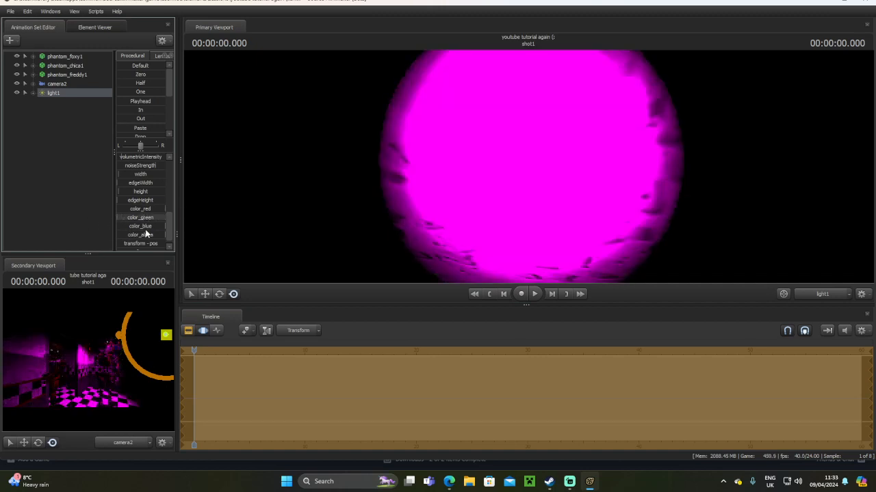
drag(141, 227, 59, 232)
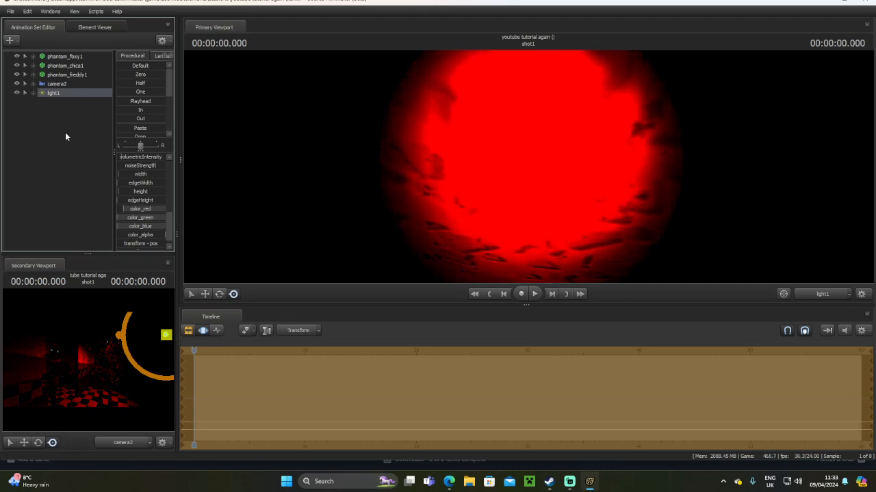
Switch the primary viewport back to the camera2 view to check the red lighting
click(55, 84)
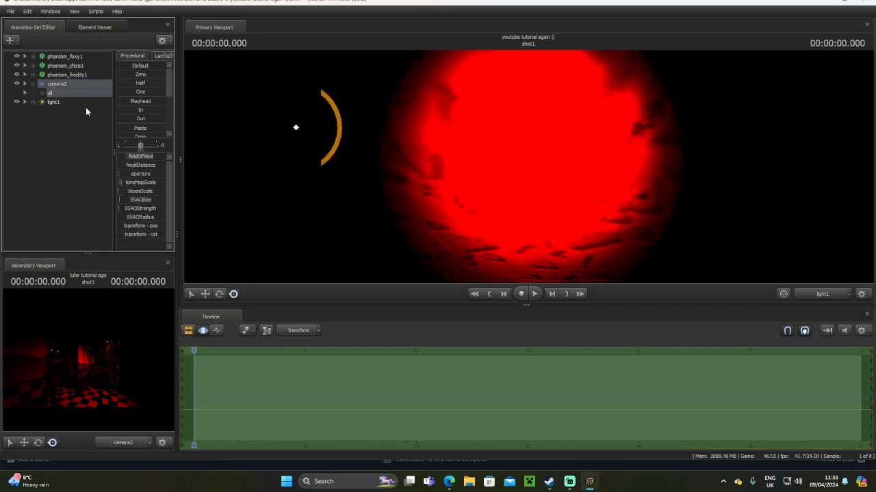
click(28, 84)
drag(55, 83, 343, 156)
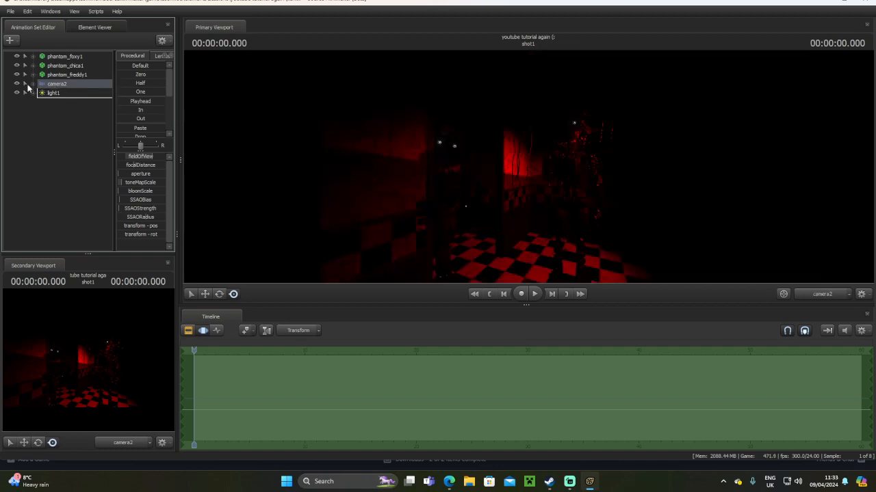
Create another new camera animation set
click(16, 42)
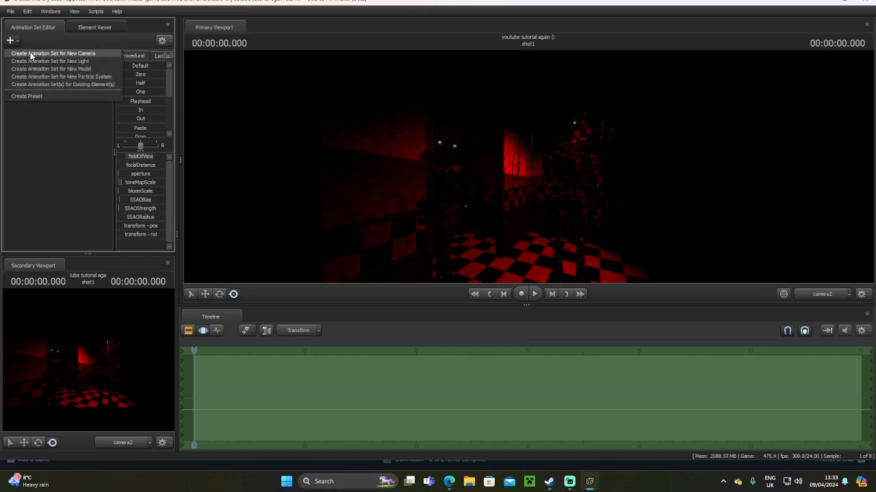
click(49, 54)
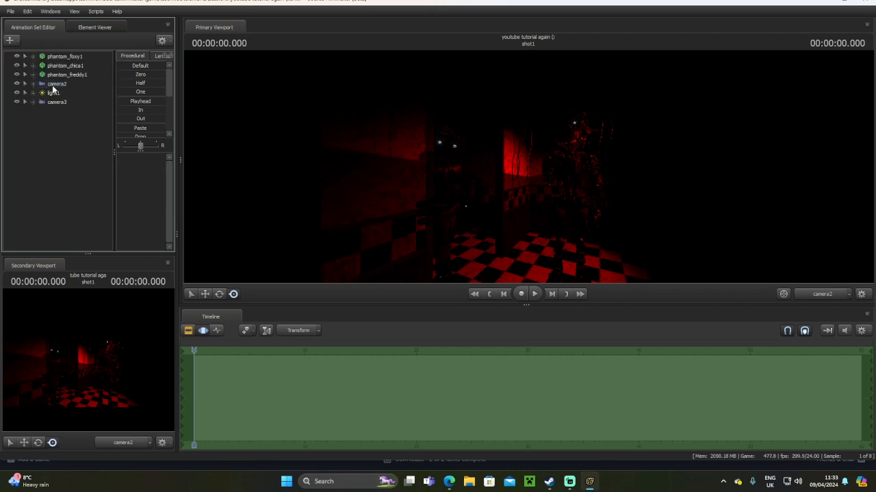
View the red lighting on Phantom Foxy through camera3, and return the primary viewport to camera2
click(58, 104)
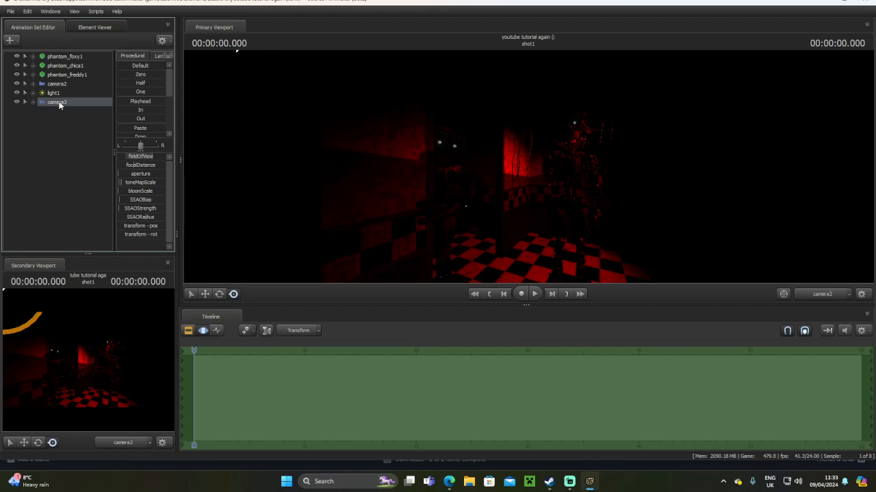
drag(55, 106, 325, 169)
drag(205, 140, 335, 87)
key(w)
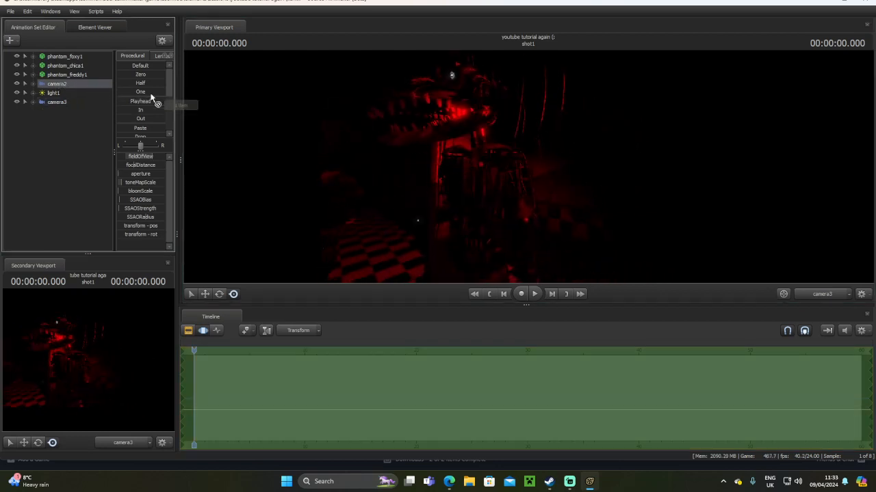
drag(151, 98, 257, 118)
Load camera3 into the primary viewport, fly it to Phantom Freddy in the doorway, and turn off viewport lighting
click(59, 103)
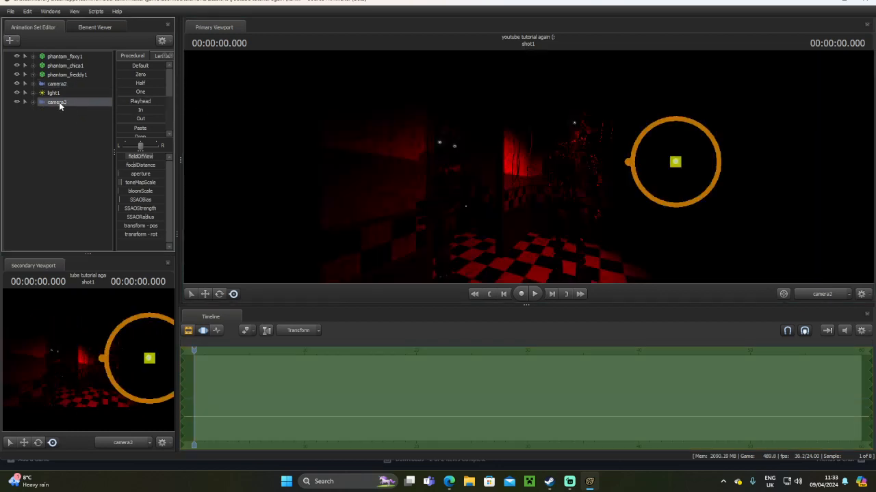
drag(175, 116, 352, 155)
drag(412, 178, 546, 143)
right_click(494, 147)
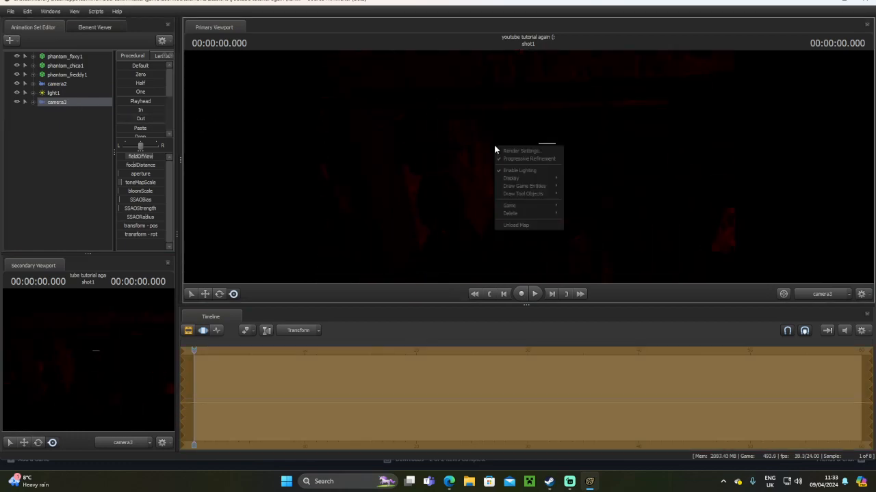
click(511, 171)
mouse_move(510, 171)
mouse_down()
mouse_move(540, 215)
mouse_move(514, 167)
mouse_up()
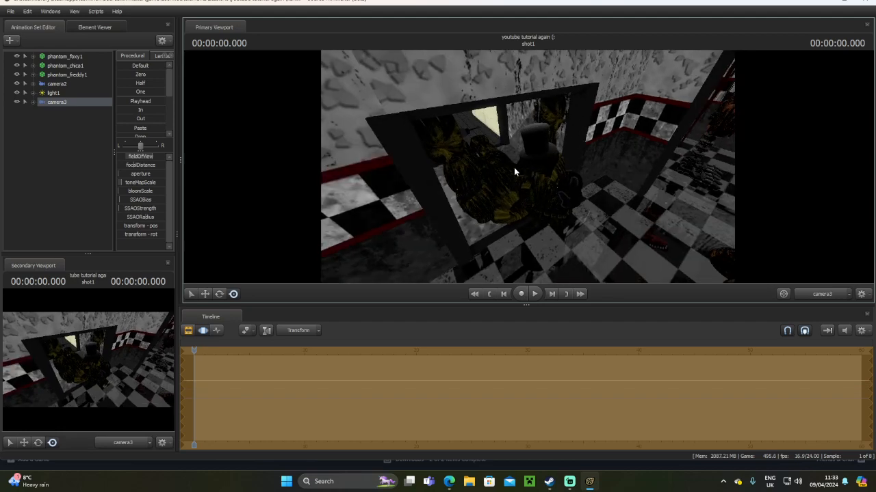
Rotate Phantom Freddy's bip_pelvis so his body leans forward out of the doorway
click(491, 175)
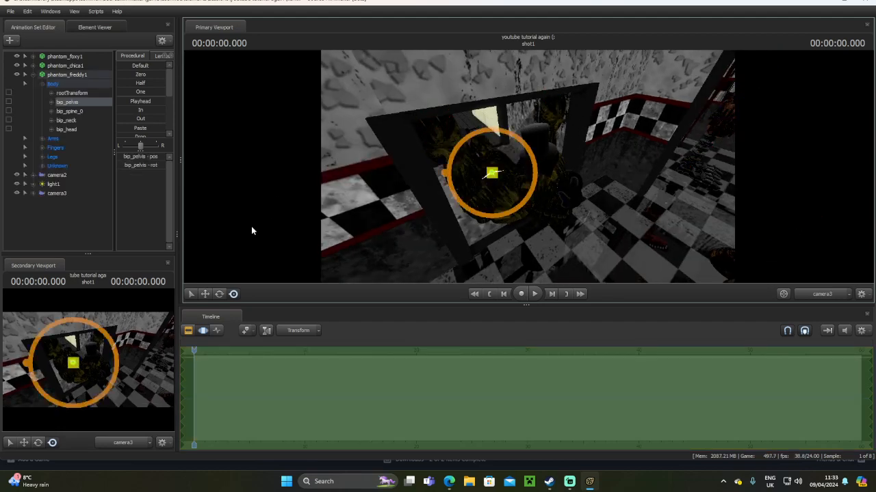
click(218, 296)
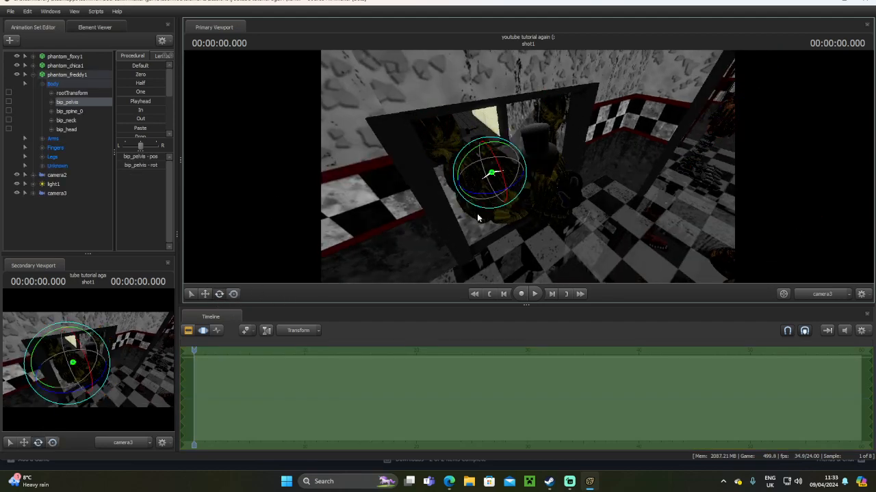
drag(474, 192, 515, 203)
click(199, 294)
key(ctrl)
ctrl+click(498, 225)
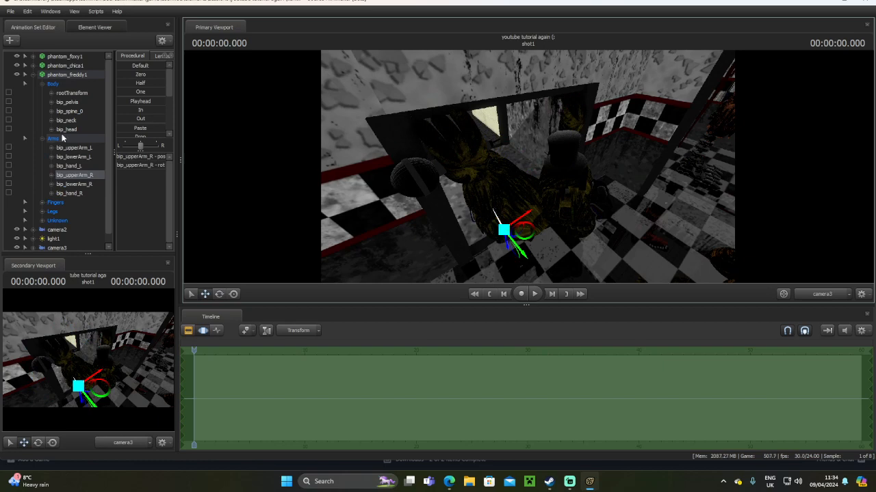
Rotate Freddy's bip_upperArm_R from a front view so his right arm reaches forward out of the doorway
click(54, 249)
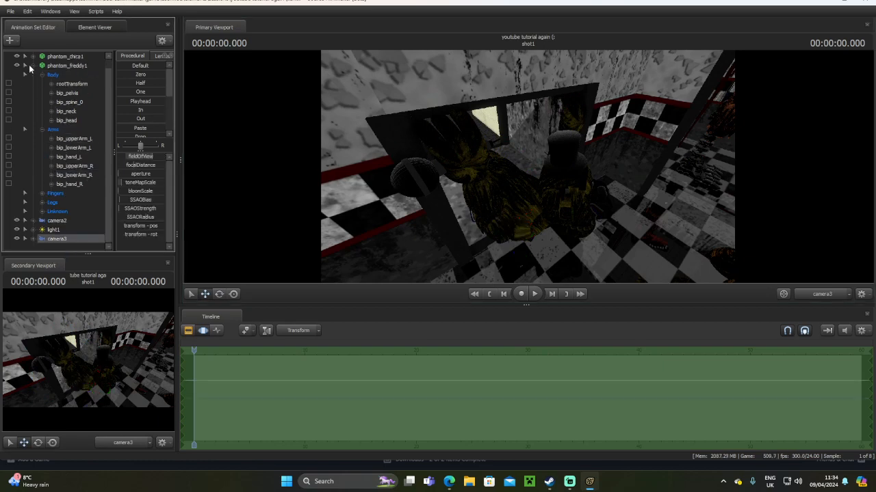
click(32, 65)
mouse_move(505, 194)
mouse_down()
mouse_move(547, 193)
mouse_move(574, 178)
mouse_move(520, 171)
mouse_move(505, 194)
mouse_up()
key(ctrl)
ctrl+click(479, 194)
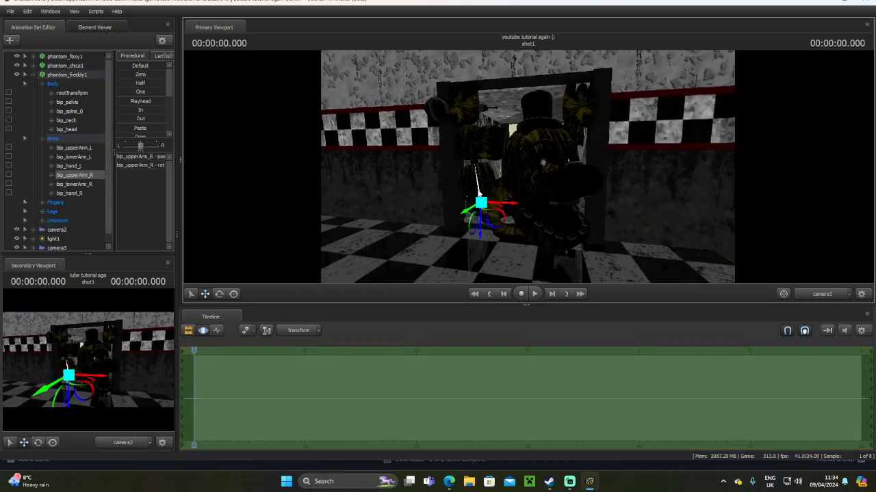
click(233, 294)
drag(483, 240, 524, 229)
click(233, 295)
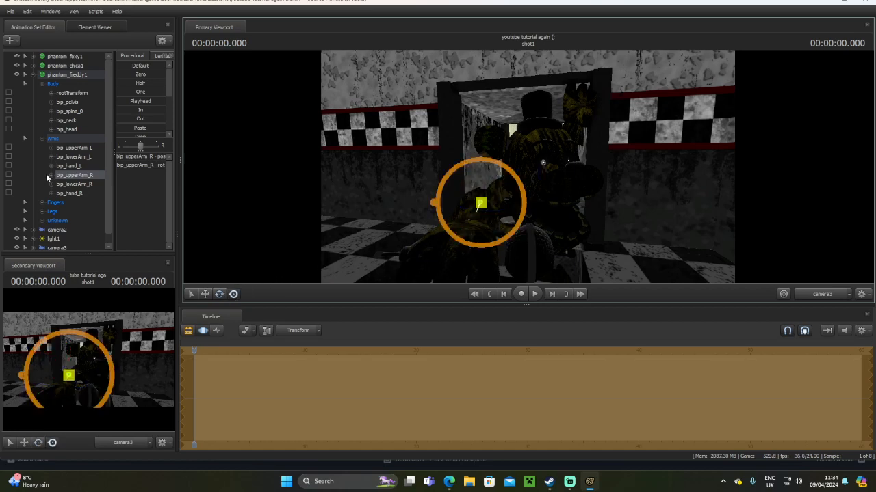
Fly camera3 around in front of Freddy and refine the rotation of bip_upperArm_R
scroll(48, 178, down, 1)
click(53, 239)
drag(528, 167, 400, 165)
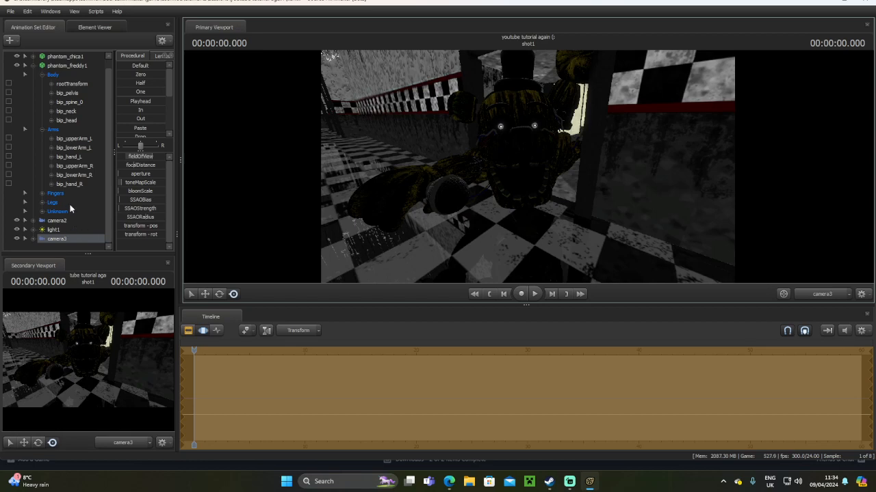
click(391, 180)
click(476, 186)
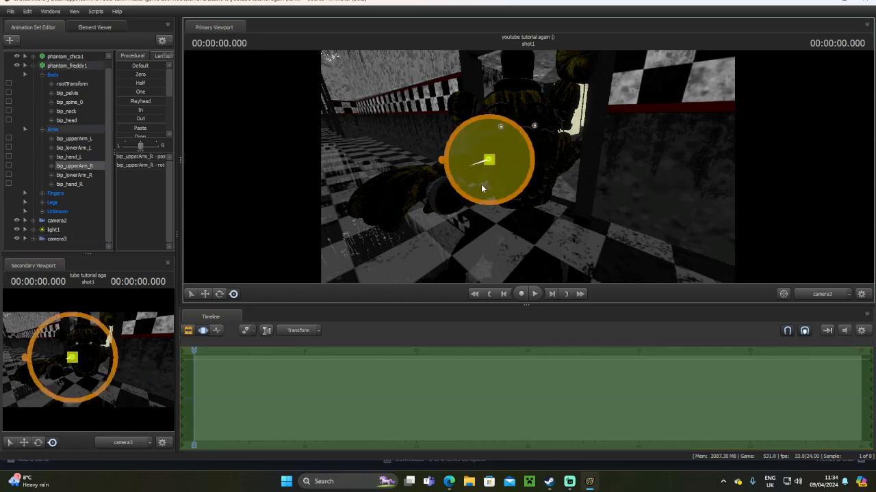
drag(482, 185, 439, 209)
Rotate Freddy's right lower arm and bip_hand_R so the hand reaches down toward the checkered floor
click(462, 185)
click(439, 203)
ctrl+click(461, 184)
ctrl+click(441, 212)
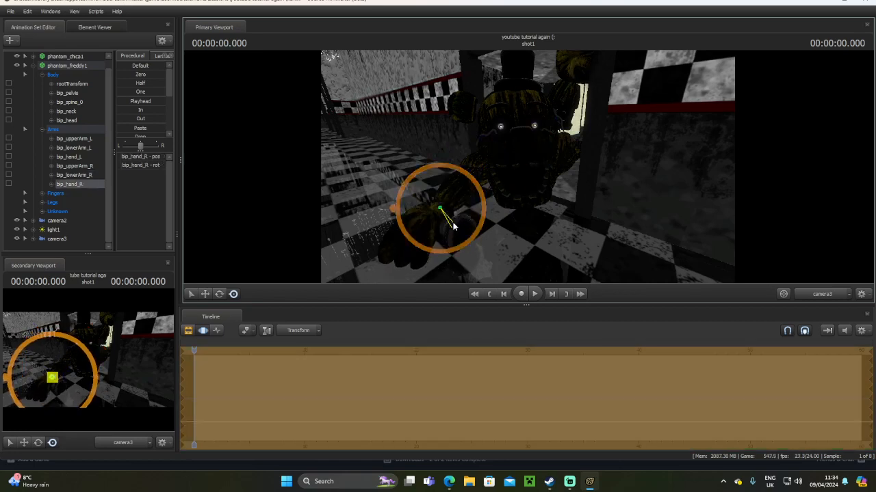
Rotate Freddy's bip_upperArm_L outward so the raised left arm extends past the door frame
key(ctrl)
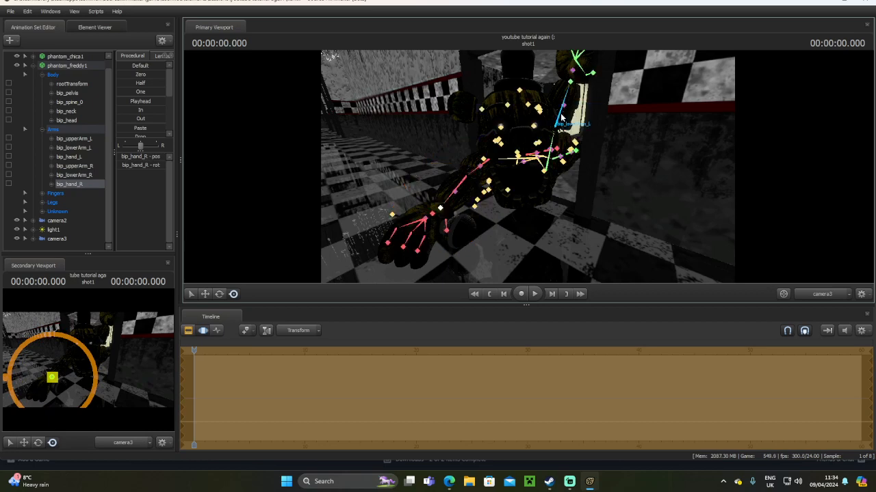
ctrl+click(556, 124)
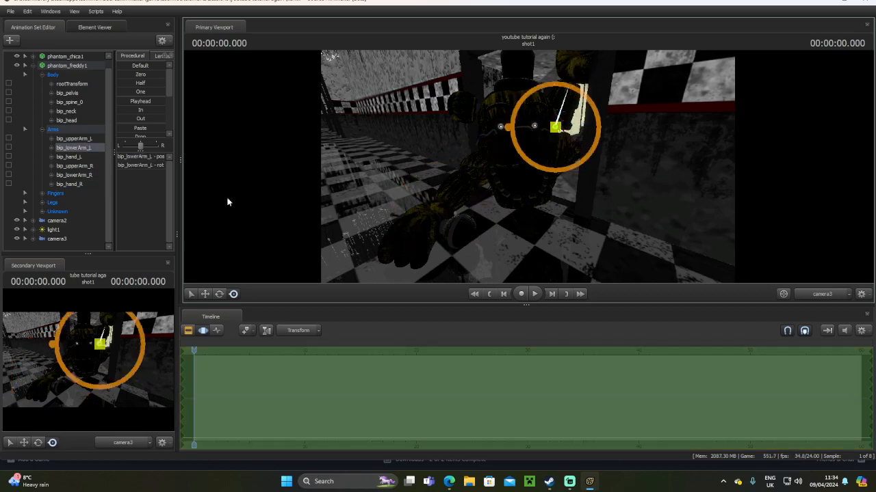
click(44, 238)
drag(336, 237, 573, 149)
key(ctrl)
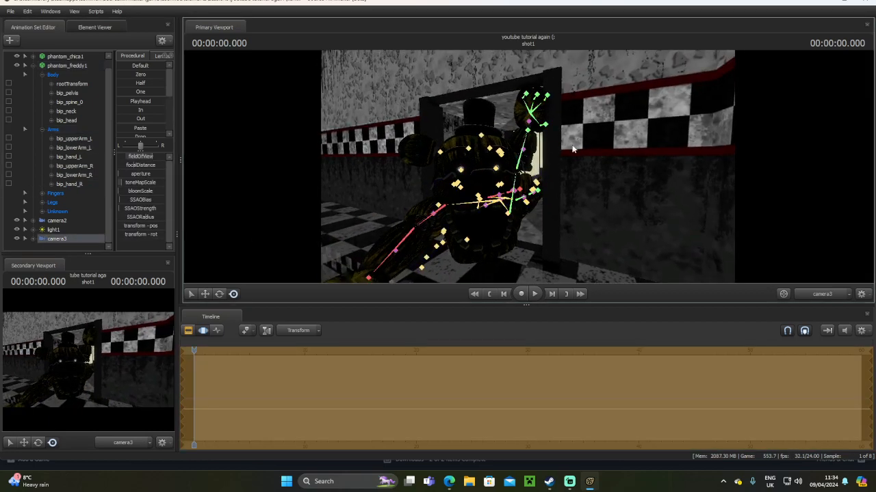
ctrl+click(514, 195)
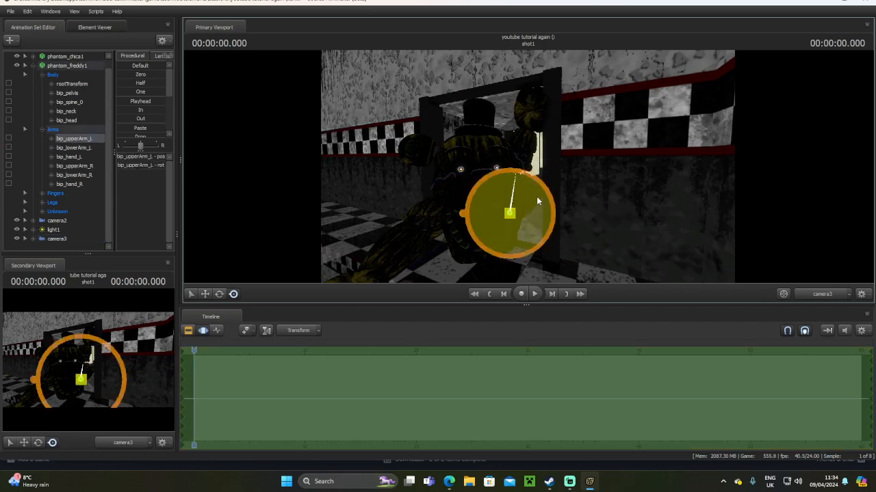
drag(528, 205, 529, 232)
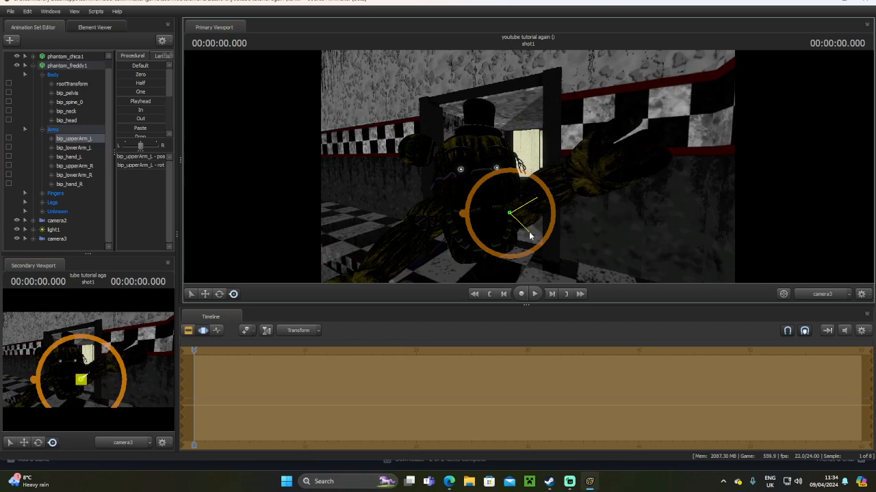
Bend Freddy's bip_lowerArm_L and rotate bip_hand_L so the left hand reaches around the door frame to the wall
key(ctrl)
ctrl+click(560, 196)
drag(560, 202, 582, 177)
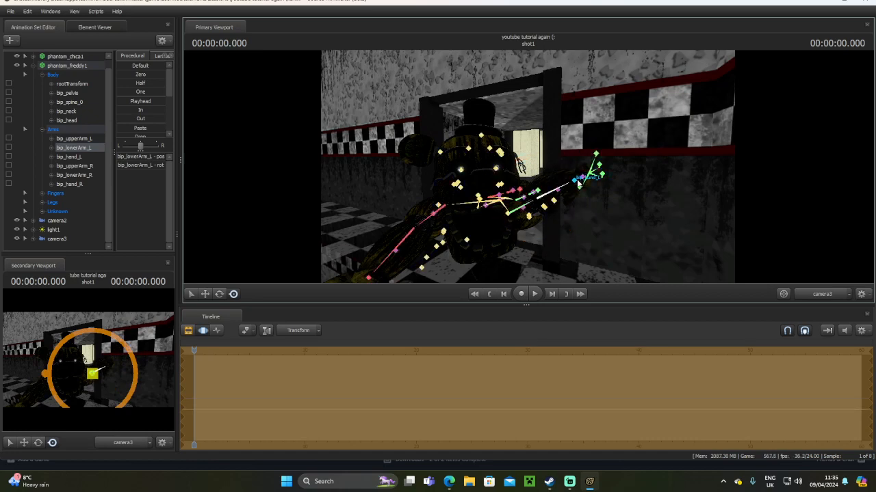
click(578, 182)
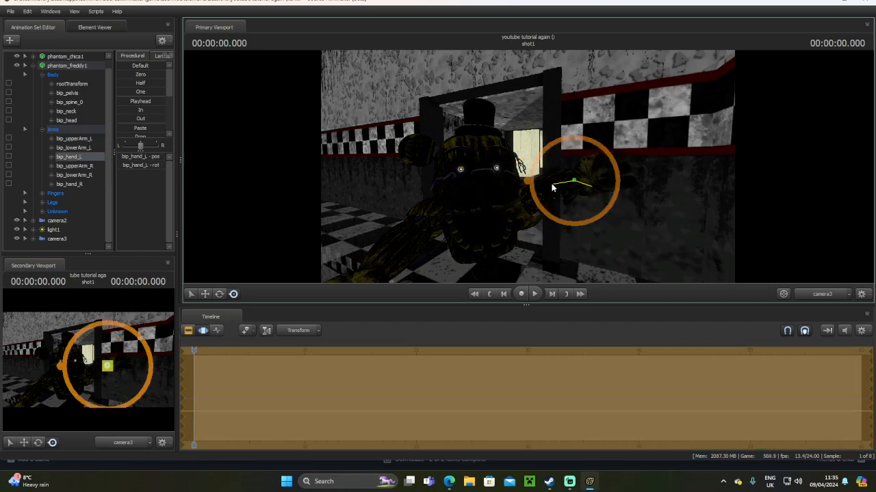
drag(552, 184, 552, 186)
key(ctrl)
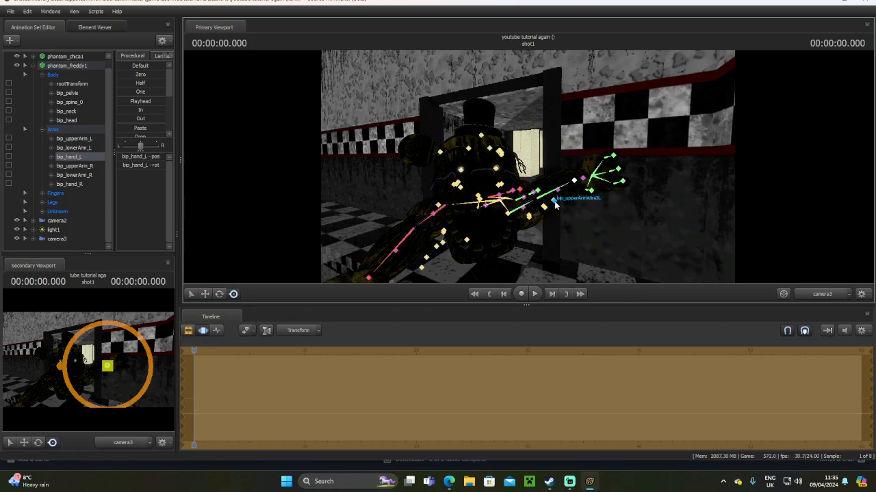
Move and rotate Freddy's bip_neck so his head shifts toward the corridor
click(56, 239)
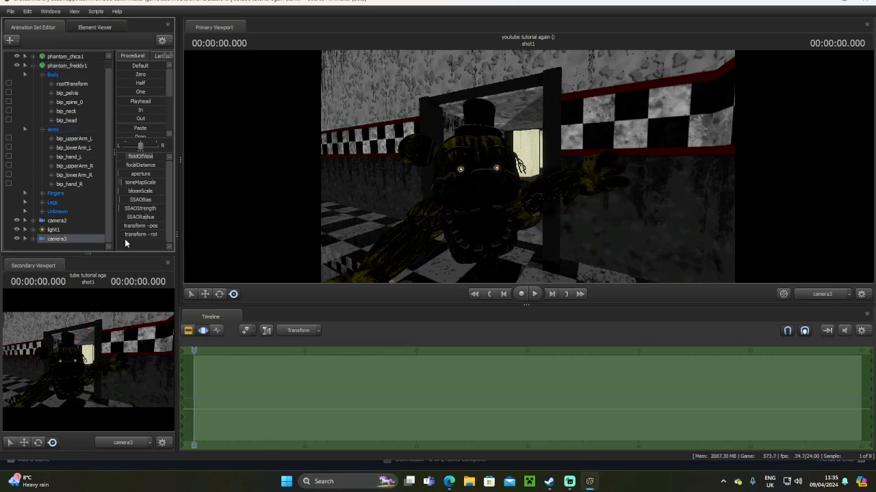
drag(528, 166, 539, 199)
key(w)
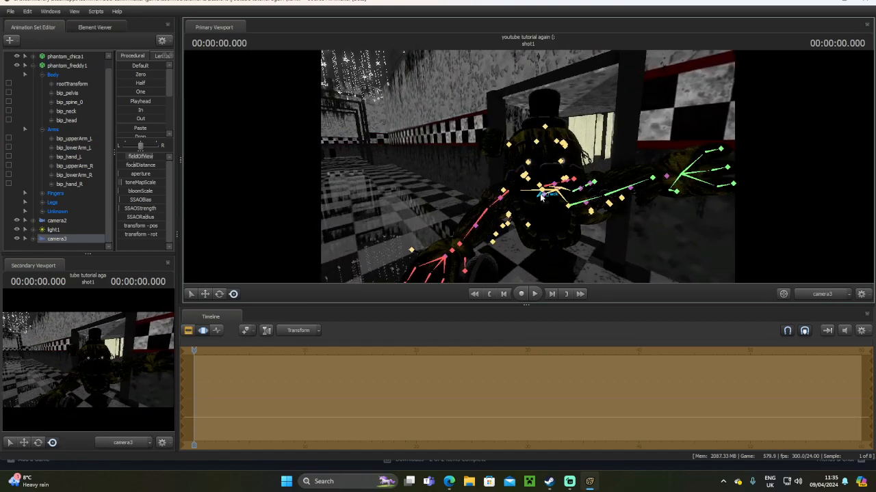
click(540, 195)
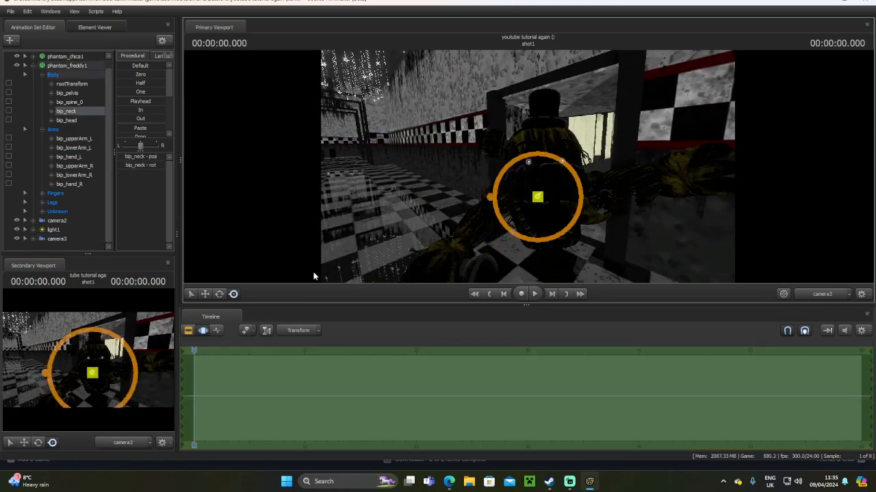
click(205, 294)
drag(573, 205, 476, 221)
click(218, 295)
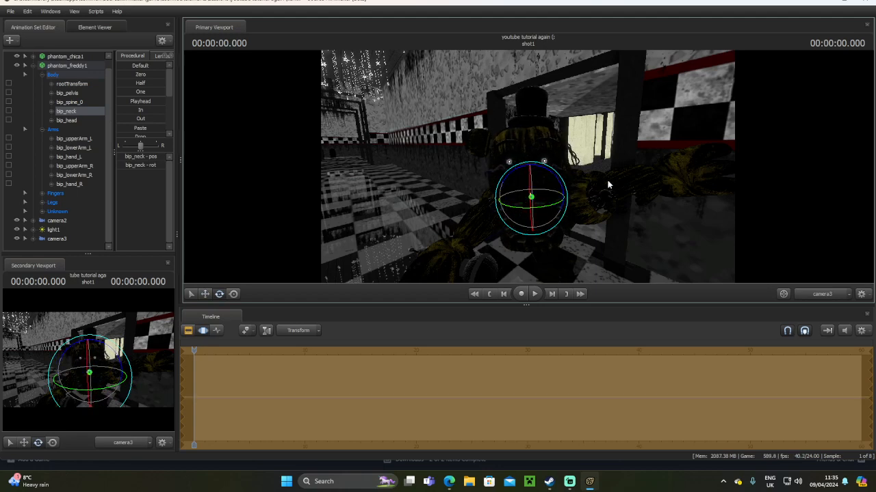
Fly camera3 behind Freddy and adjust the rotation of his hips, bip_hip_R and bip_hip_L
click(57, 238)
drag(270, 198, 270, 198)
click(585, 177)
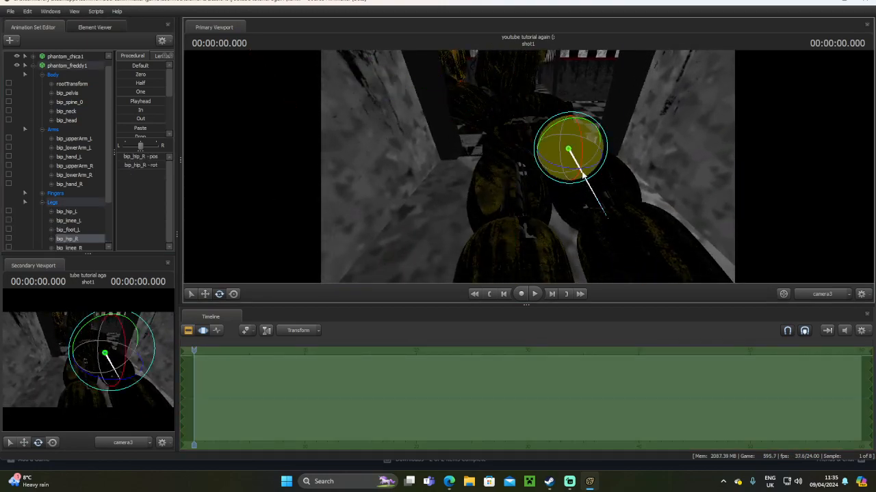
click(524, 177)
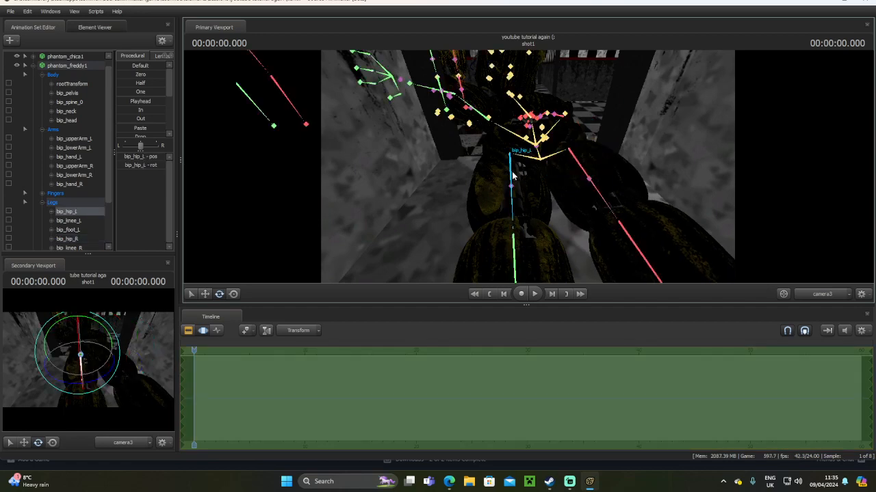
drag(524, 171, 524, 170)
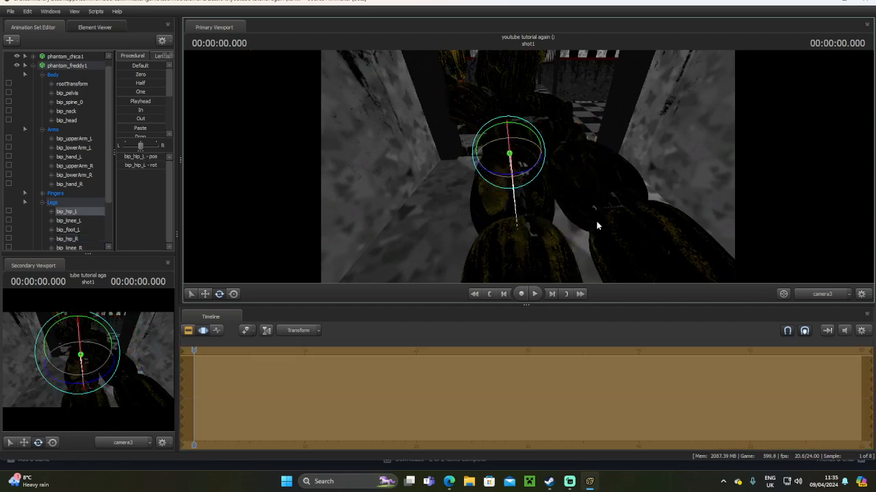
Rotate Freddy's bip_knee_R and bip_knee_L from behind to reposition both lower legs on the doorway floor
scroll(53, 240, down, 3)
click(55, 239)
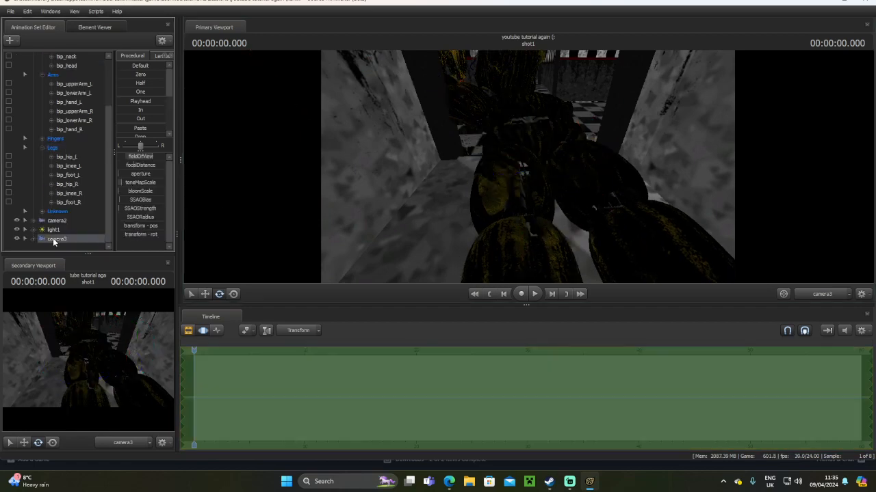
drag(527, 166, 552, 155)
ctrl+click(549, 176)
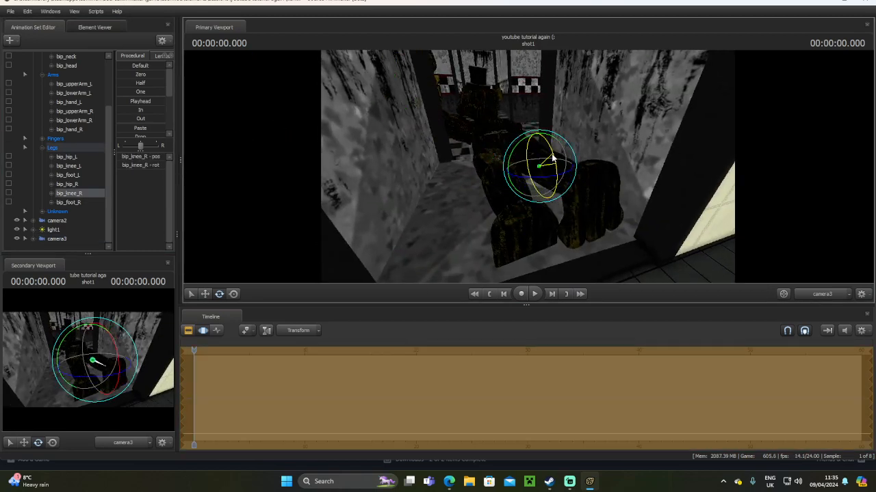
key(ctrl)
ctrl+click(503, 179)
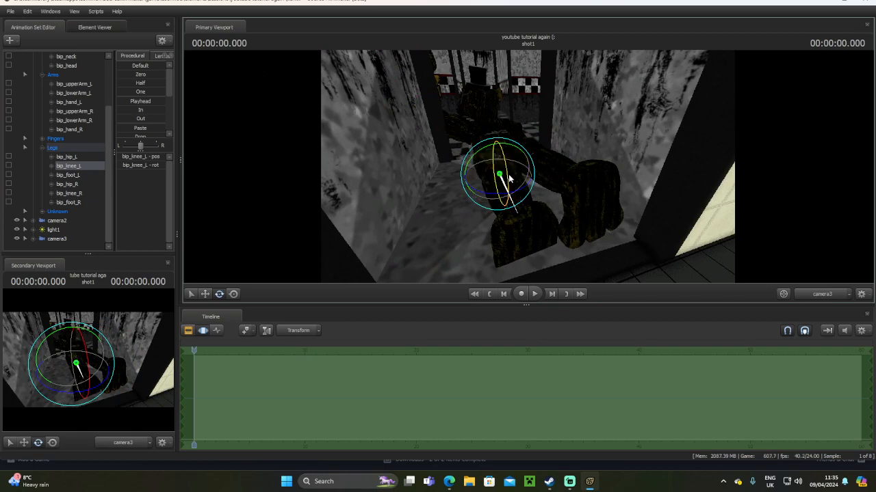
mouse_move(505, 172)
mouse_down()
mouse_move(508, 164)
mouse_move(502, 183)
mouse_up()
key(ctrl)
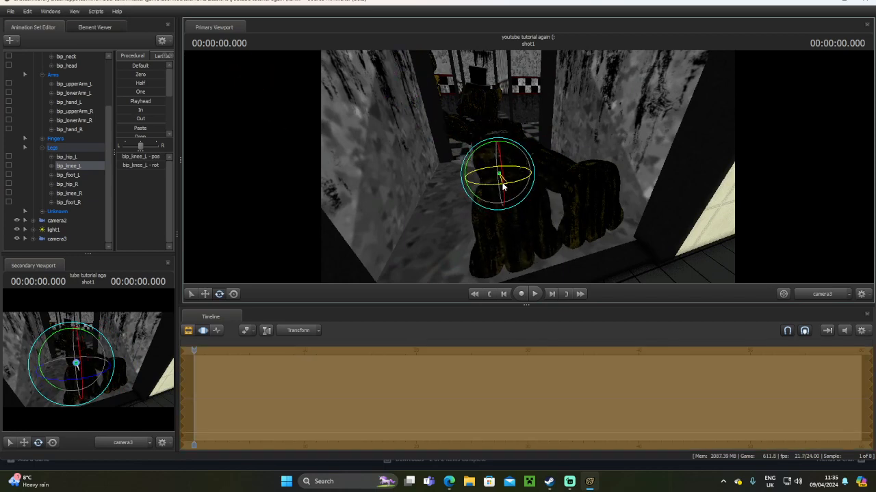
Rotate Freddy's bip_knee_R again to swing the right lower leg outward, away from the left leg
key(ctrl)
click(554, 172)
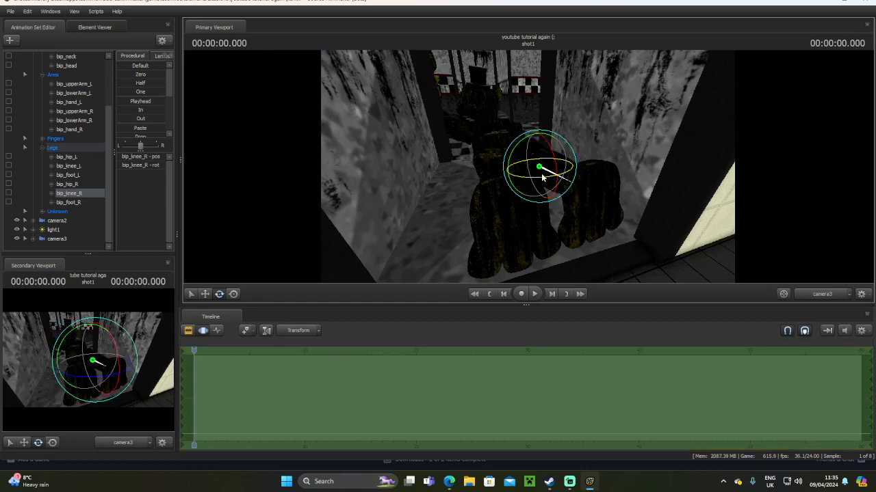
drag(541, 177, 552, 177)
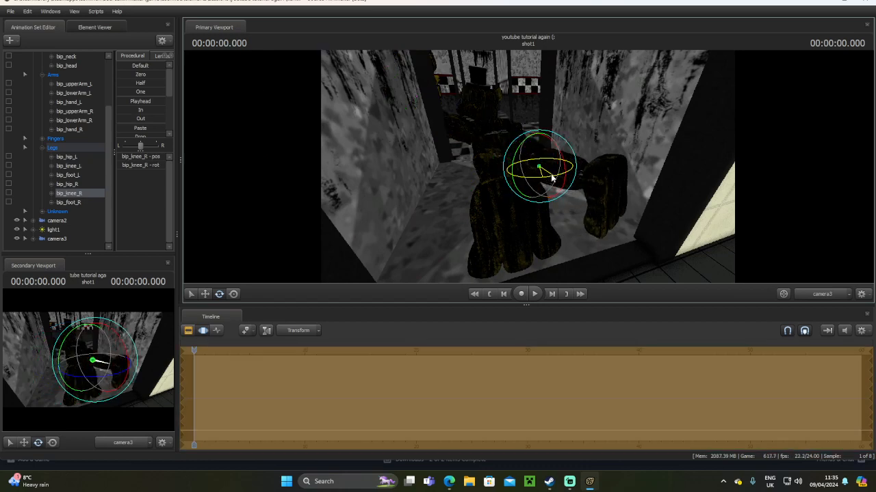
Show the shot through camera2 and move Chica's bip_pelvis slightly sideways, closer behind the doorway frame
key(ctrl)
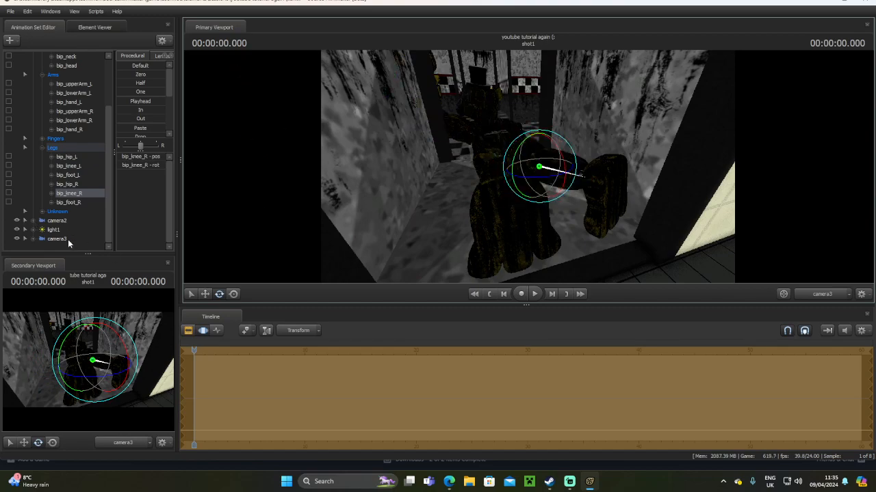
click(56, 239)
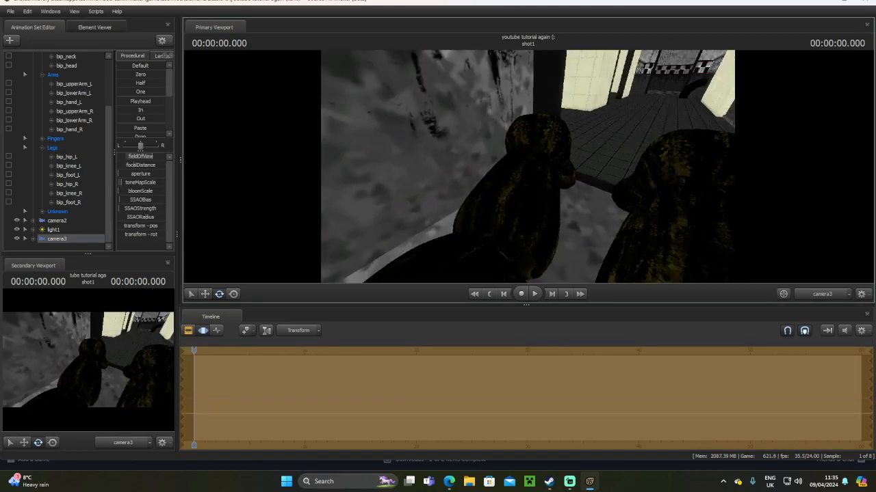
drag(528, 167, 301, 202)
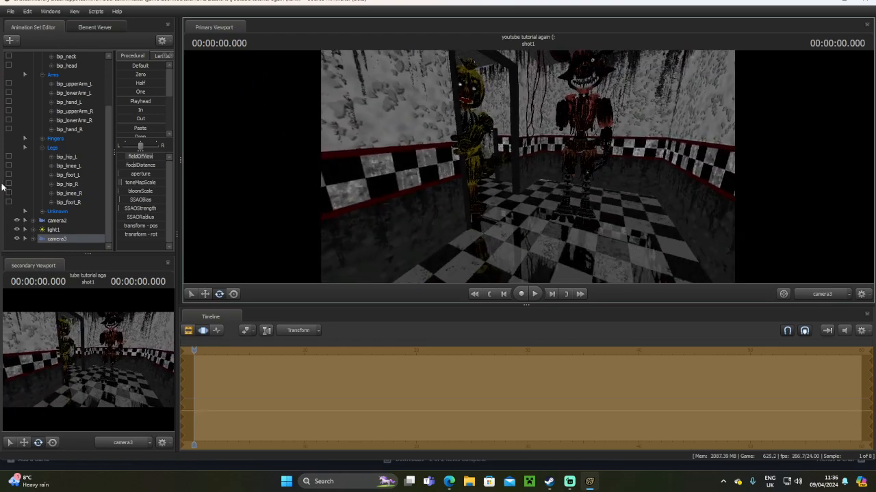
click(57, 222)
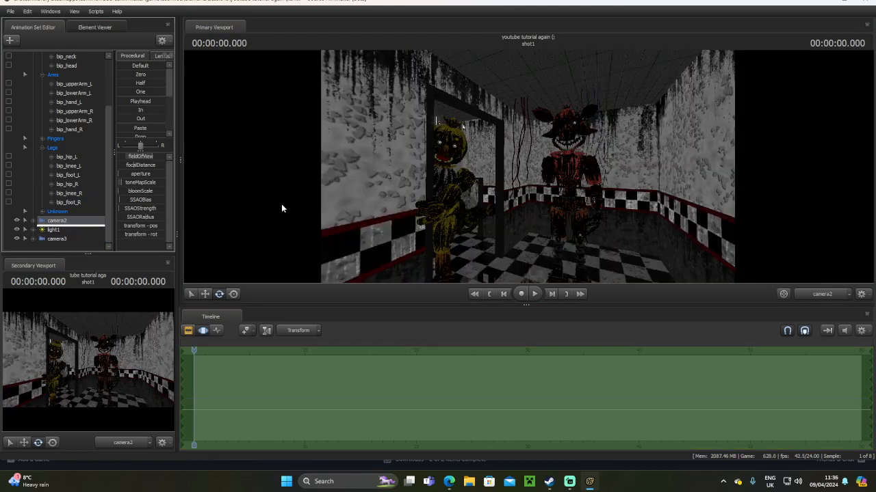
key(ctrl)
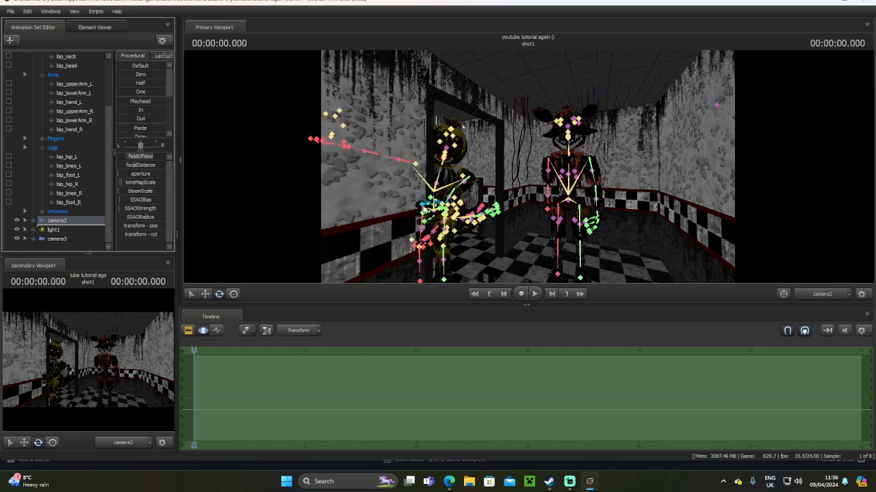
ctrl+click(432, 212)
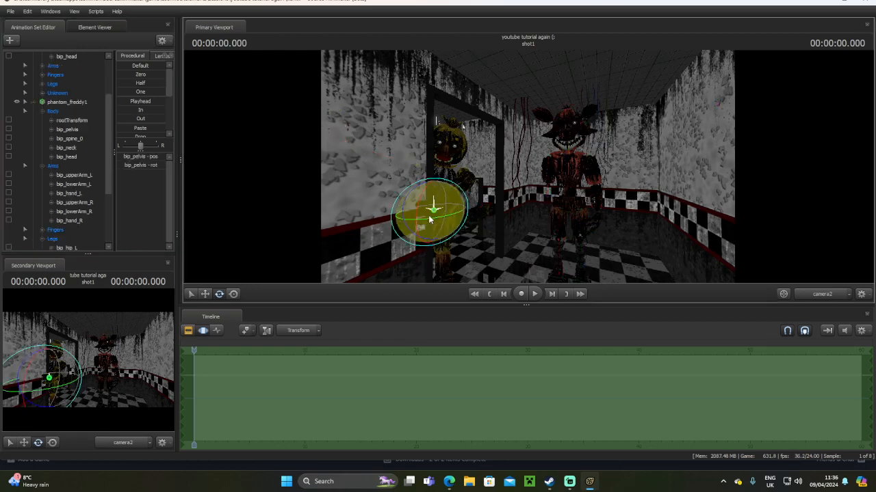
click(205, 295)
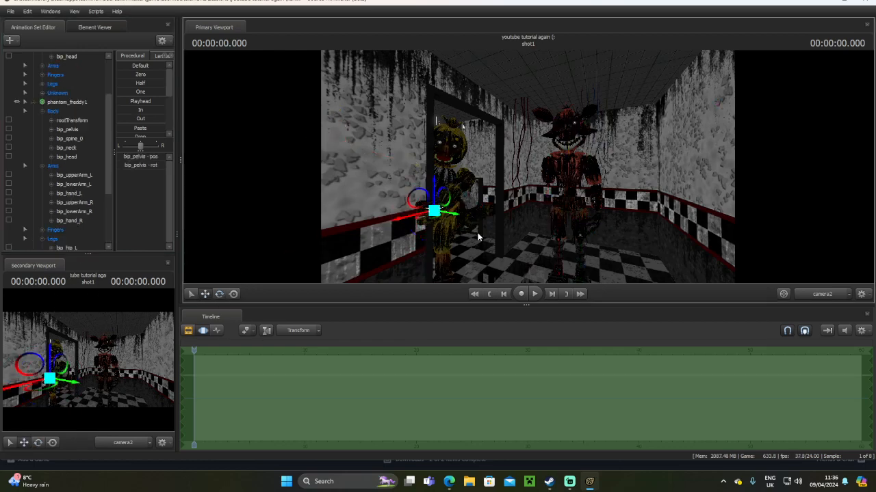
drag(453, 216, 449, 216)
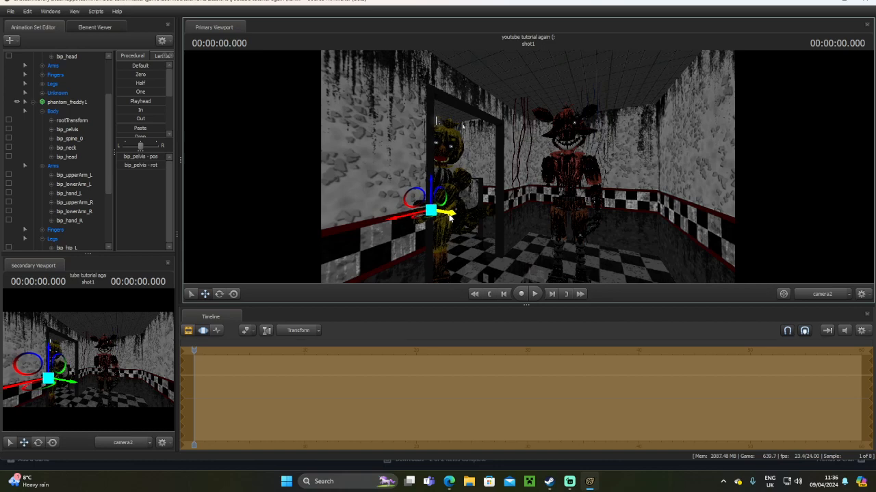
Rotate Chica's bip_lowerArm_L to adjust the angle of her left forearm in front of her body
key(ctrl)
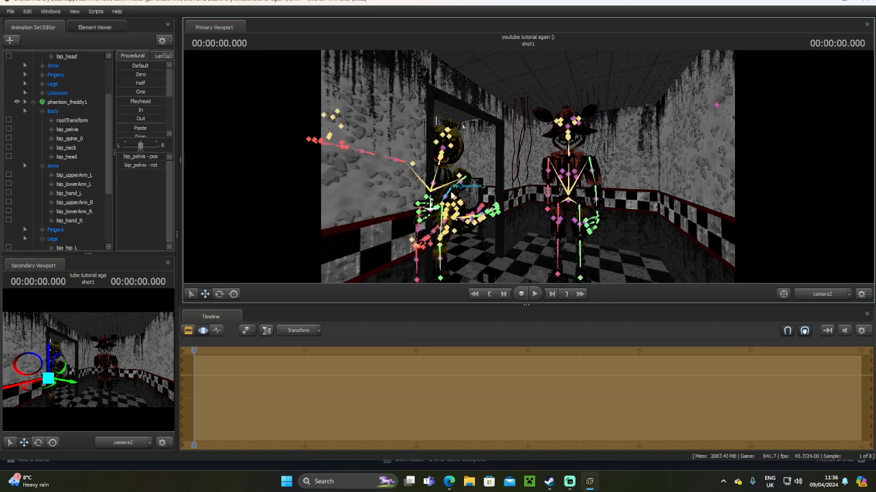
ctrl+click(451, 196)
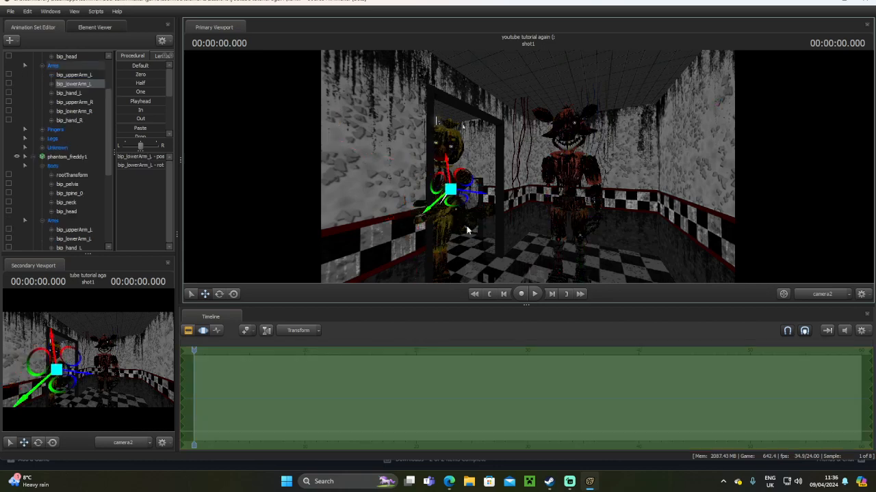
click(233, 294)
drag(435, 202, 453, 211)
key(ctrl)
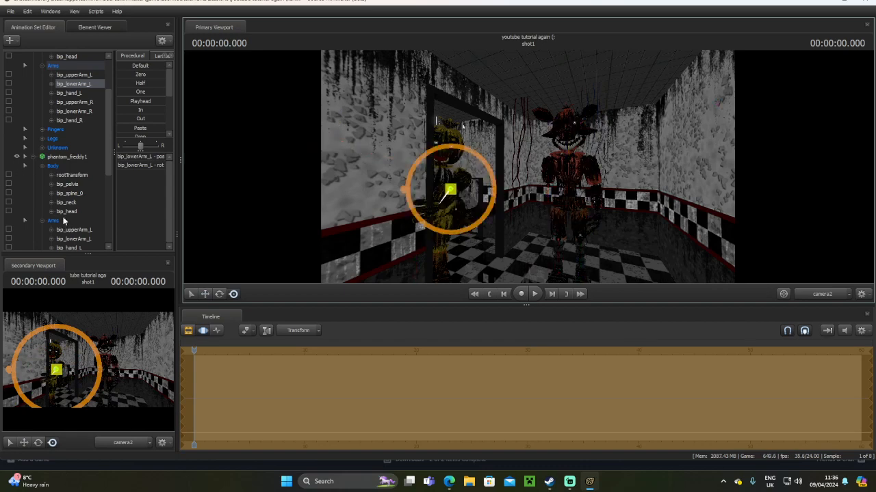
Fly camera3 close to Chica and rotate her left hand so the fingers angle downward
scroll(63, 221, down, 5)
drag(61, 248, 554, 170)
key(w)
key(ctrl)
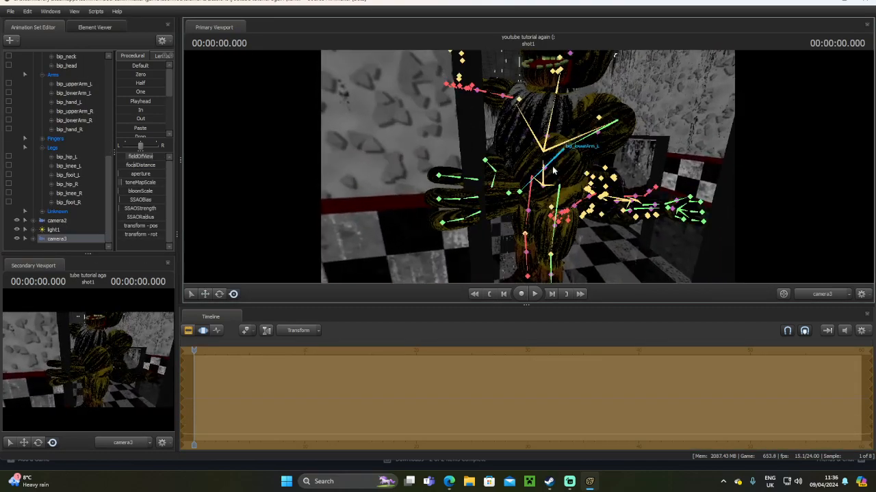
ctrl+click(518, 194)
drag(519, 194, 515, 212)
Rotate the index, middle and pinky finger joints of Chica's left hand to bend the fingers
key(ctrl)
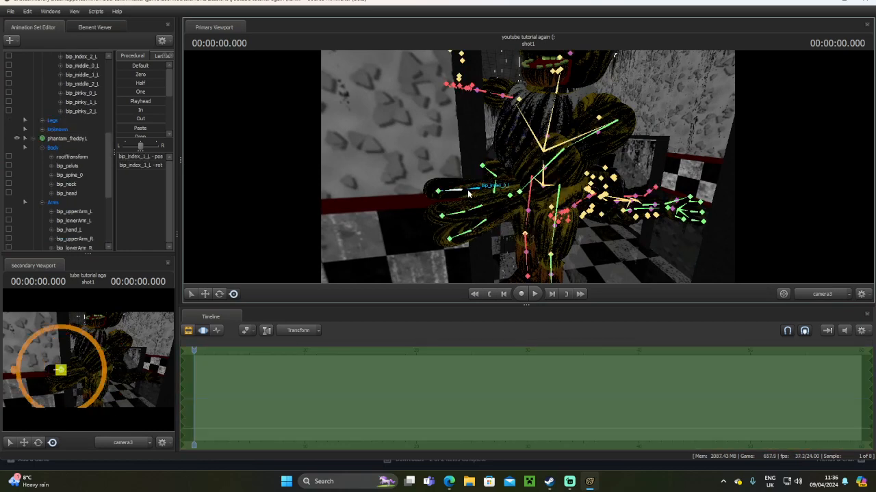
ctrl+click(460, 193)
drag(461, 193, 452, 239)
ctrl+click(464, 212)
ctrl+click(467, 231)
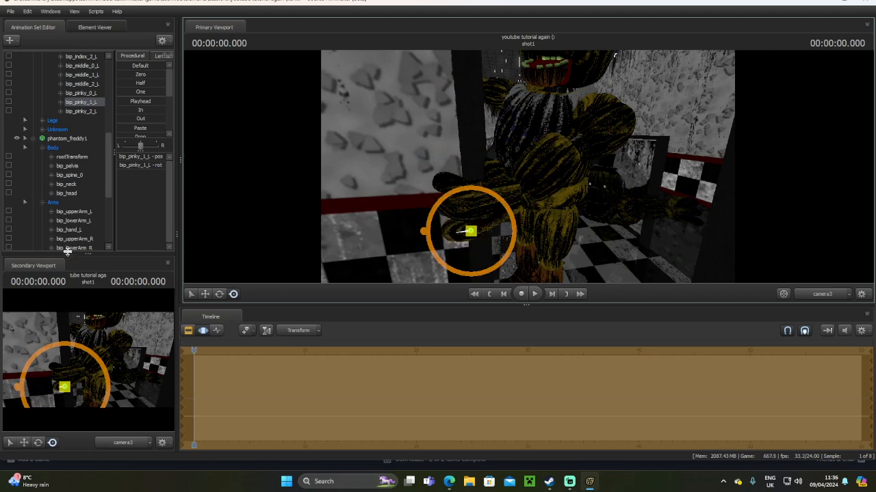
Collapse the phantom_freddy1 controls and Chica's Fingers group in the animation set list
click(35, 138)
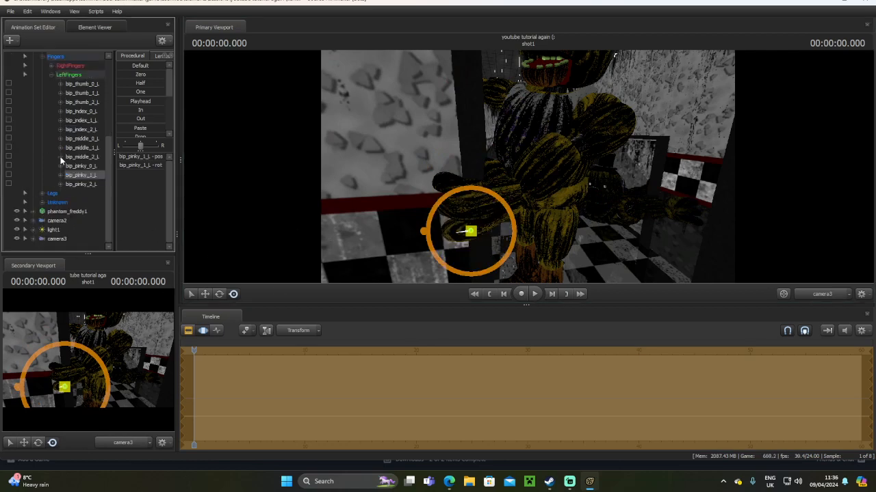
click(56, 239)
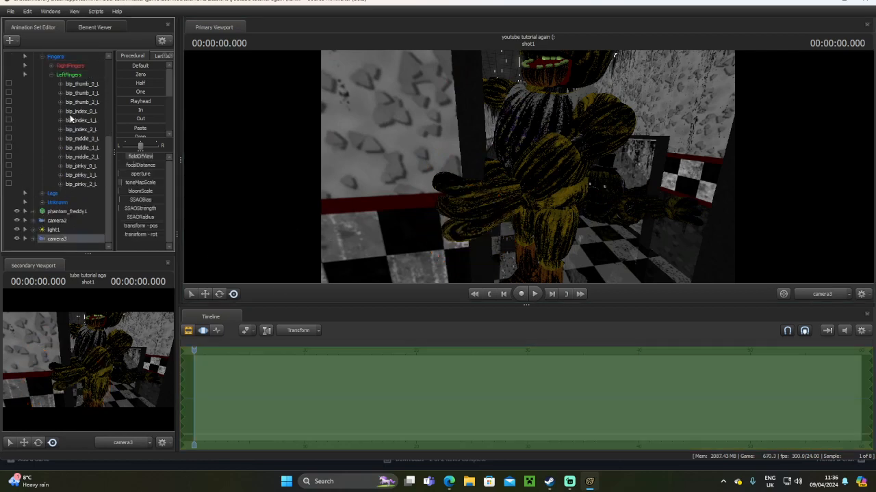
click(59, 66)
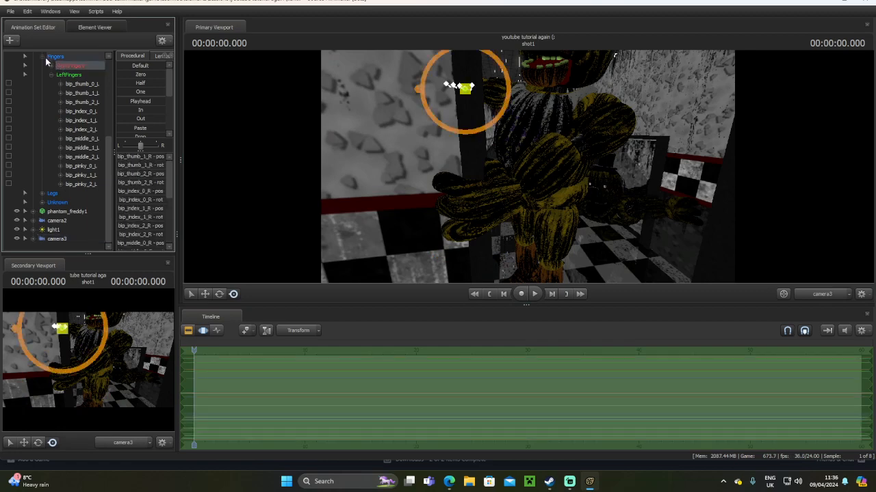
click(42, 58)
Check the shot through camera2, fly camera3 around to face Freddy and rotate his bip_neck
click(46, 239)
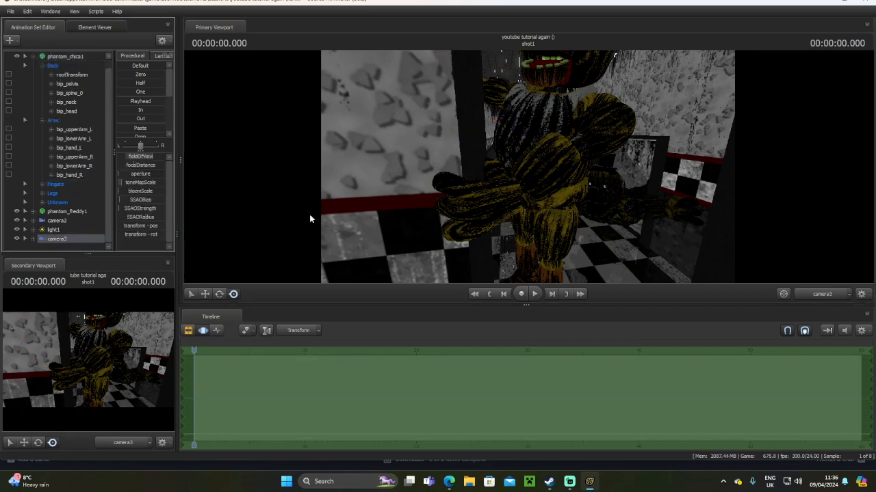
drag(411, 199, 366, 57)
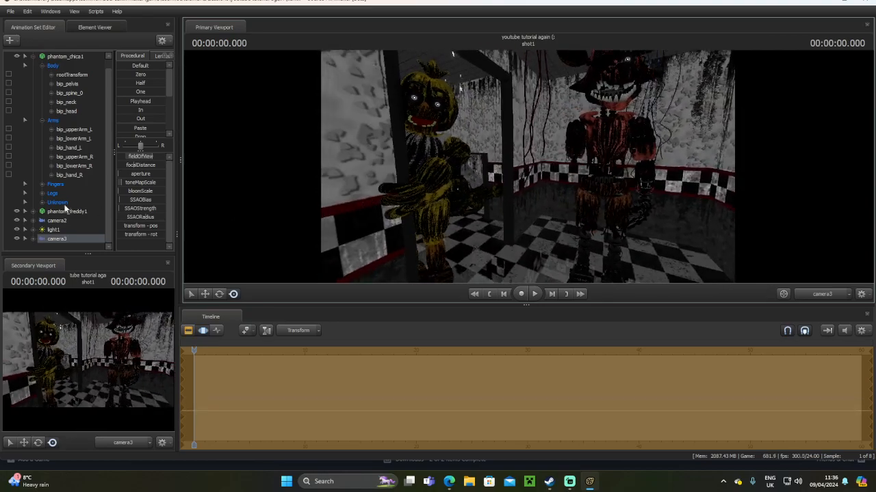
click(58, 228)
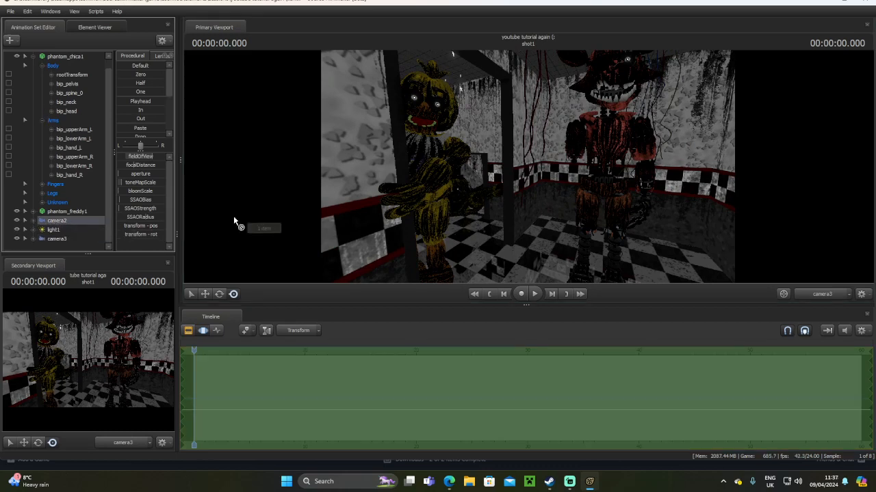
drag(233, 223, 240, 222)
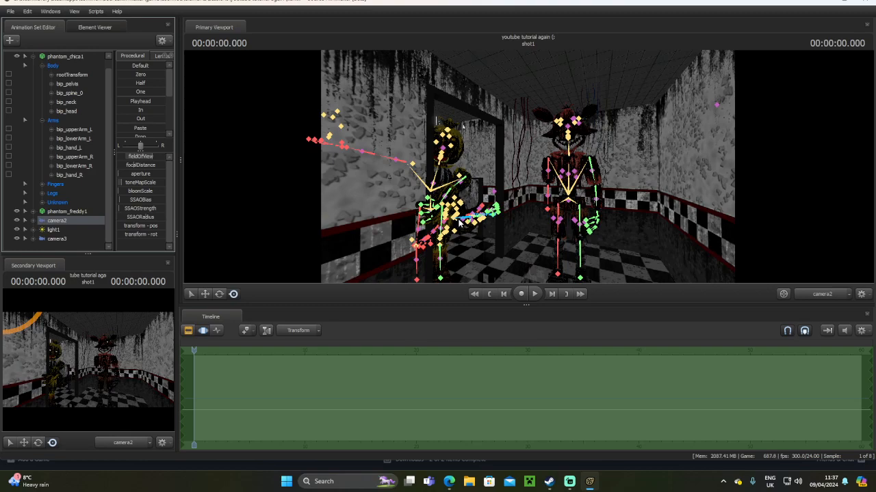
drag(57, 238, 274, 239)
drag(609, 151, 568, 174)
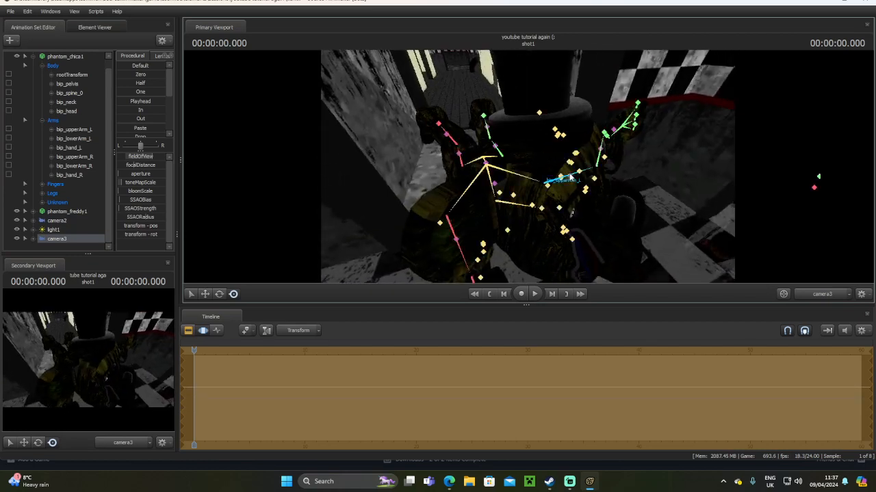
click(504, 201)
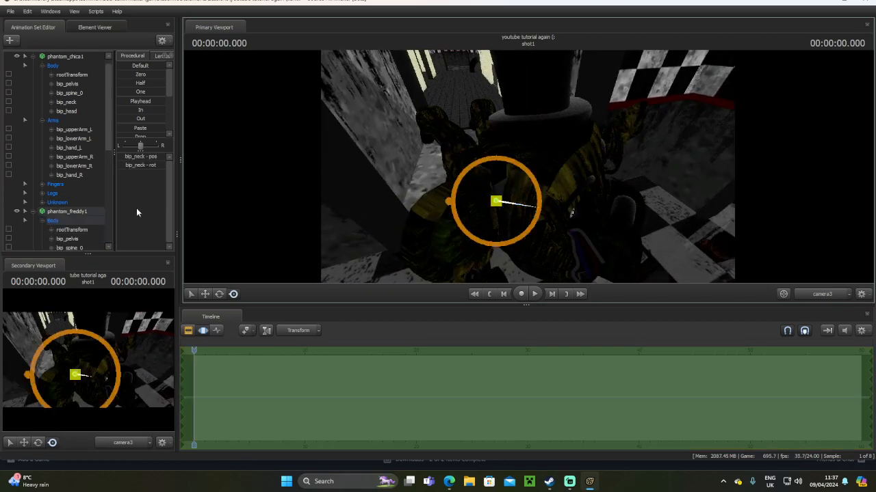
scroll(63, 225, down, 7)
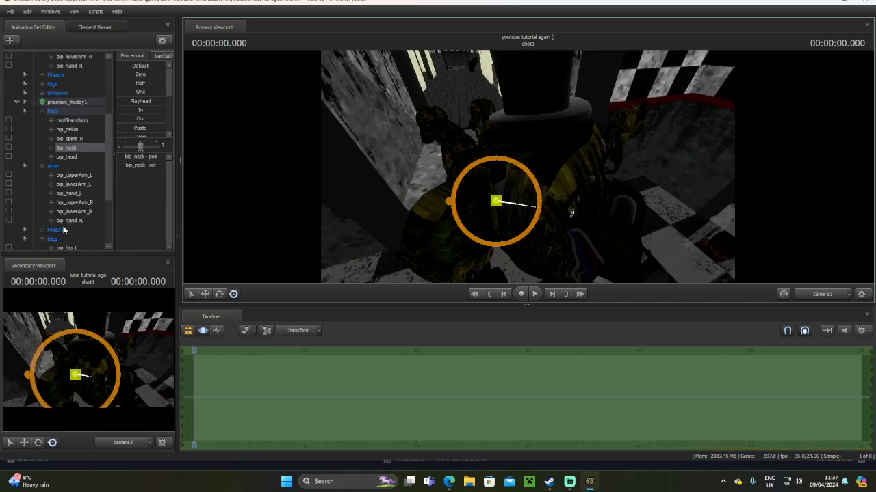
click(58, 248)
drag(439, 209, 524, 197)
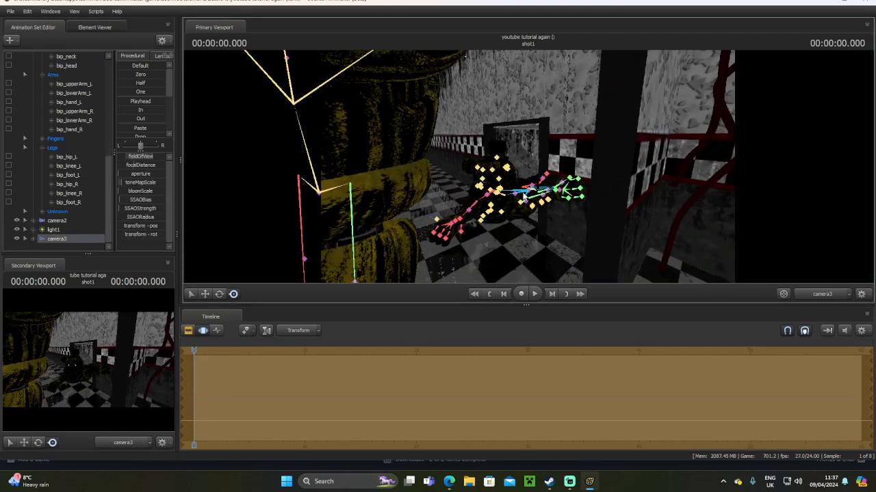
click(500, 198)
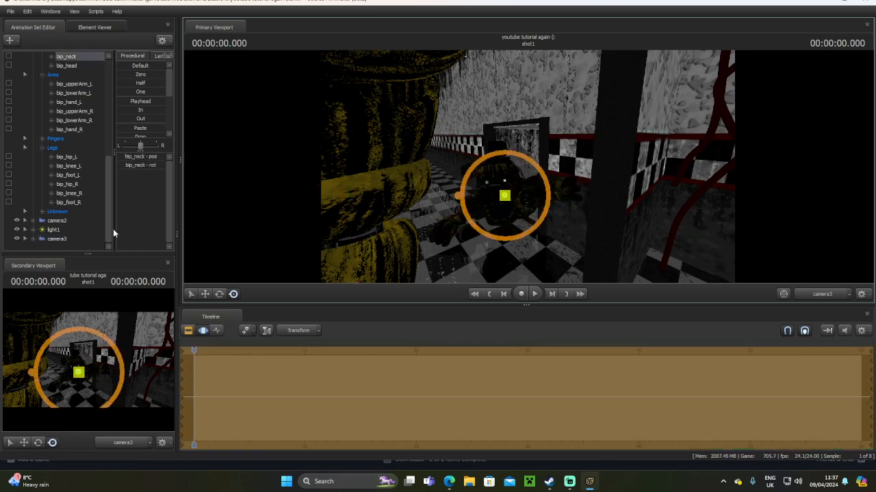
Return to the camera2 view and rotate Foxy's spine so his upper body and head tilt sideways
click(52, 220)
drag(53, 220, 349, 212)
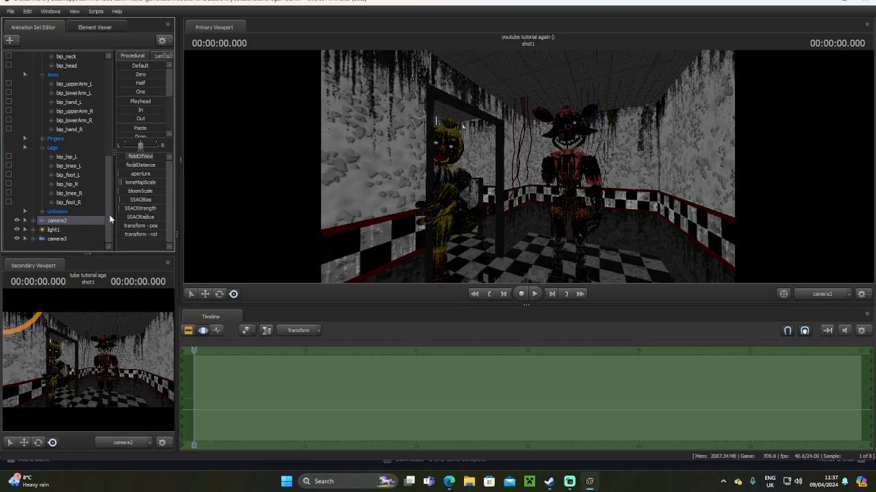
key(ctrl)
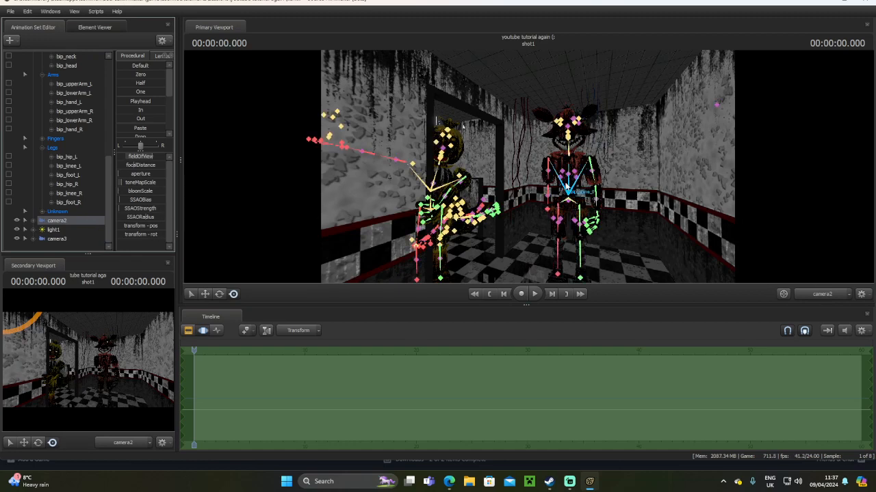
ctrl+click(565, 184)
drag(552, 168, 550, 178)
drag(563, 209, 609, 175)
Rotate Foxy's bip_upperArm_L, bip_lowerArm_L and bip_upperArm_R, bending the left arm out beside his body
key(ctrl)
ctrl+click(586, 168)
key(ctrl)
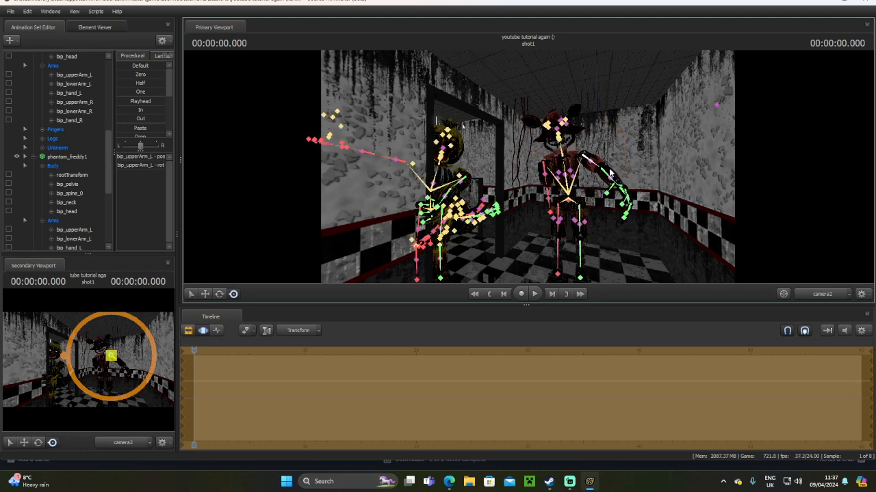
ctrl+click(607, 175)
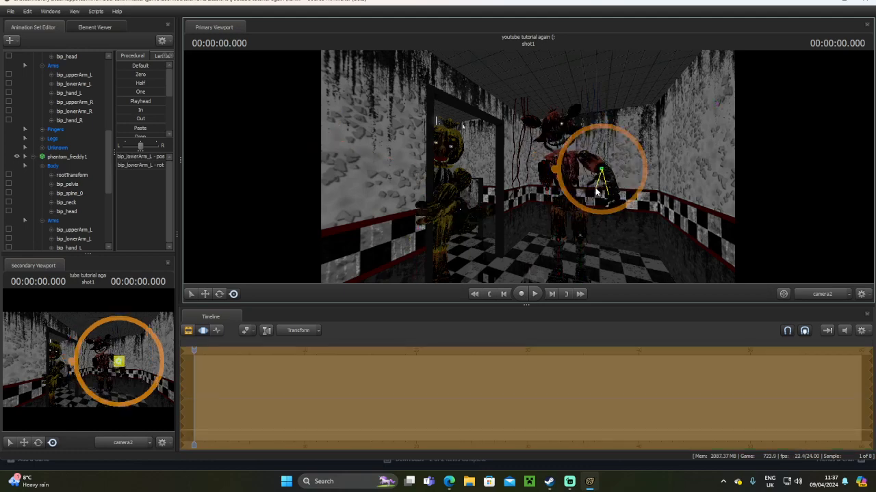
key(ctrl)
ctrl+click(545, 171)
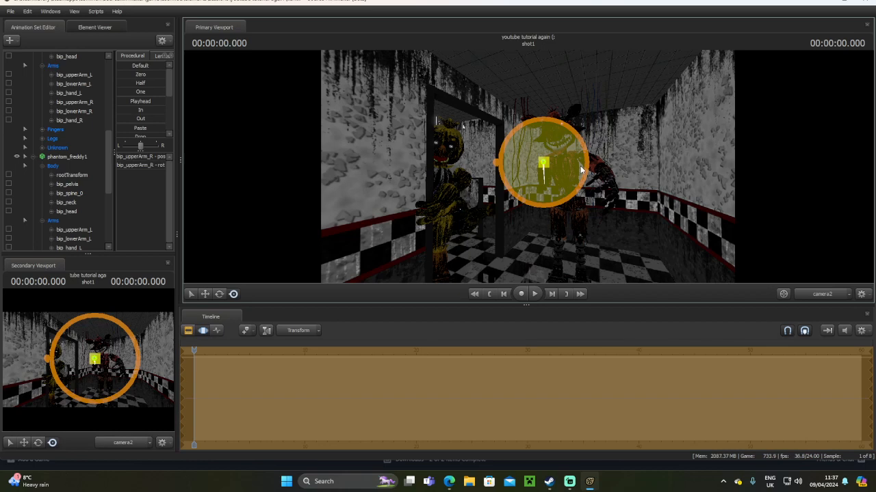
Select Foxy's hip bones, then rotate bip_hip_L and bip_knee_L so his left leg angles outward
key(ctrl)
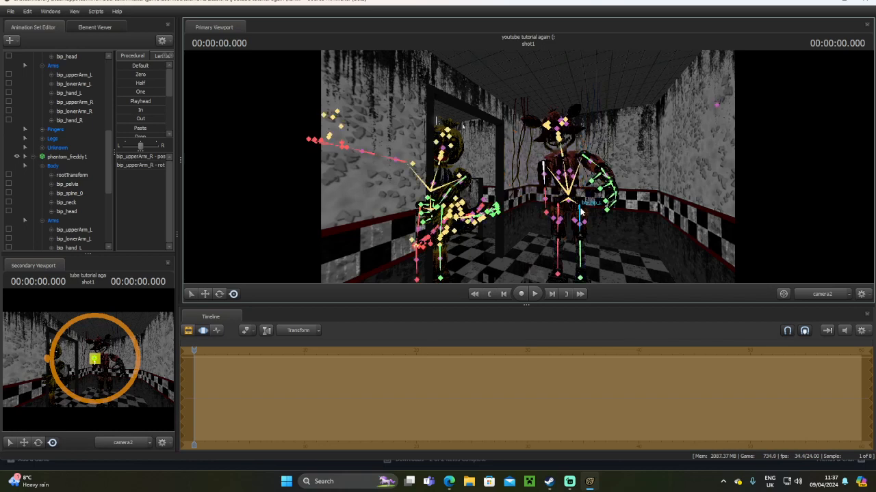
click(557, 232)
key(ctrl)
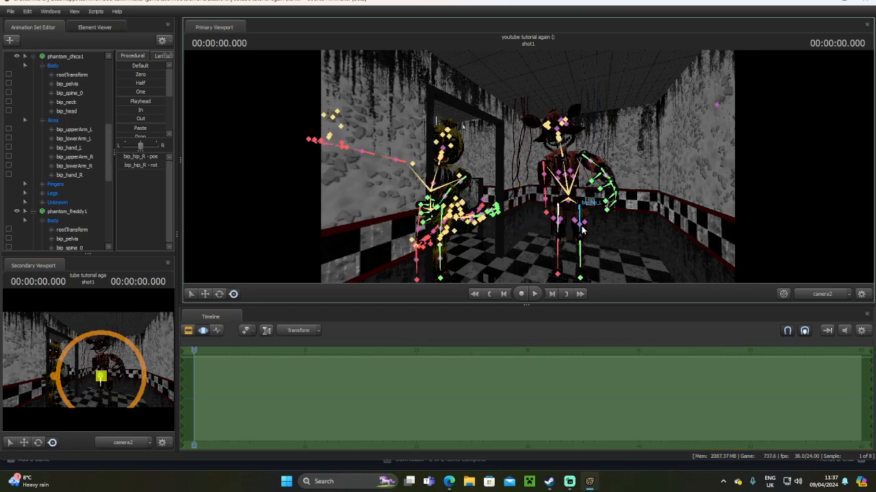
click(580, 209)
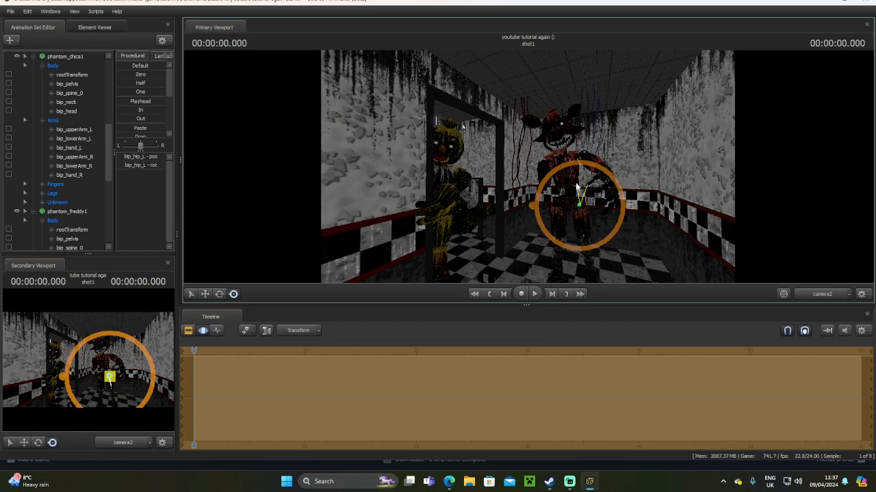
key(ctrl)
click(587, 253)
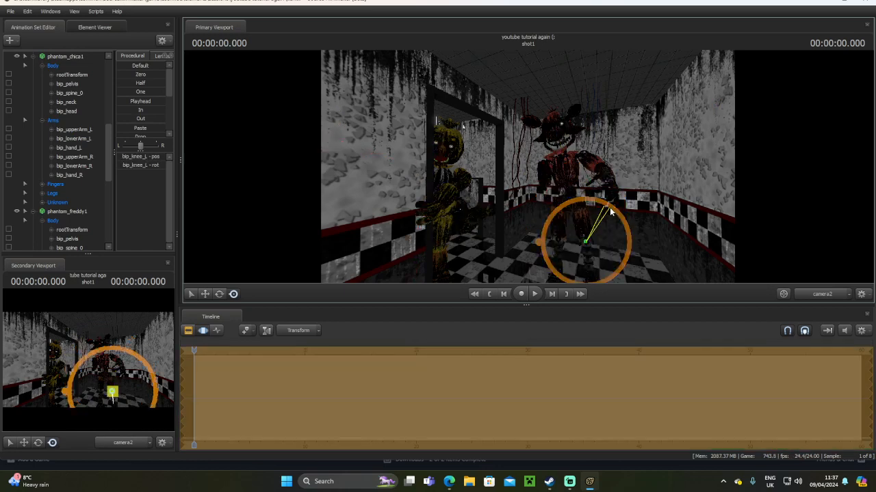
drag(609, 213, 608, 215)
drag(597, 267, 582, 251)
key(ctrl)
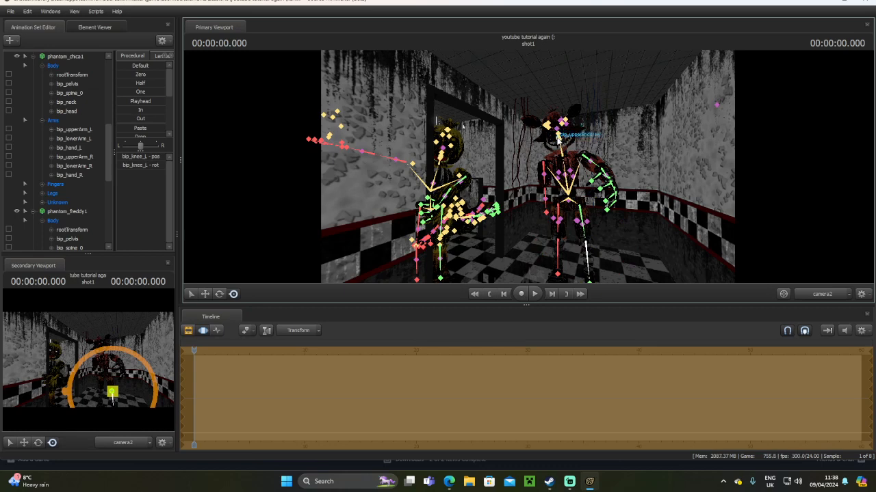
Rotate Foxy's bip_jaw to adjust how far his mouth opens
click(559, 139)
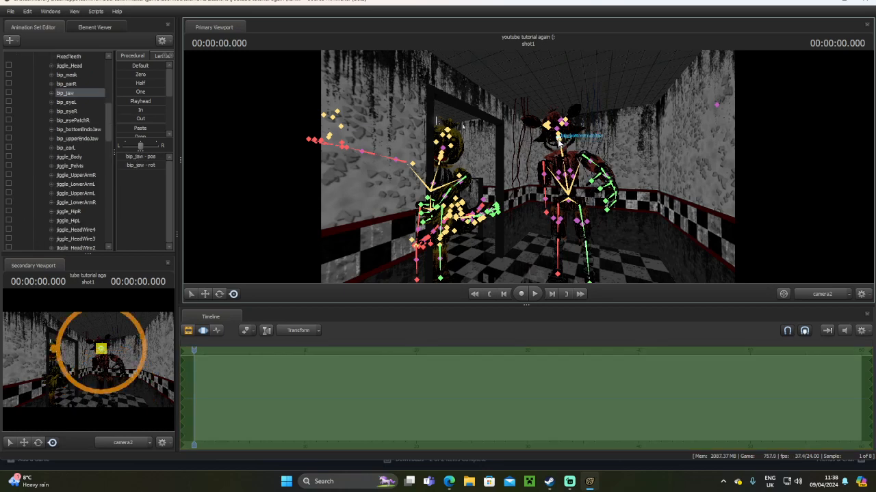
drag(559, 156, 560, 158)
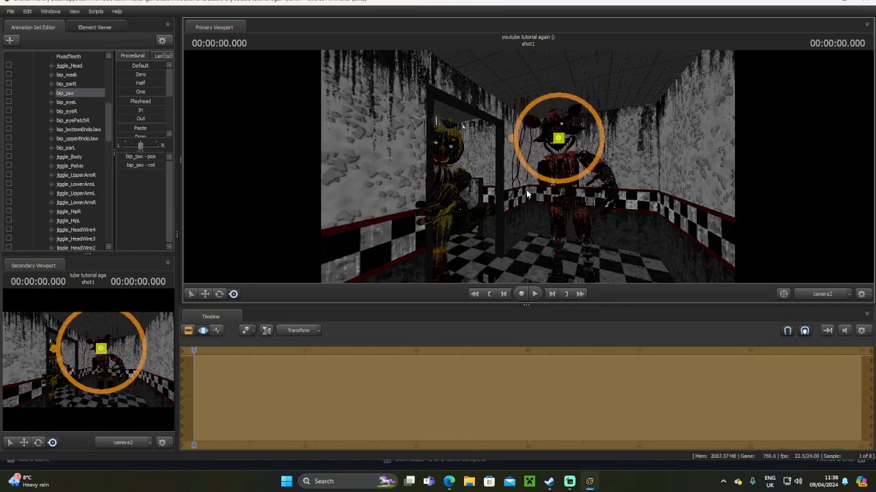
key(ctrl)
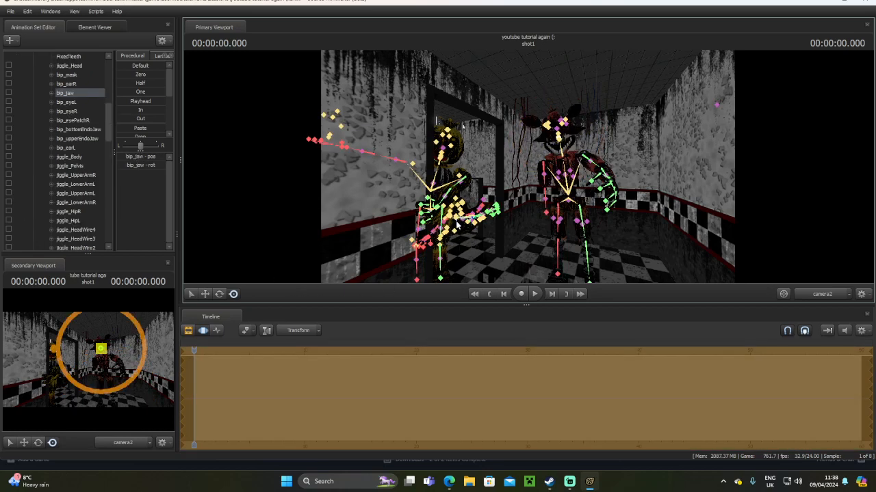
Collapse the phantom_foxy1 and phantom_chica1 controls and rotate phantom_freddy1's bip_jaw from the Unknown group
scroll(67, 94, up, 8)
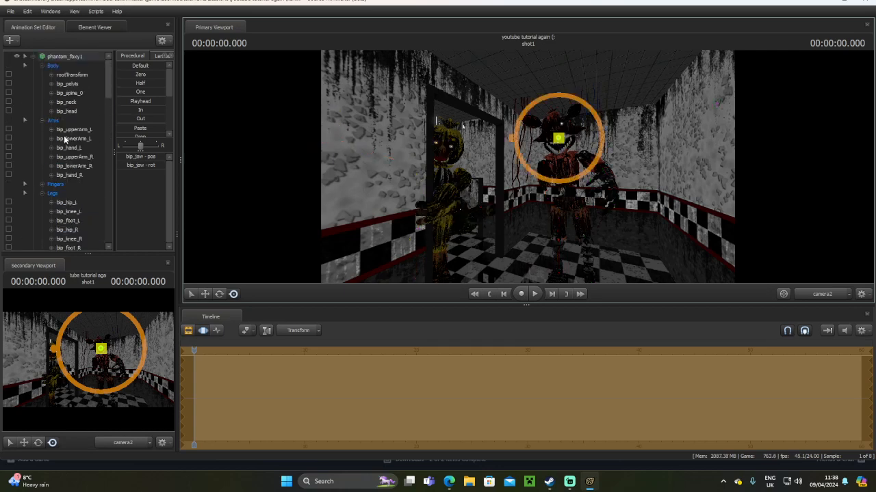
click(34, 58)
click(33, 66)
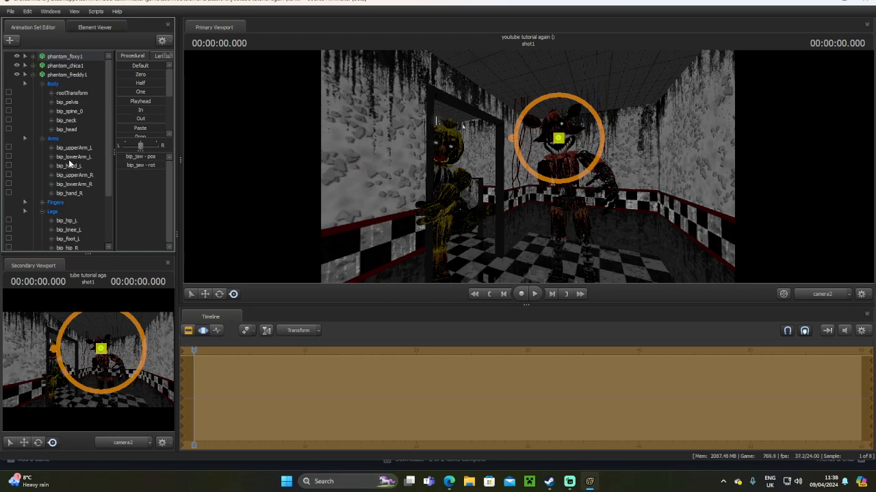
scroll(72, 176, down, 3)
click(39, 213)
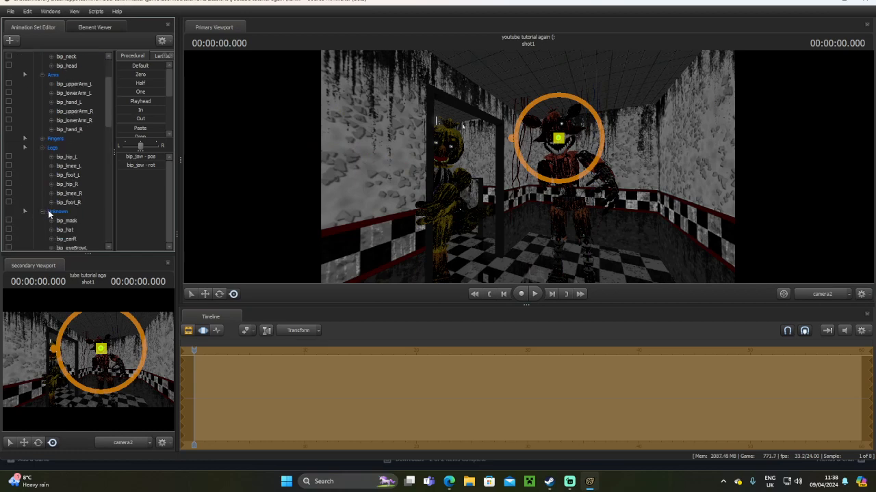
scroll(51, 208, down, 3)
click(68, 221)
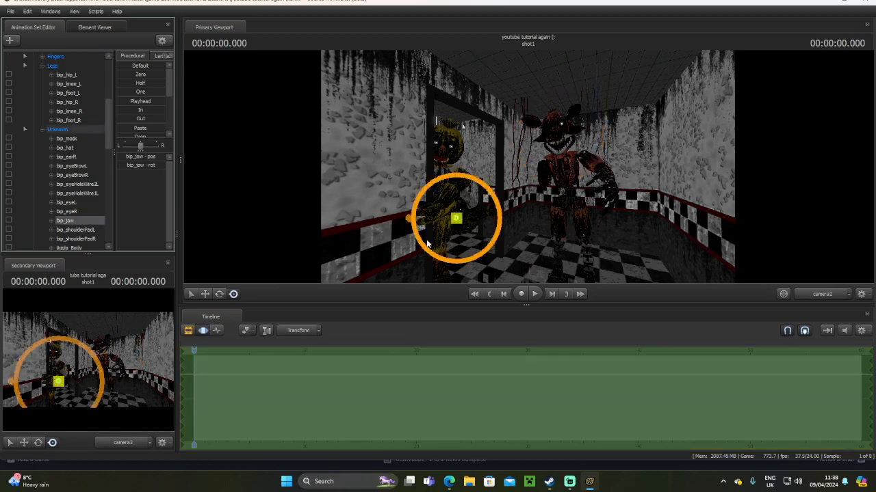
drag(453, 234, 457, 228)
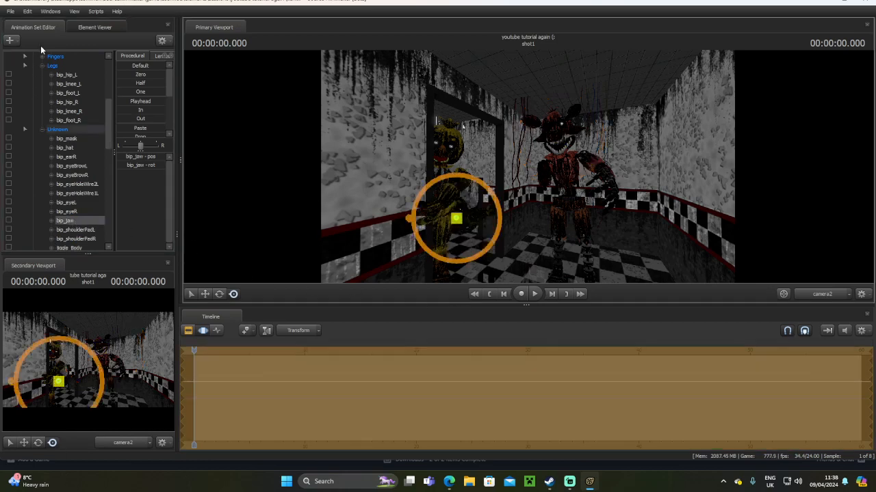
Collapse the phantom_freddy1 controls and view the scene with lighting enabled through camera3 and camera2
right_click(413, 131)
click(441, 167)
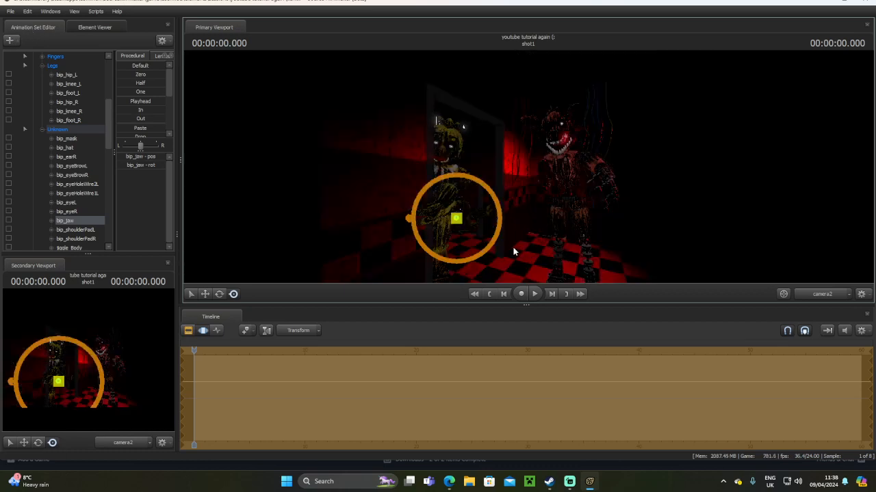
scroll(57, 182, down, 10)
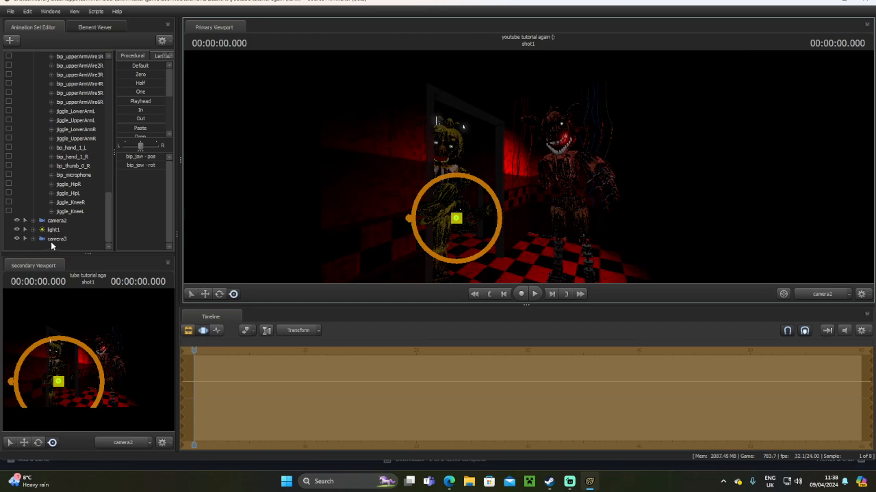
scroll(47, 164, up, 10)
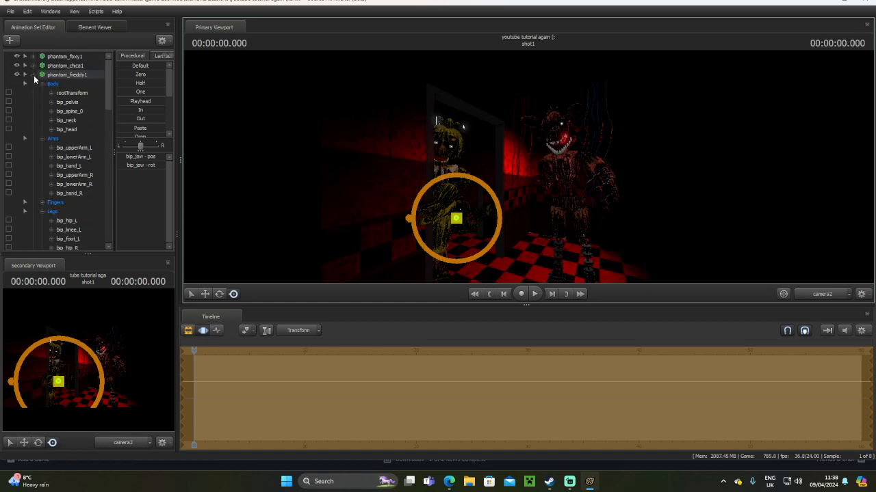
click(34, 75)
click(43, 101)
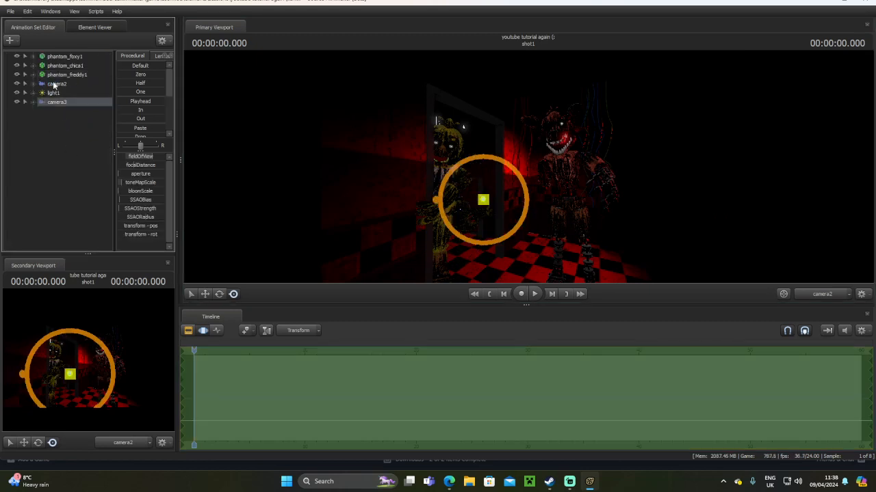
drag(63, 101, 285, 139)
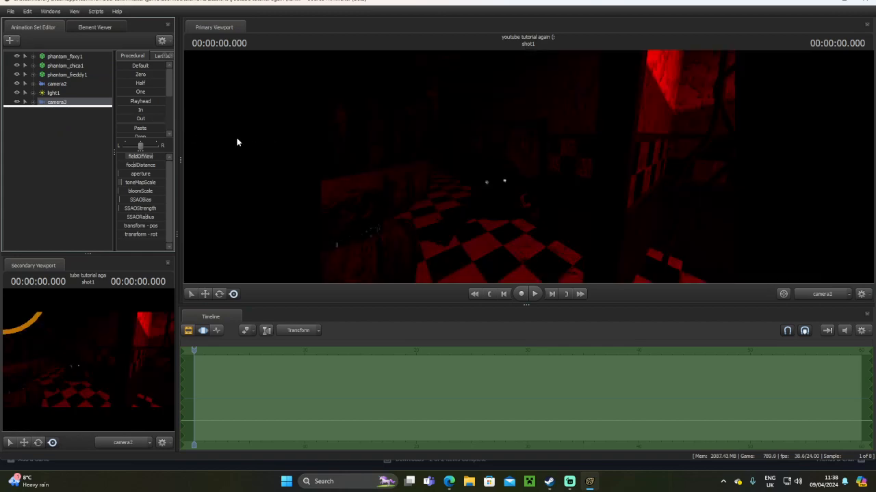
drag(59, 84, 318, 144)
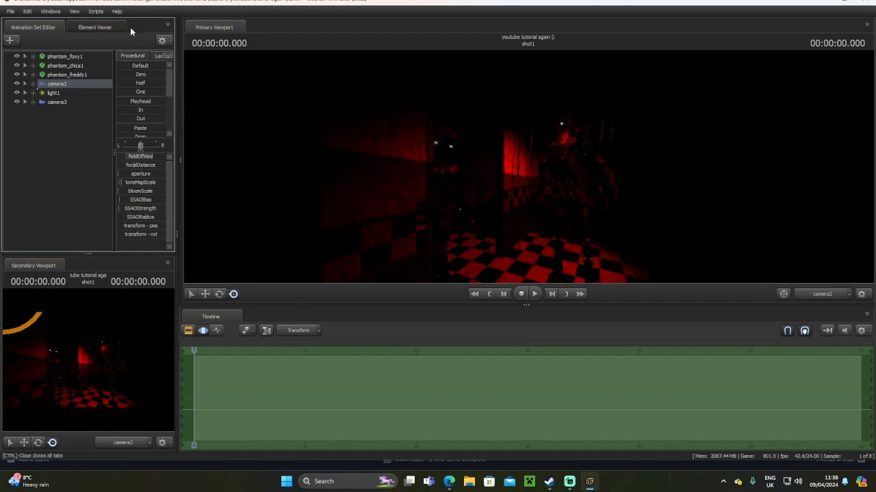
Open camera2's curves in the Graph Editor, disable lighting and fly camera2 to look down the hallway at time 0
click(218, 332)
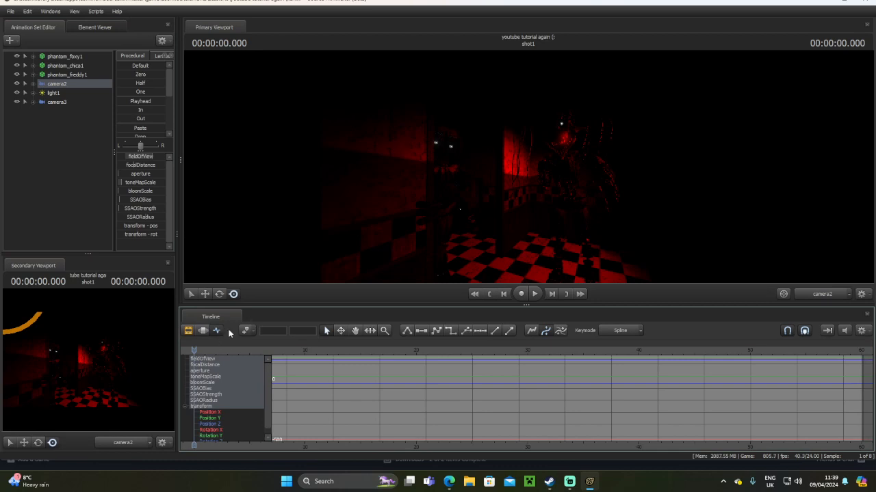
mouse_move(443, 234)
mouse_down()
mouse_move(489, 239)
mouse_move(315, 233)
mouse_move(370, 234)
mouse_up()
right_click(508, 137)
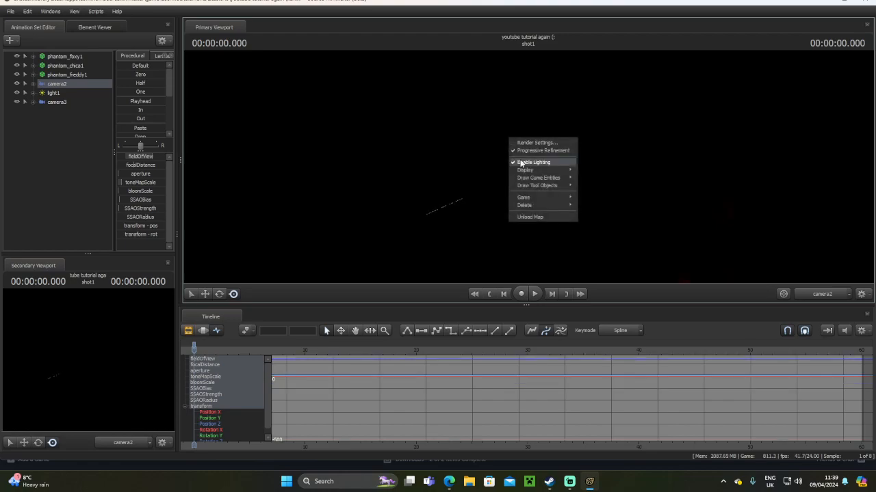
click(523, 164)
key(w)
drag(523, 164, 626, 200)
key(s)
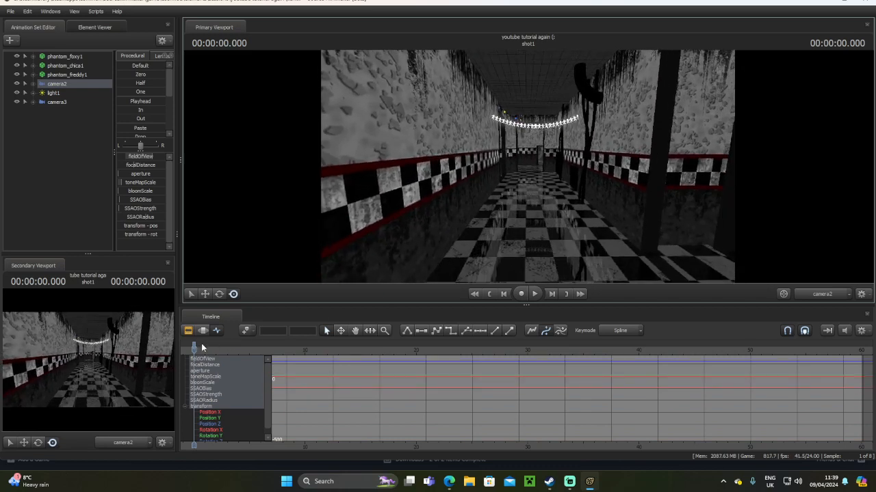
At 1.833 s fly camera2 forward to face the room's far wall, and shift that keyframe to frame 93
drag(201, 344, 214, 346)
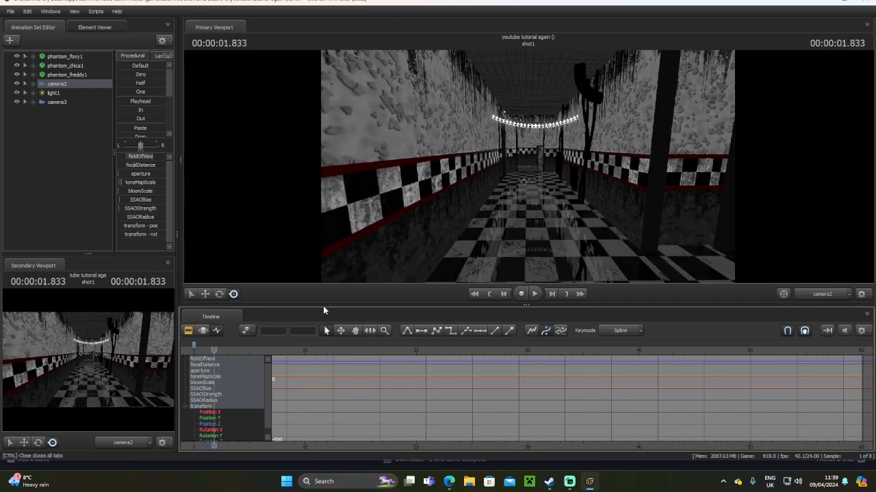
key(w)
drag(449, 167, 543, 157)
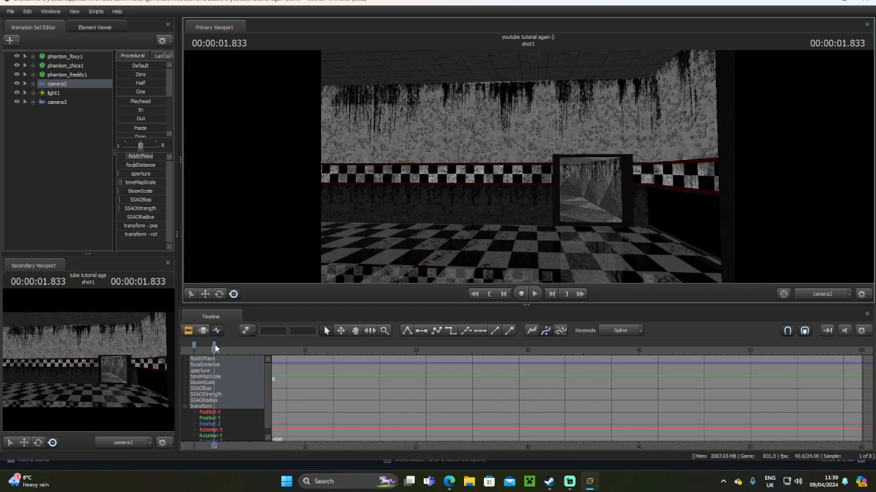
drag(215, 345, 236, 345)
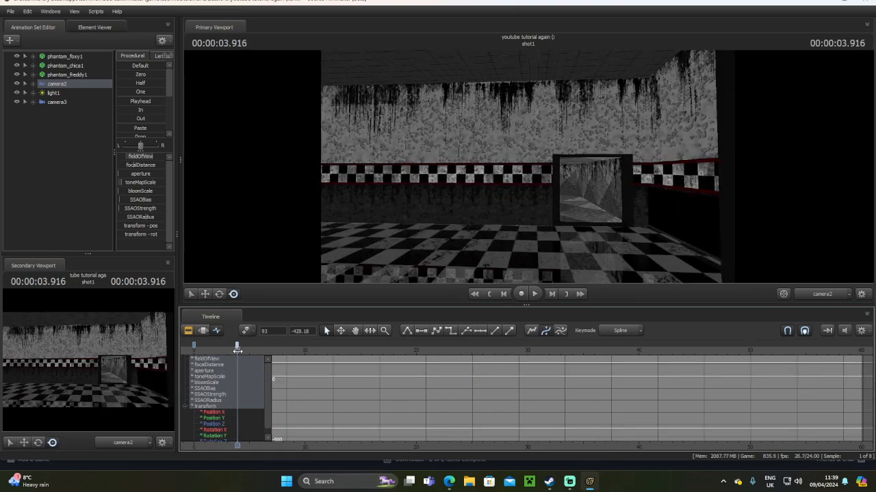
Keyframe camera2 turning toward Foxy at 5.041 s and turning further at 5.416 s
drag(237, 350, 250, 354)
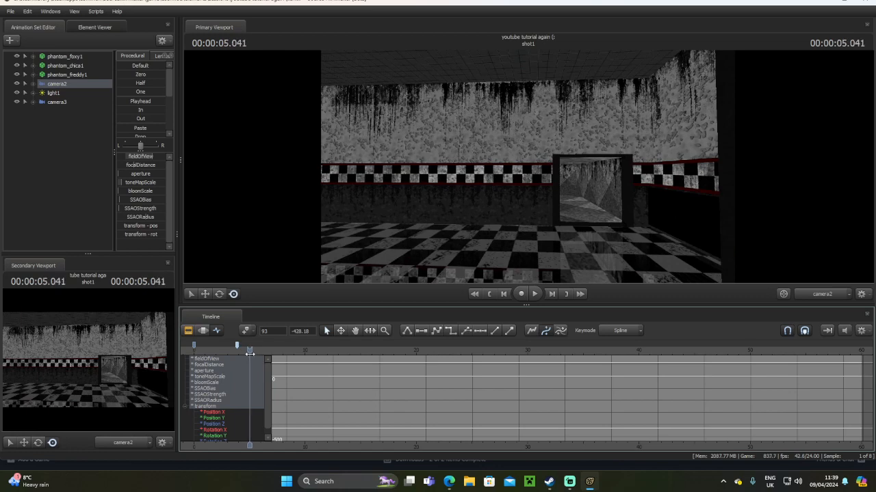
drag(455, 236, 315, 236)
drag(249, 349, 254, 350)
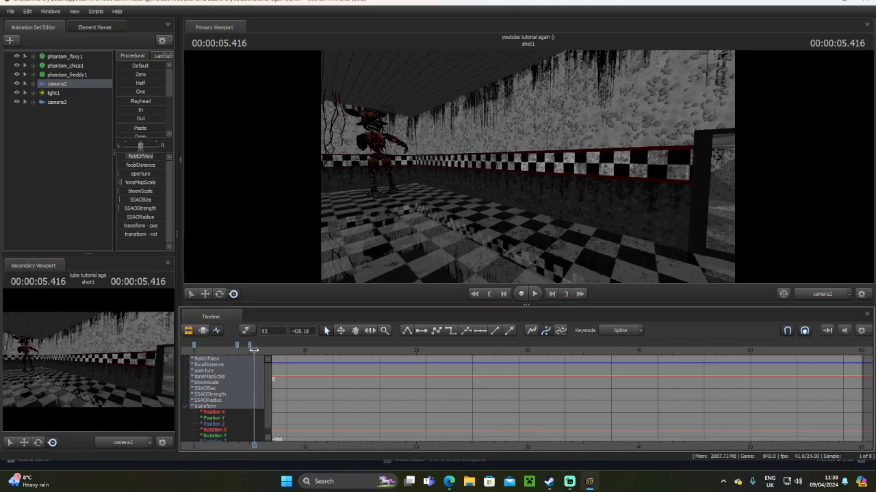
drag(375, 243, 294, 243)
Play the camera move from the start and shift the last two keyframes together to about frame 462
drag(254, 349, 195, 346)
key(space)
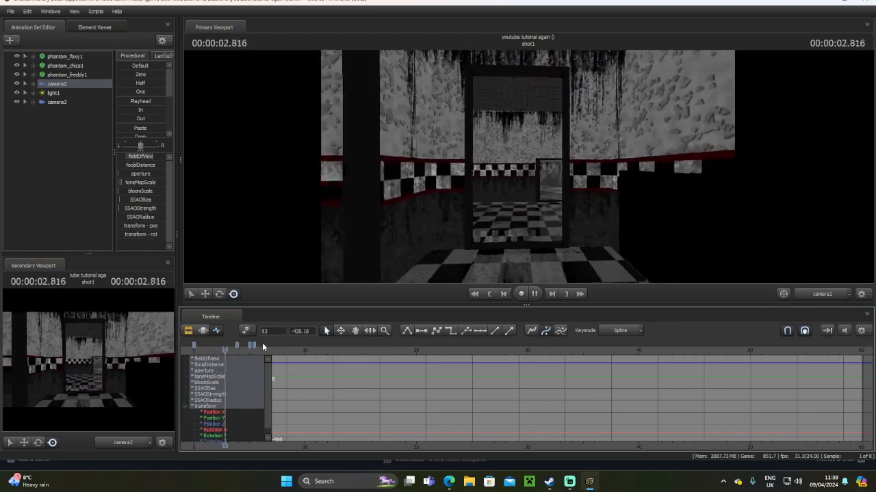
key(space)
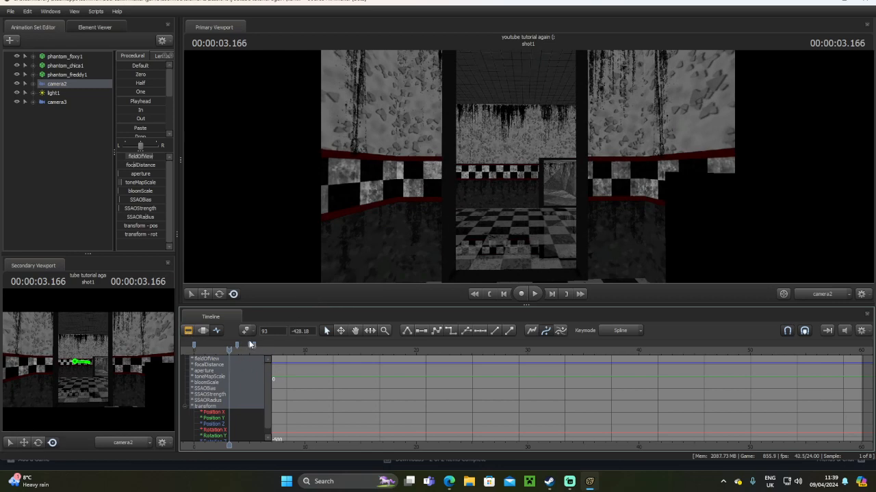
drag(253, 345, 408, 346)
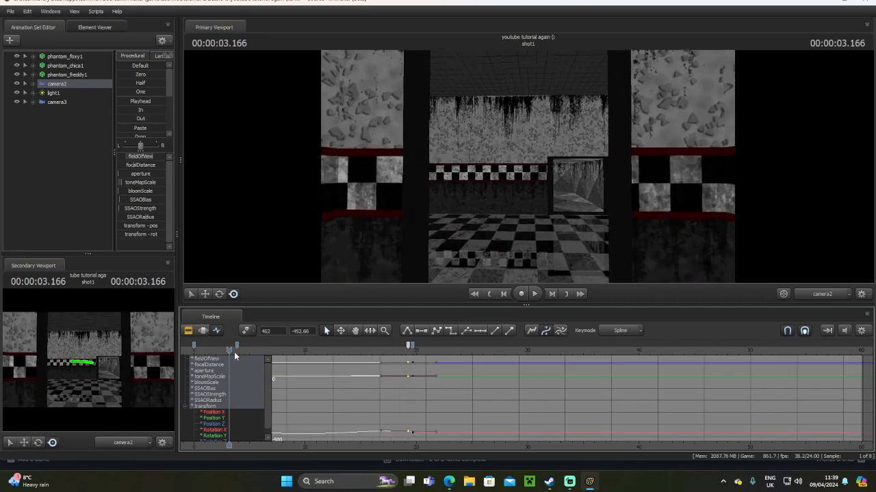
Replay the retimed camera move from the start and shift the keyframe at frame 93 to frame 253
drag(234, 351, 194, 346)
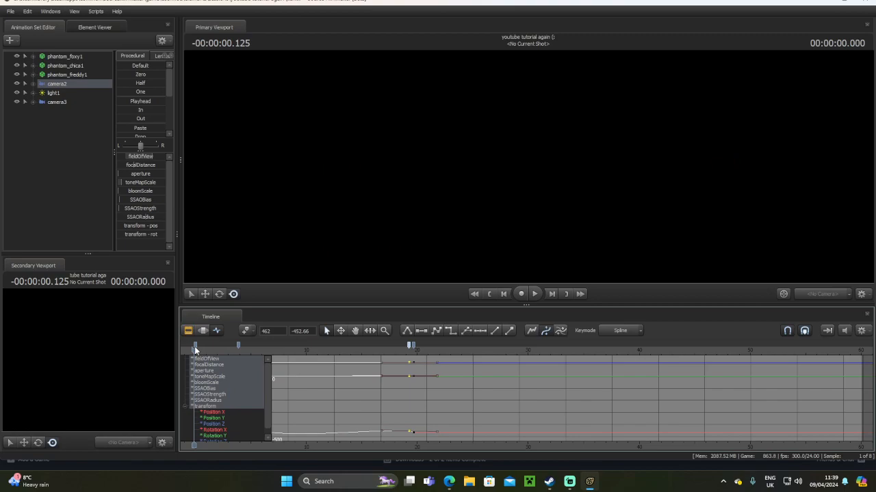
key(space)
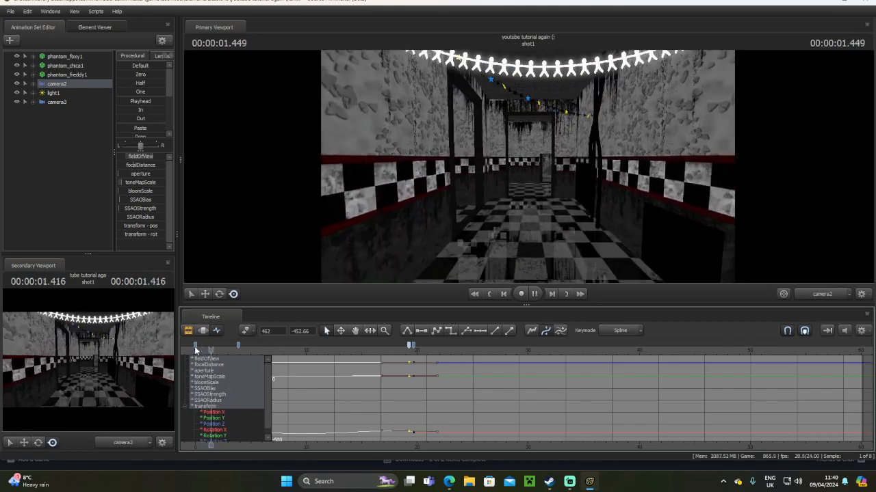
key(space)
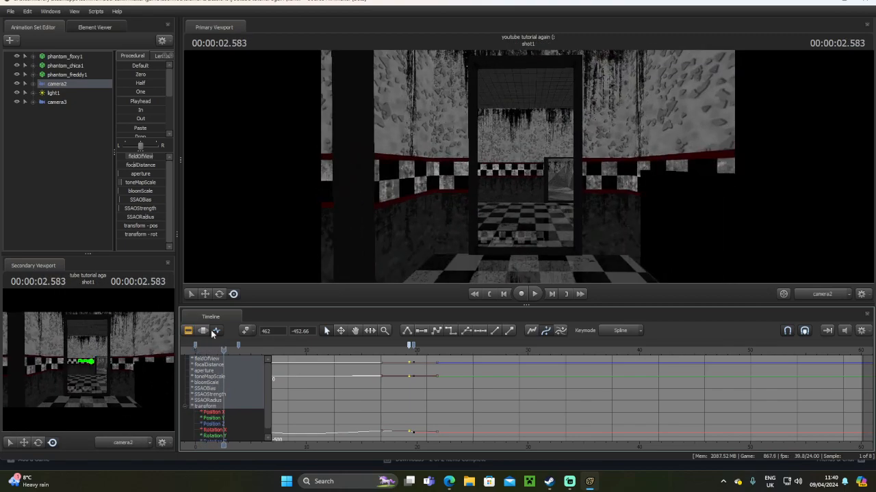
click(239, 345)
click(238, 344)
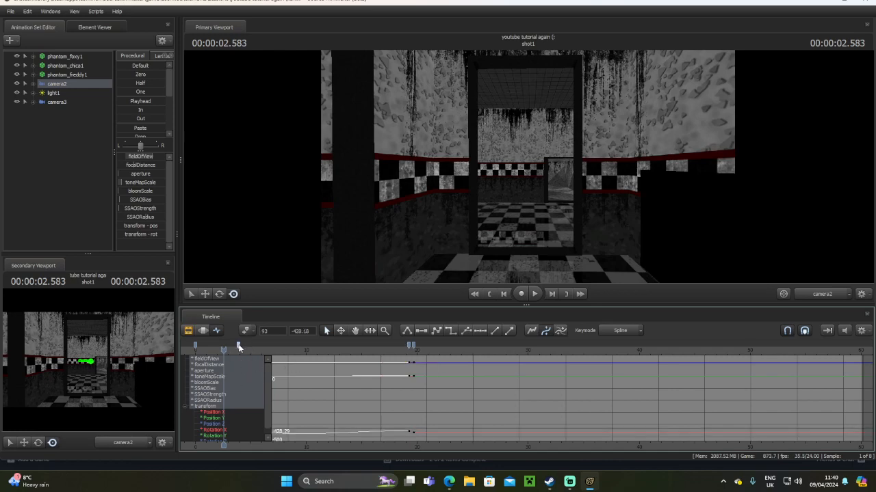
drag(239, 346, 312, 347)
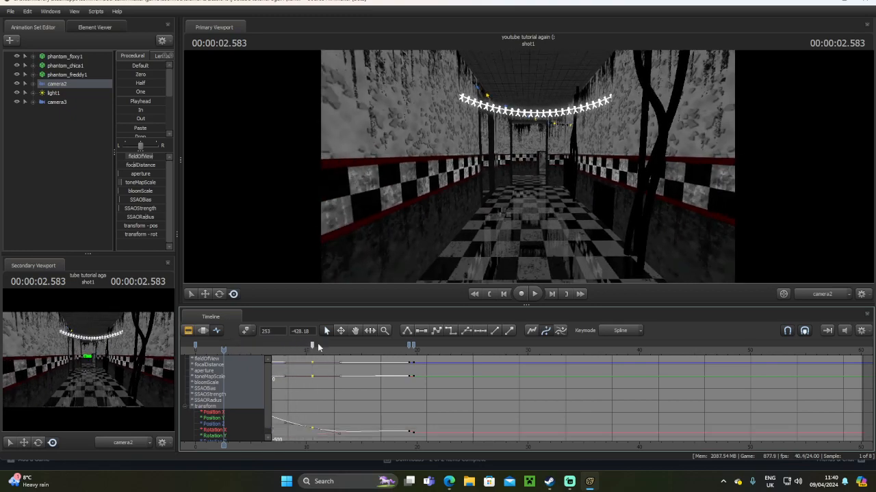
Shift camera2's last two keyframes to frames 273 and 292, and play the camera move from the start
drag(411, 349, 321, 346)
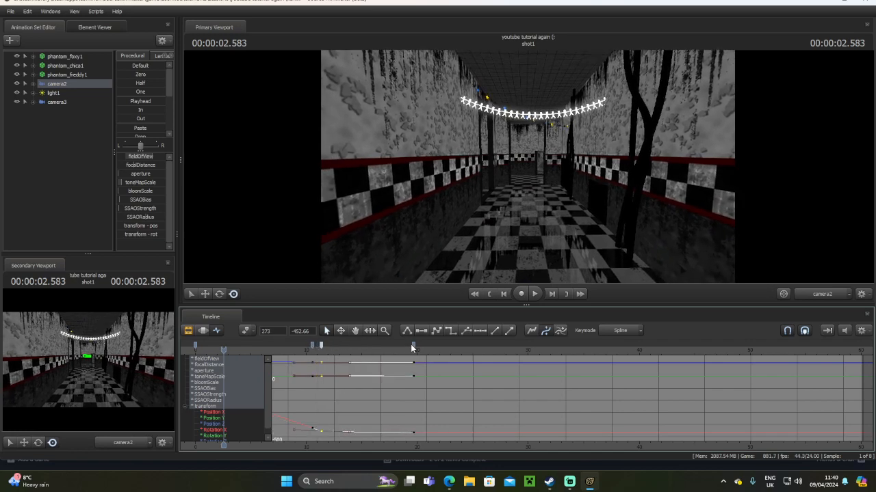
drag(412, 349, 329, 348)
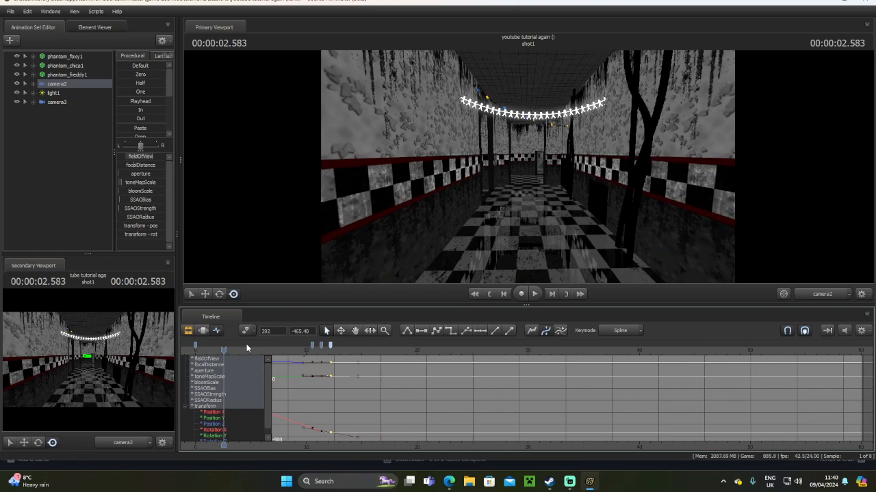
drag(236, 349, 197, 349)
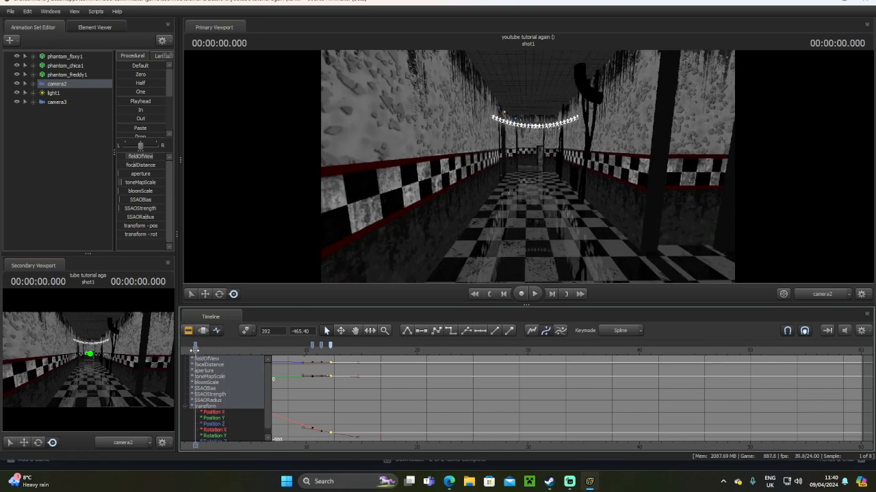
key(space)
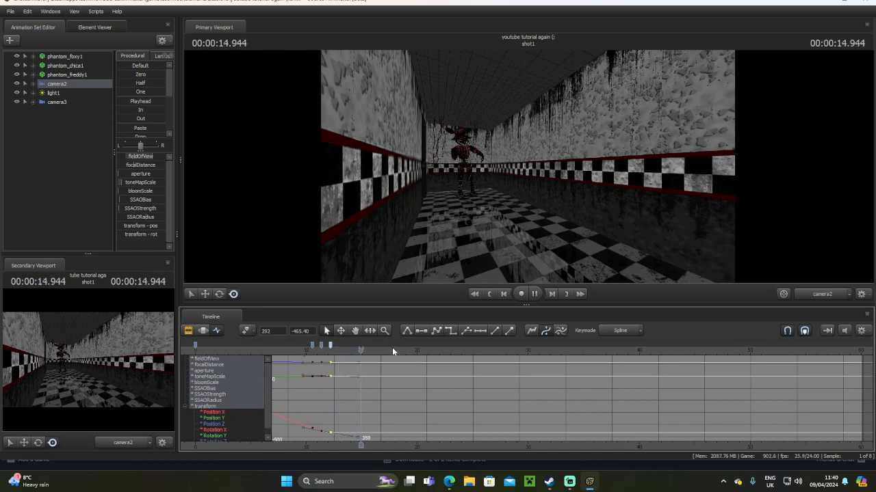
At 21.000 s fly camera2 forward and turn it to frame Phantom Chica in the doorway beside Phantom Foxy
drag(403, 350, 420, 351)
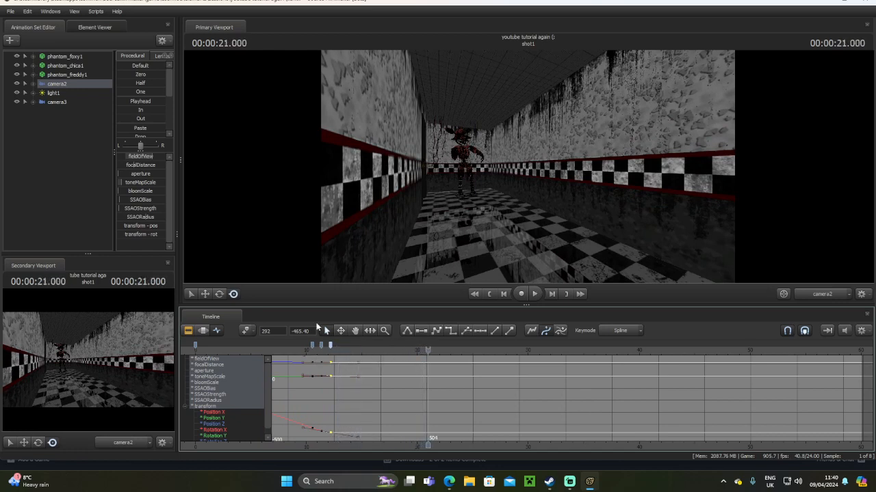
drag(466, 227, 466, 227)
key(w)
key(s)
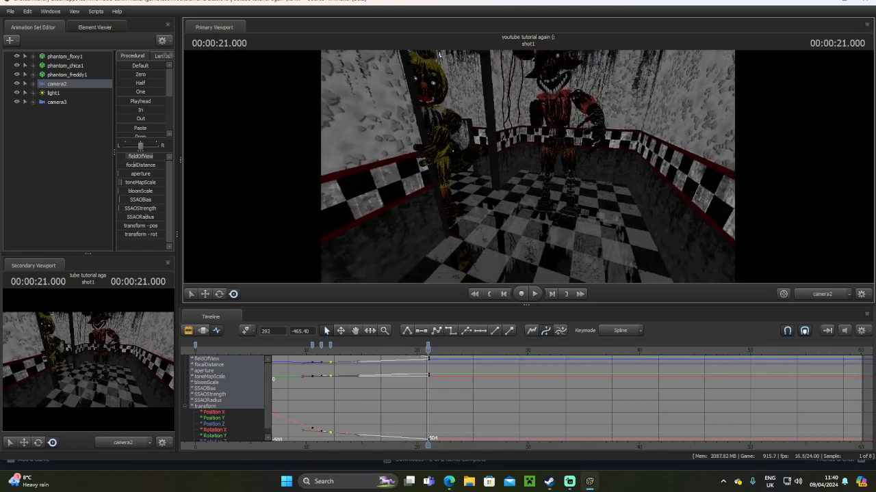
drag(439, 54, 459, 119)
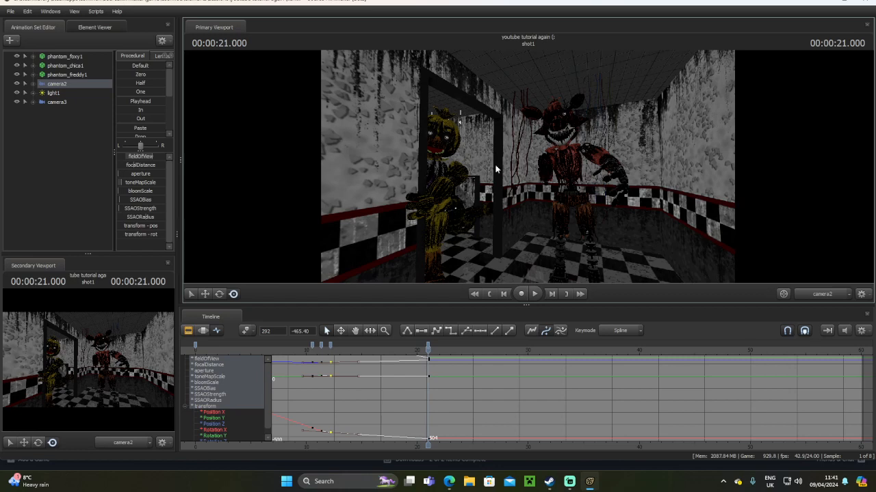
Keyframe the neck bones of Phantom Chica and Phantom Foxy at 21.000 s
key(ctrl)
ctrl+click(432, 155)
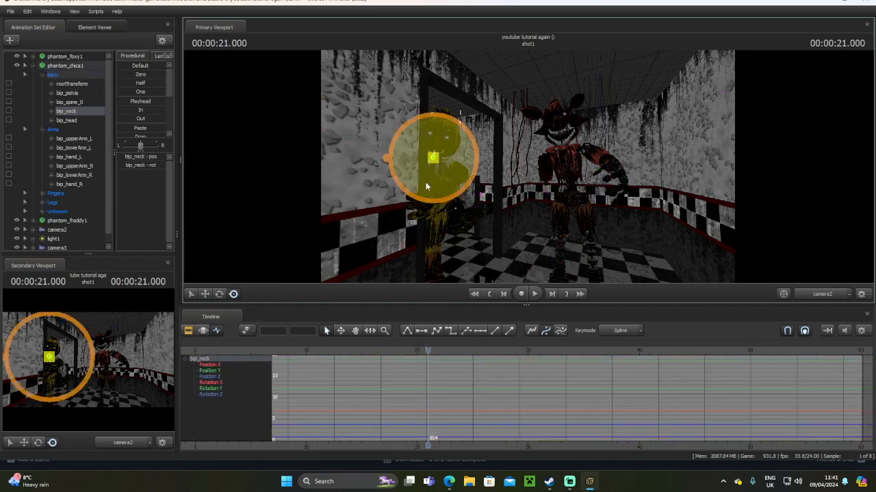
key(ctrl)
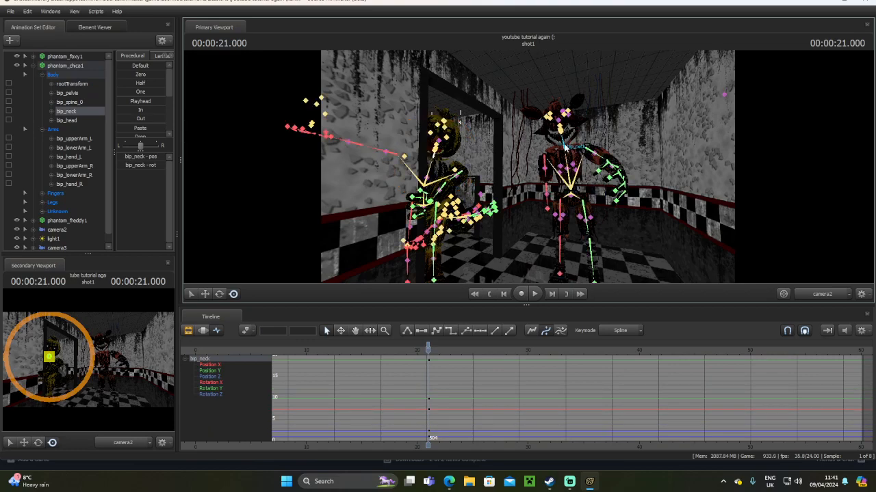
ctrl+click(565, 147)
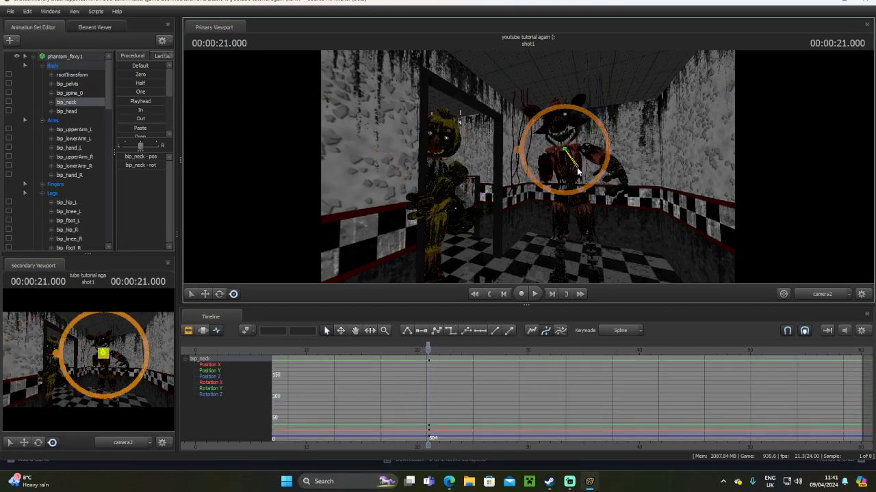
Play the full camera move from the start, and scrub the shot between about 20.833 s and its beginning
drag(316, 356, 194, 350)
key(space)
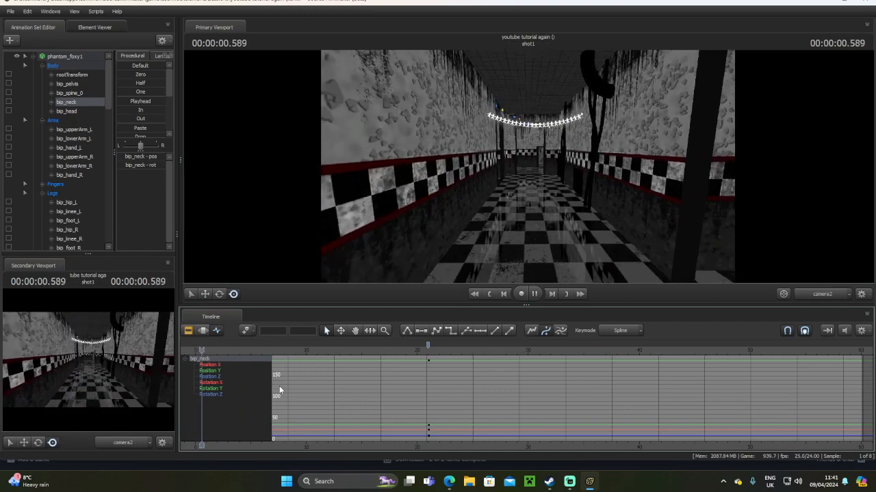
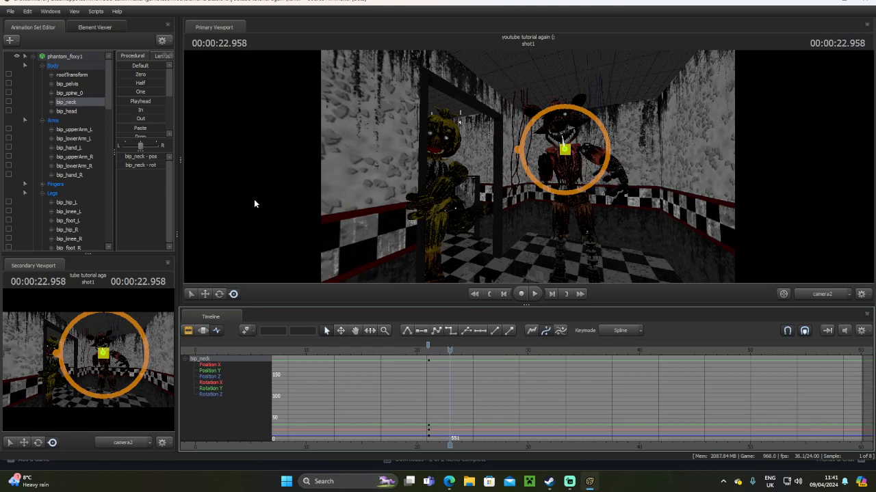
drag(214, 349, 426, 348)
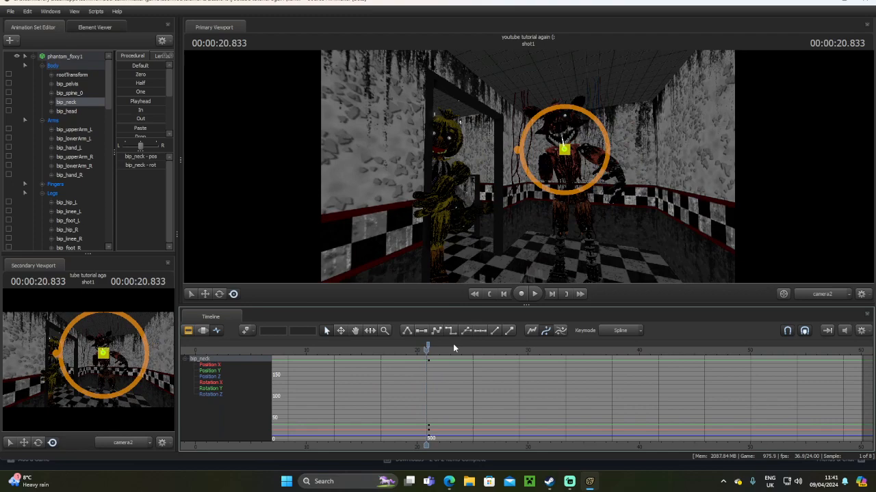
drag(443, 351, 194, 349)
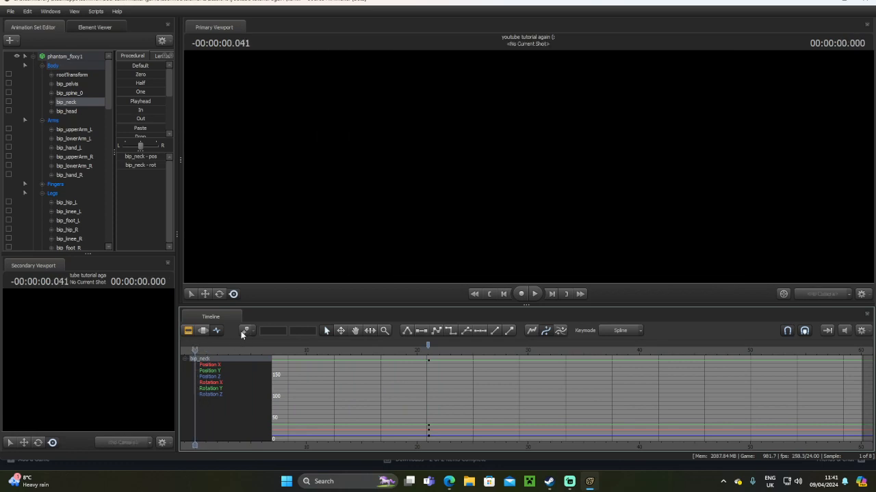
Enable lighting in the primary viewport to check the dark shot, disable it again and return to 0 s
right_click(366, 242)
click(382, 271)
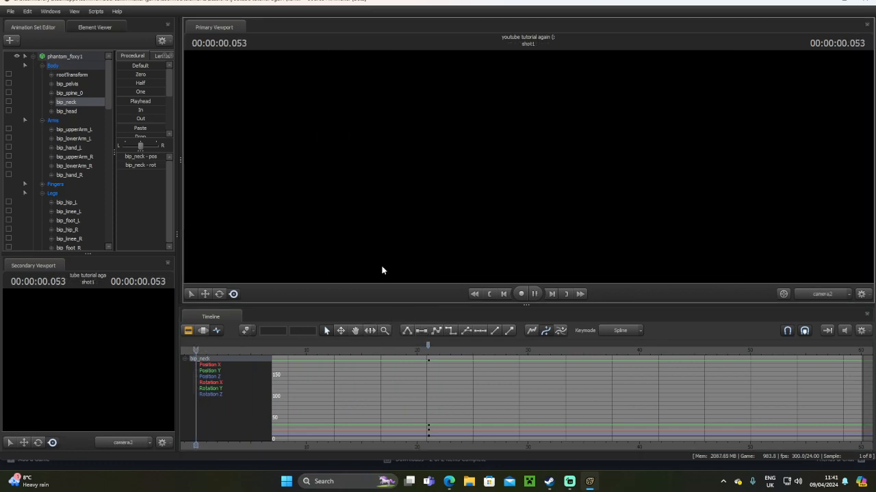
right_click(399, 247)
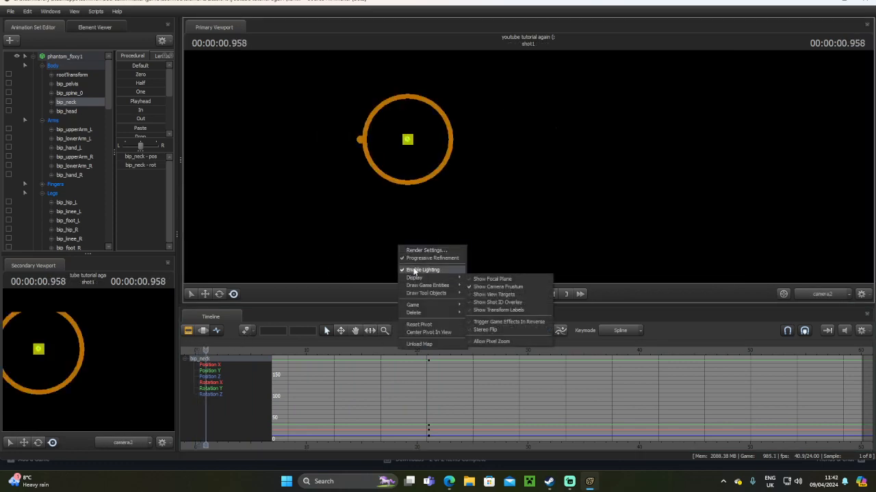
click(432, 272)
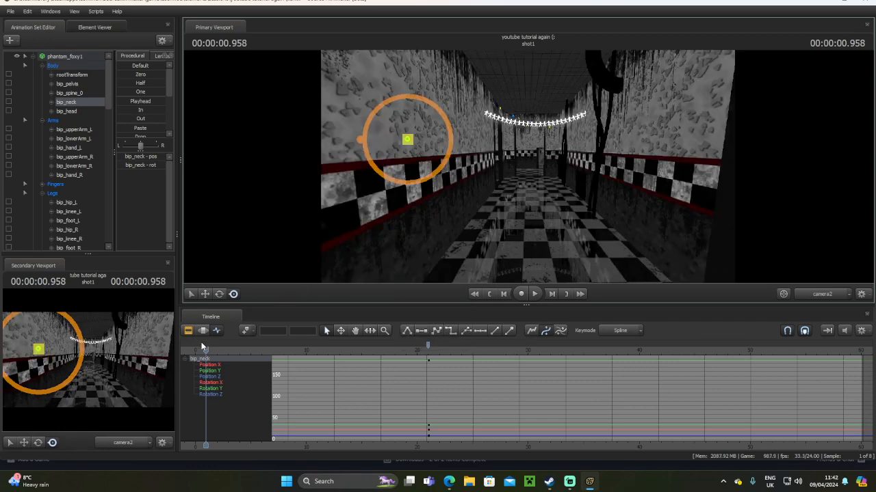
drag(205, 349, 195, 349)
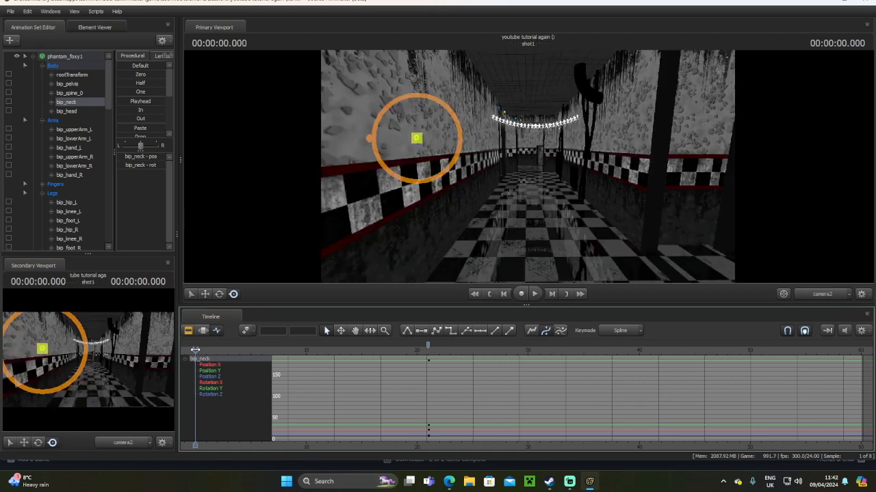
Collapse the Foxy and Chica bone lists, create a new light and look through it in the primary viewport
click(32, 58)
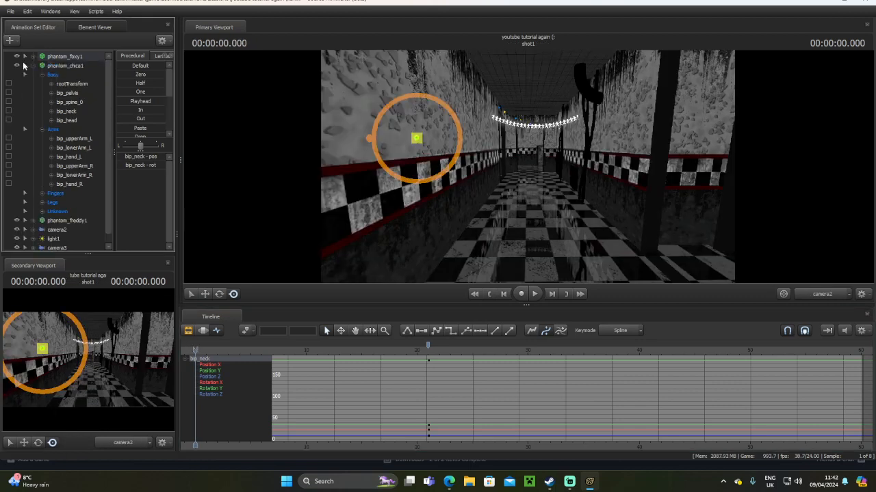
click(32, 66)
click(11, 40)
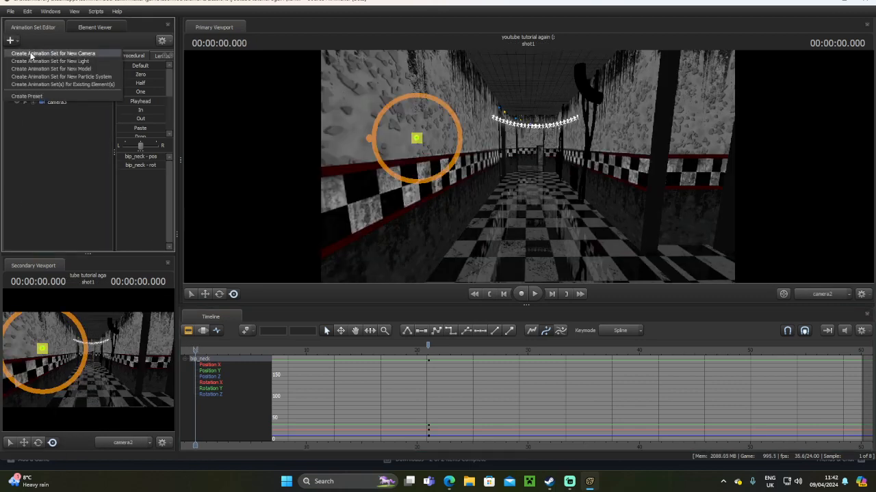
click(43, 61)
click(52, 111)
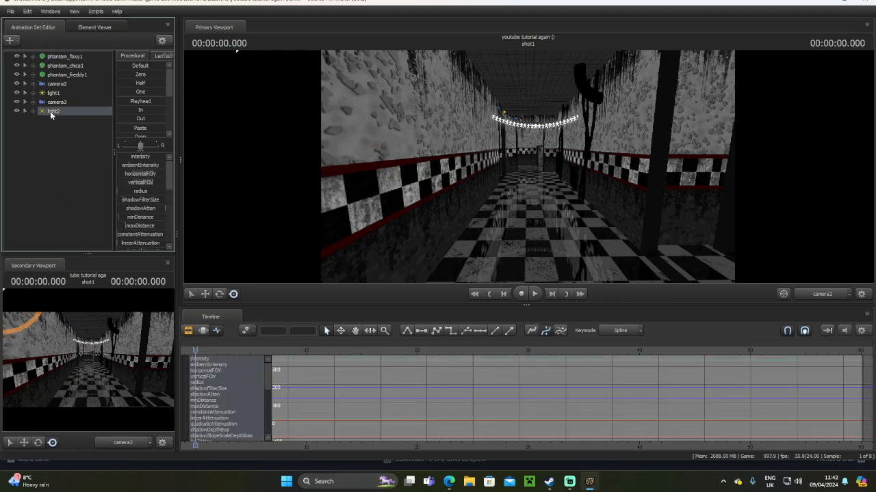
drag(62, 118, 370, 190)
drag(64, 111, 356, 171)
Tilt light2 down at the corridor floor, enable viewport lighting and back the light up to cover more floor
drag(528, 186, 528, 256)
right_click(528, 186)
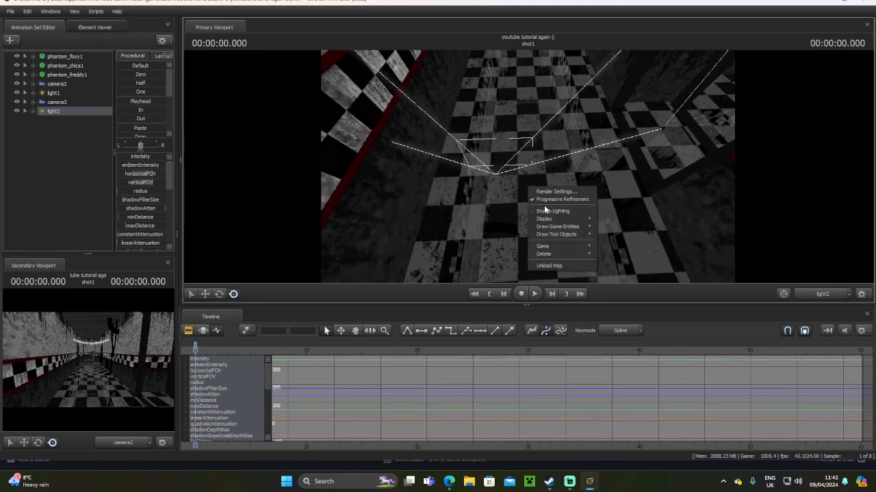
click(547, 214)
mouse_move(547, 214)
mouse_down()
mouse_move(546, 239)
mouse_move(546, 222)
mouse_move(527, 239)
mouse_move(544, 226)
mouse_move(540, 203)
mouse_move(542, 248)
mouse_move(540, 224)
mouse_up()
key(w)
key(s)
key(s)
key(s)
key(s)
key(w)
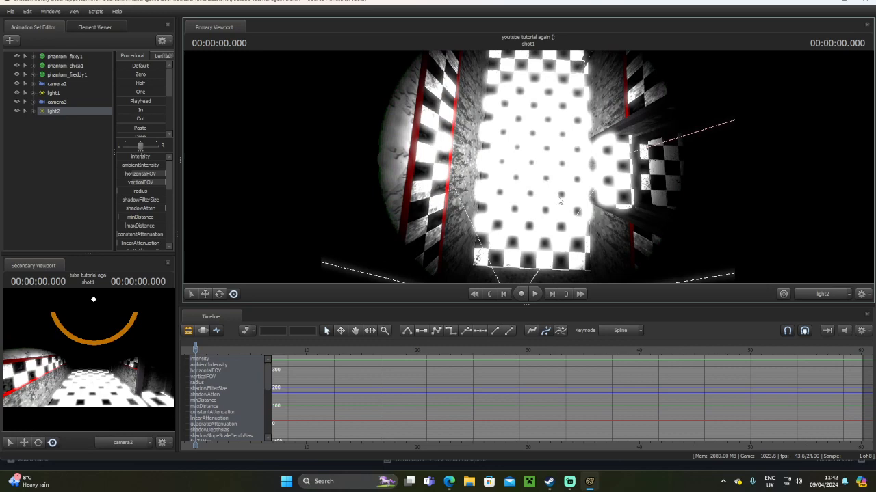
Straighten light2 against the corridor and raise it well above the ceiling, still aimed downward
drag(540, 224, 547, 232)
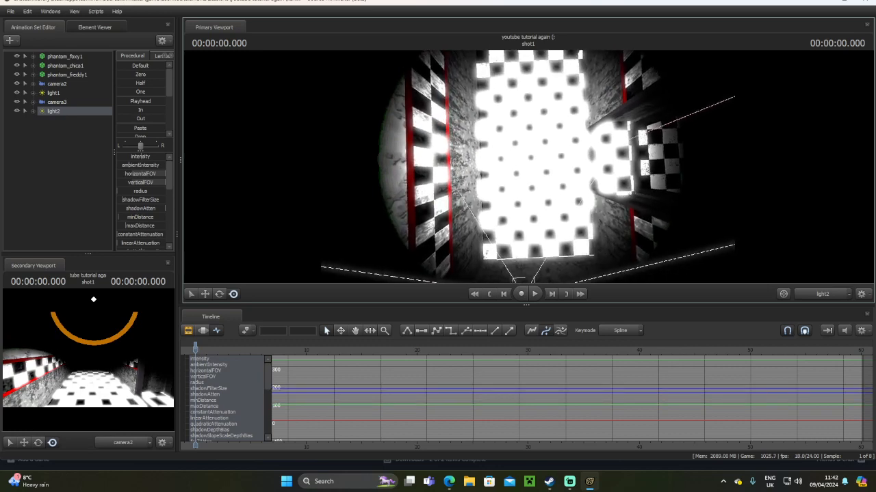
key(s)
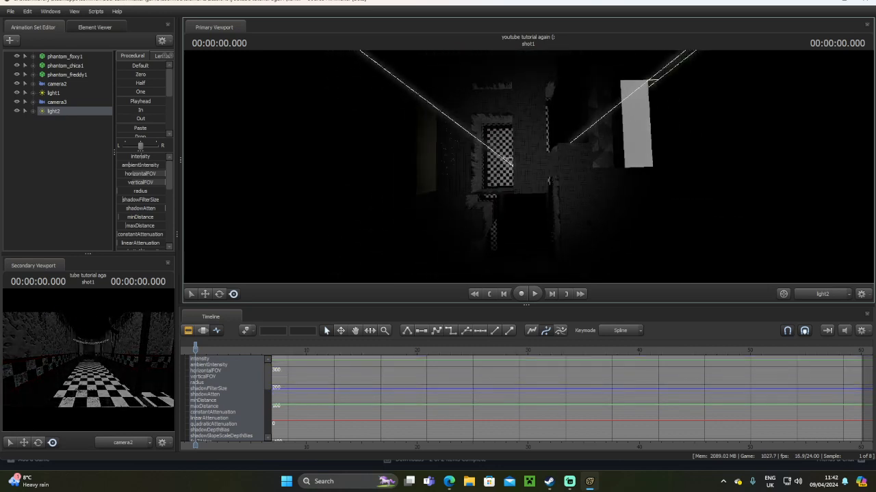
mouse_move(528, 166)
mouse_down()
mouse_move(478, 166)
mouse_move(540, 170)
mouse_up()
key(s)
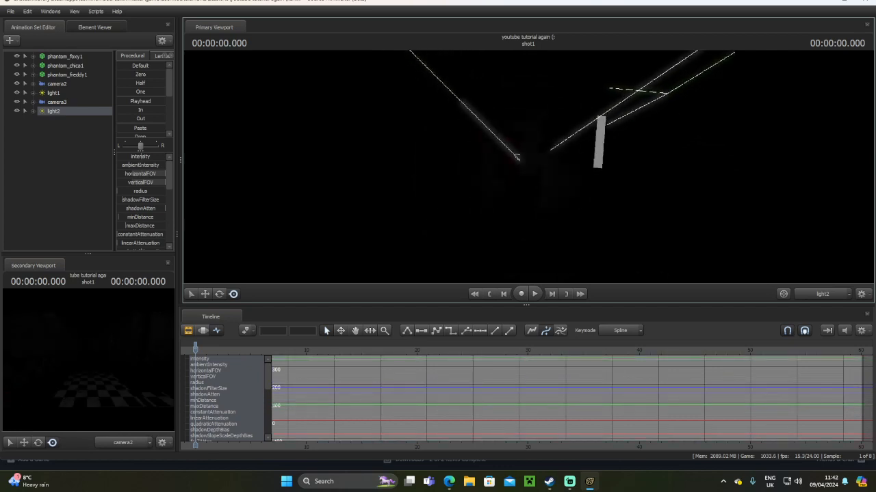
key(w)
key(s)
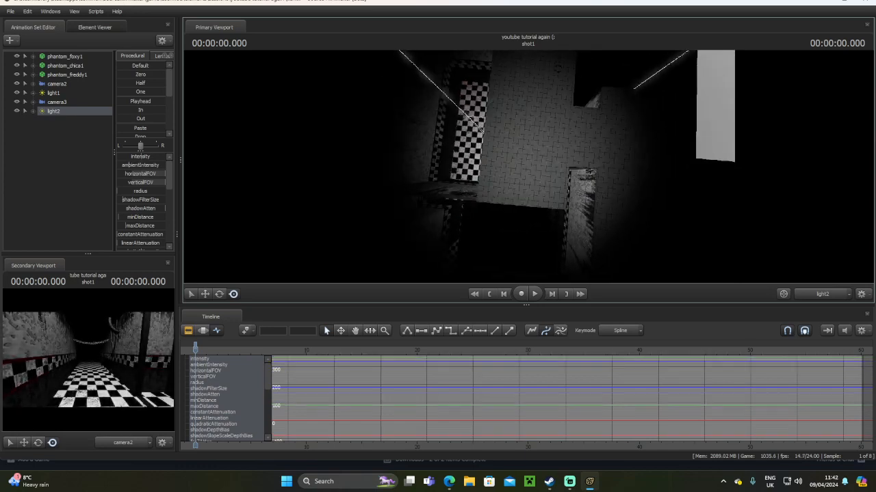
Bring light2 down close above the corridor's ceiling tiles and level its aim straight down
drag(541, 169, 538, 270)
key(w)
key(a)
key(w)
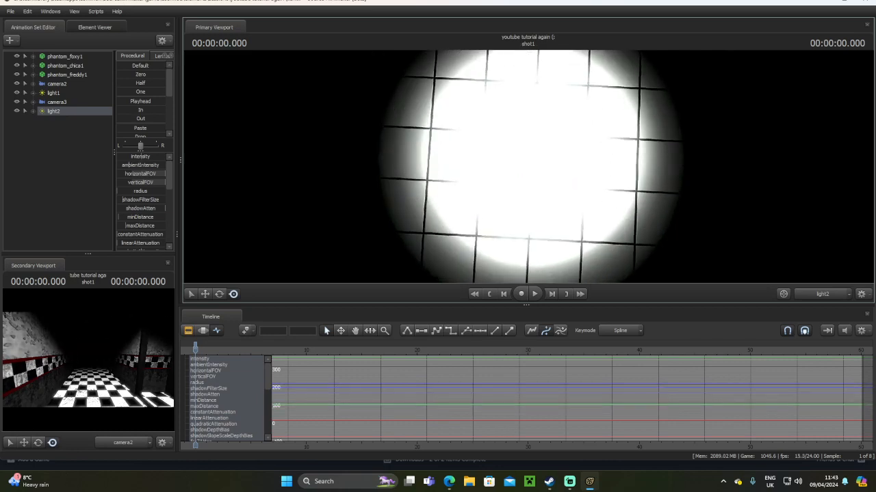
key(w)
key(s)
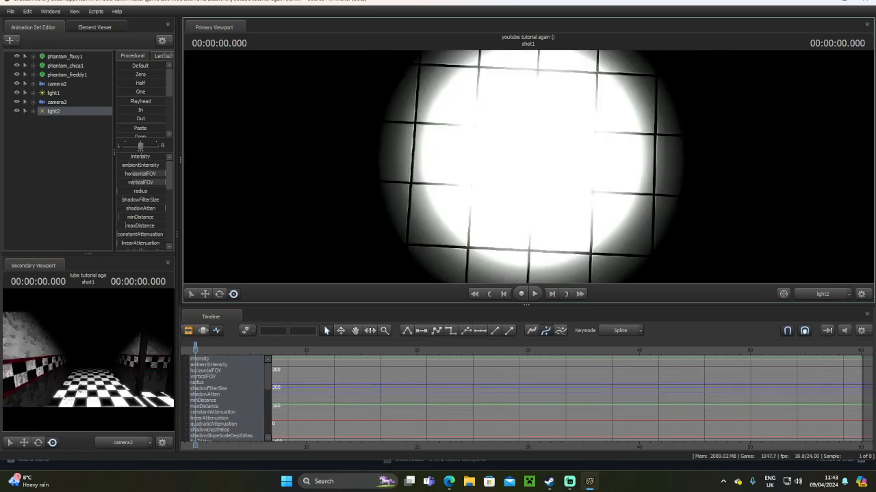
drag(528, 166, 535, 173)
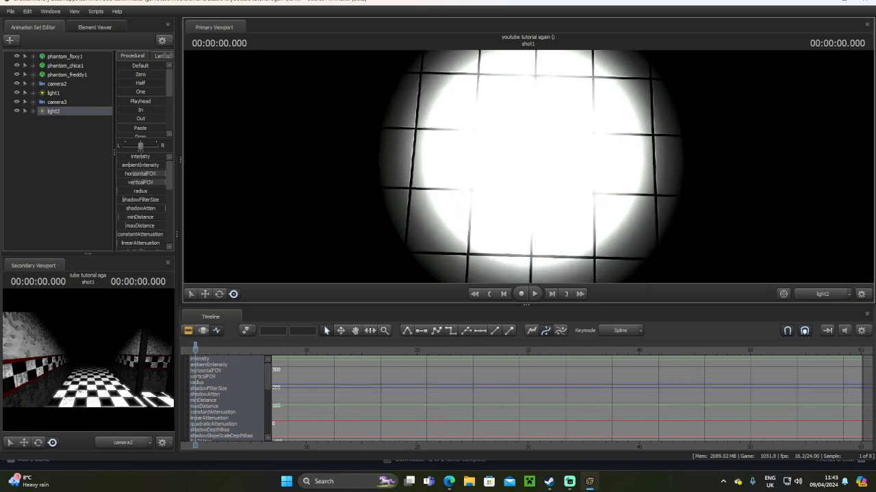
Create another light, look through it and place it above the corridor's ceiling tiles, aimed down
click(16, 41)
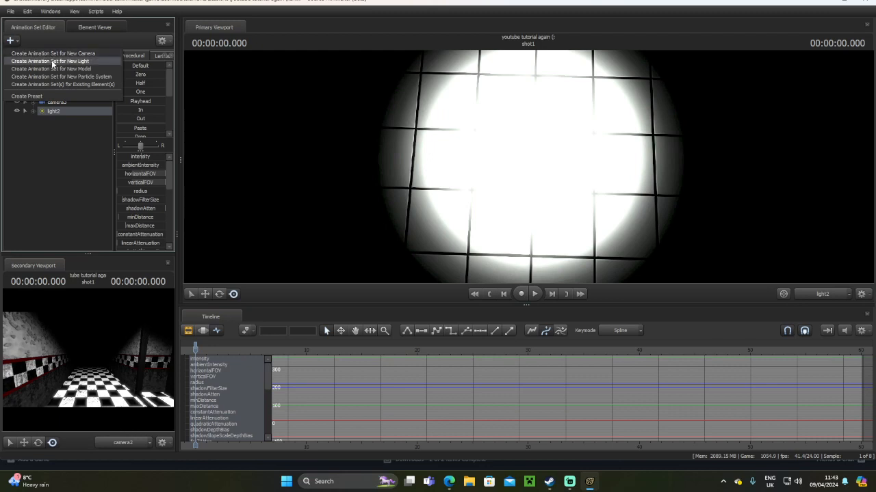
click(52, 63)
click(62, 119)
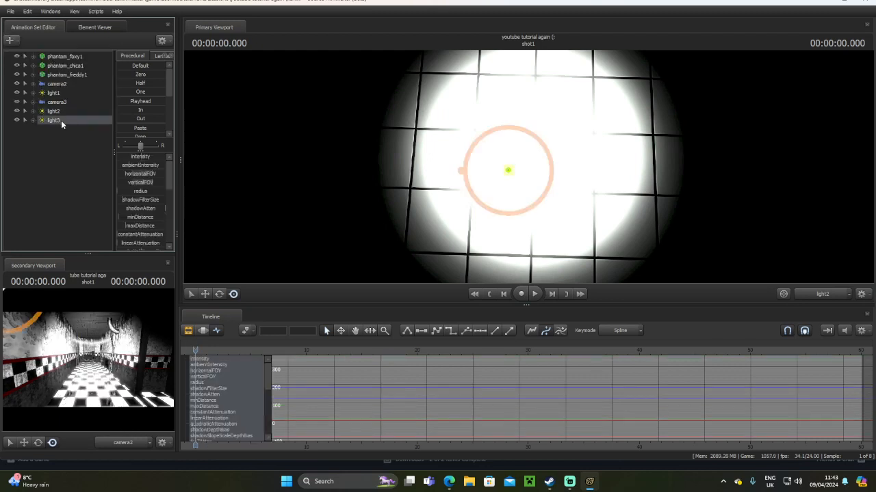
drag(65, 121, 286, 145)
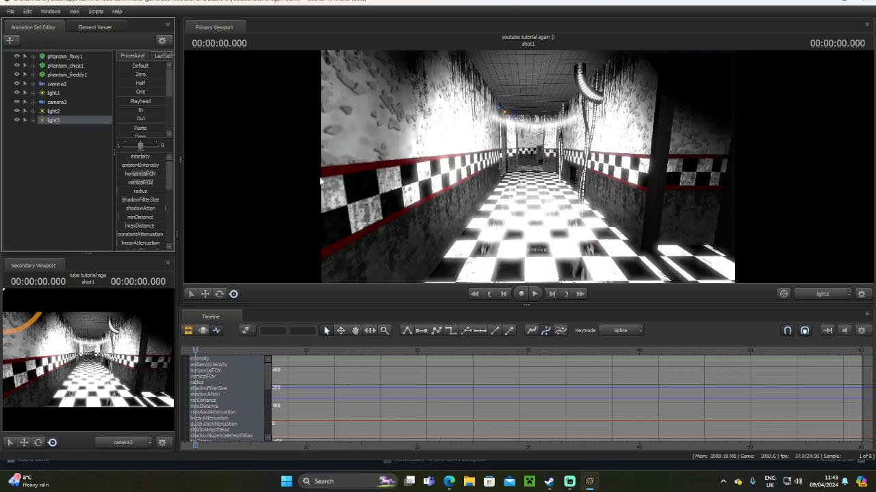
drag(320, 181, 337, 261)
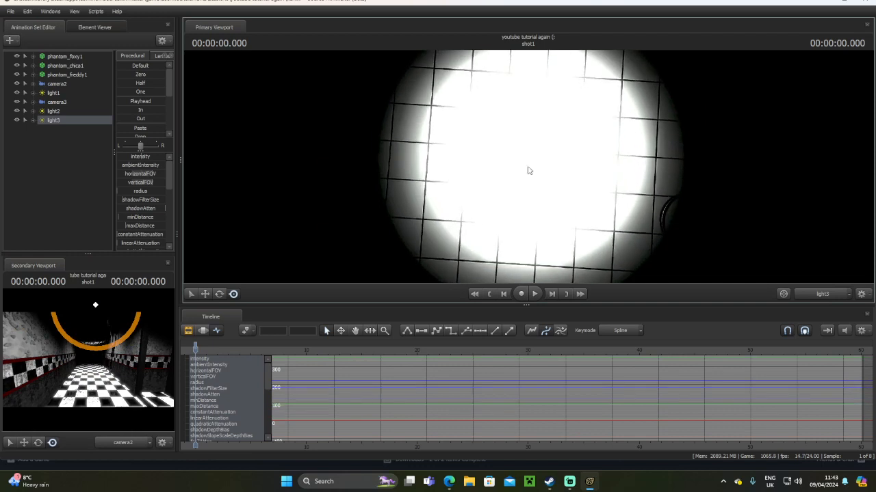
click(56, 101)
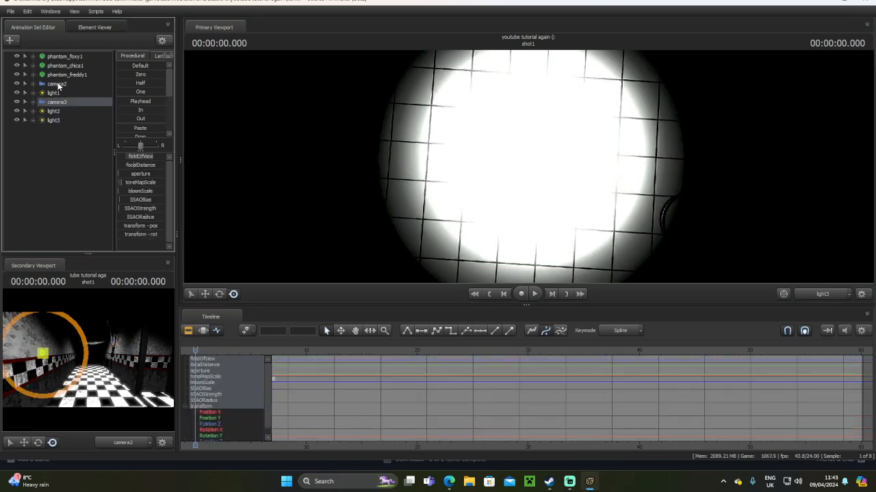
View the corridor through camera2, play back the animation and scrub back to about 2 seconds
click(56, 83)
drag(95, 89, 269, 148)
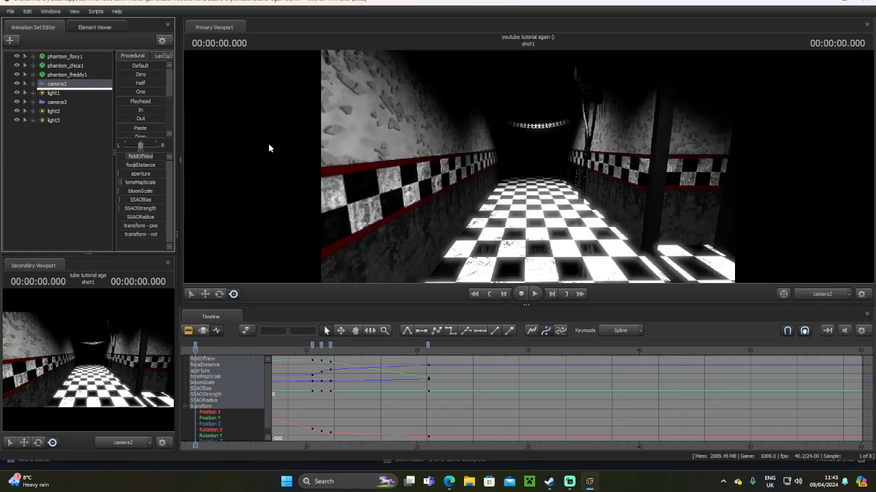
key(space)
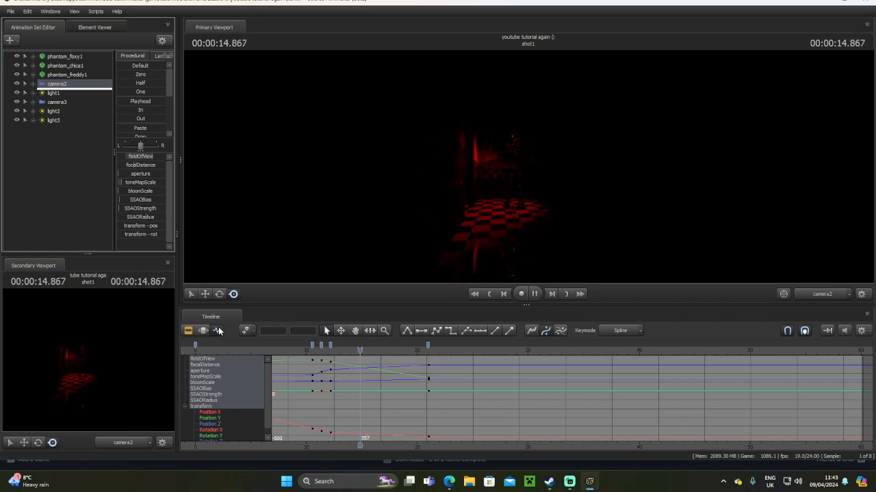
click(269, 349)
drag(269, 349, 220, 349)
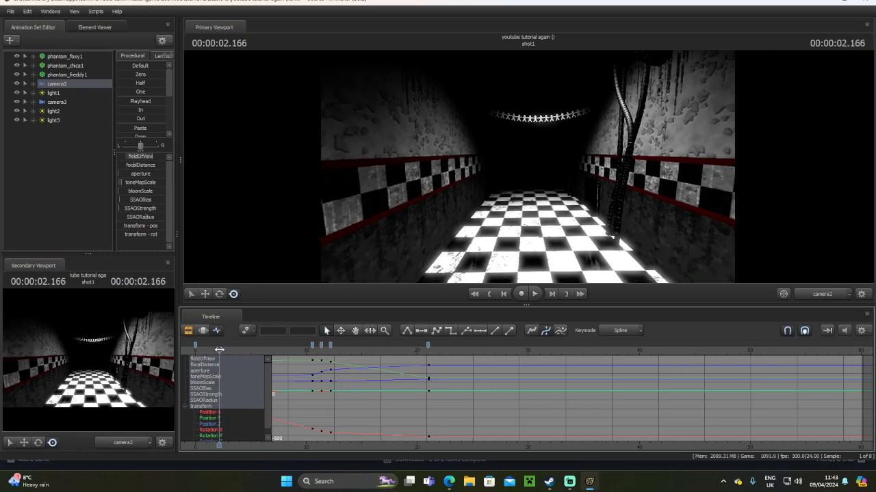
Keyframe light3 aimed at the tiles at about 1.96 seconds, swung away at about 2.13 seconds and turned back down at about 3.08 seconds
click(52, 120)
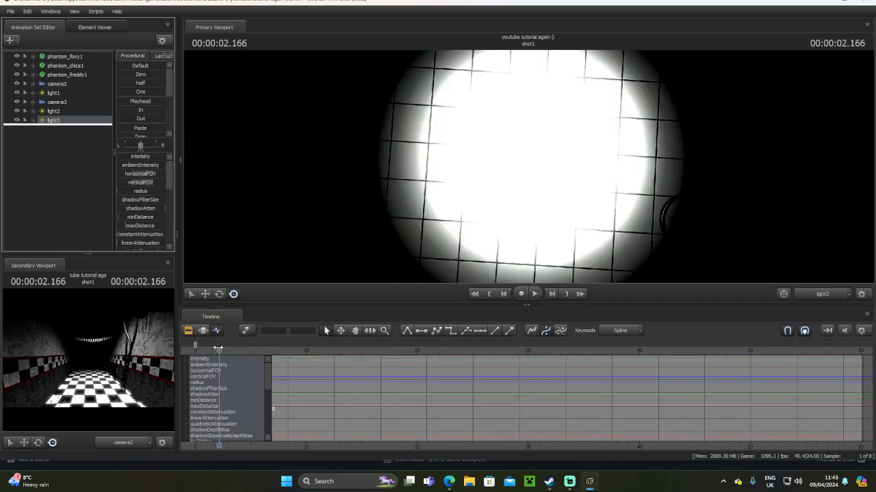
click(218, 349)
drag(217, 348, 216, 349)
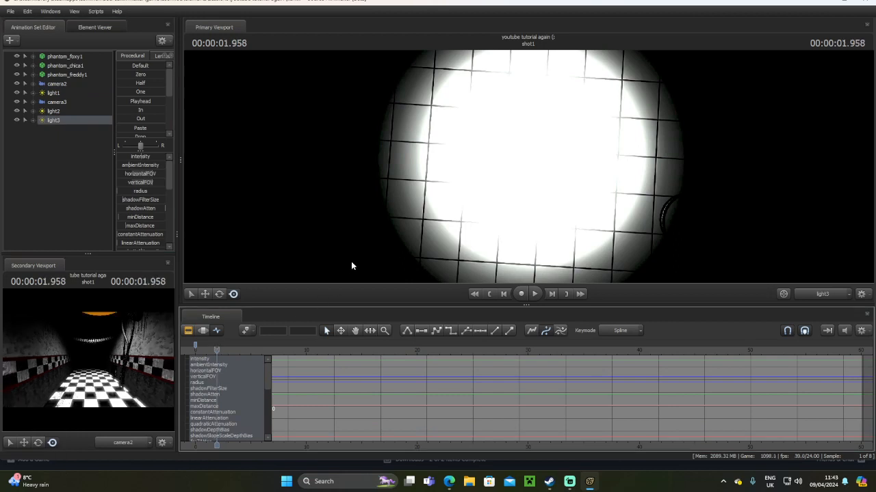
click(431, 247)
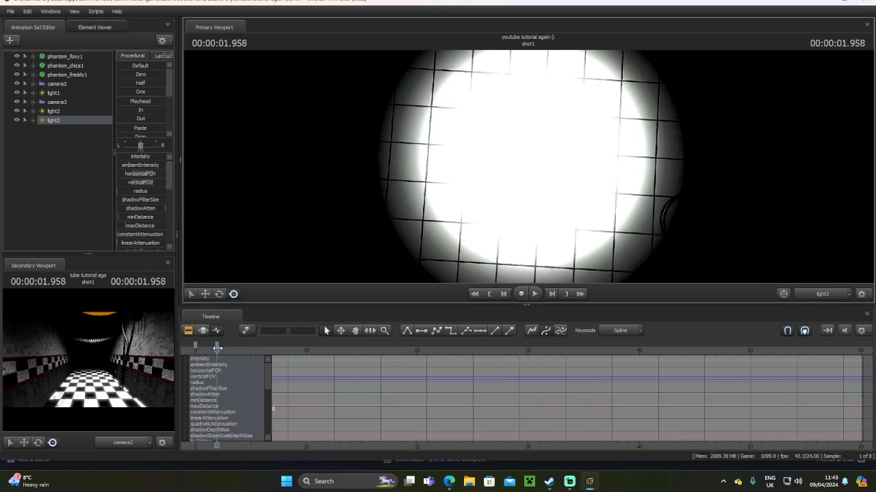
drag(216, 349, 219, 350)
drag(508, 222, 609, 107)
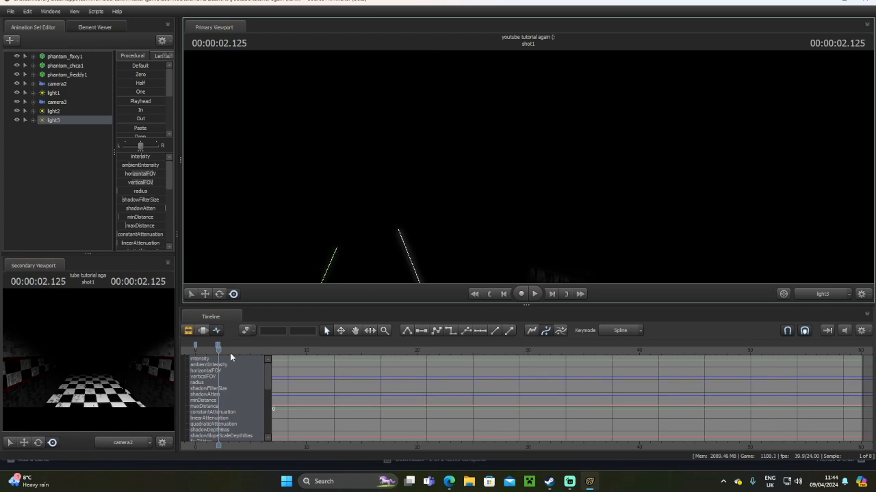
drag(218, 348, 228, 350)
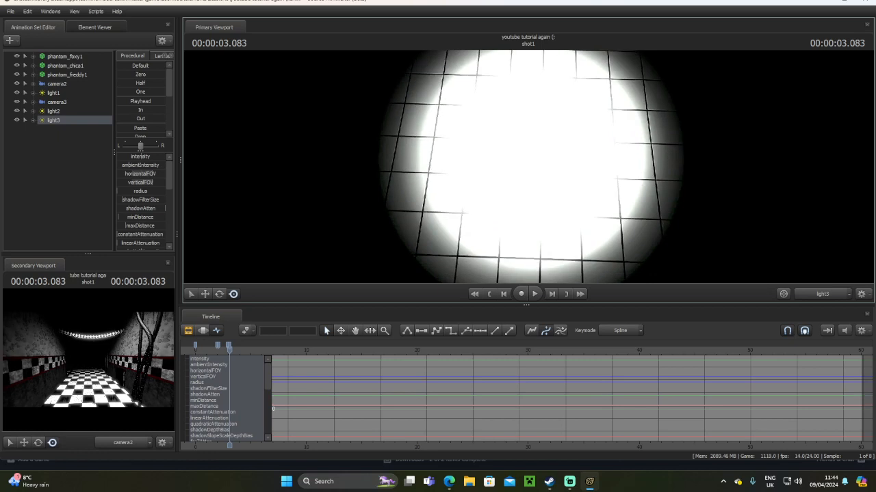
mouse_move(528, 166)
mouse_down()
mouse_move(637, 166)
mouse_move(528, 168)
mouse_up()
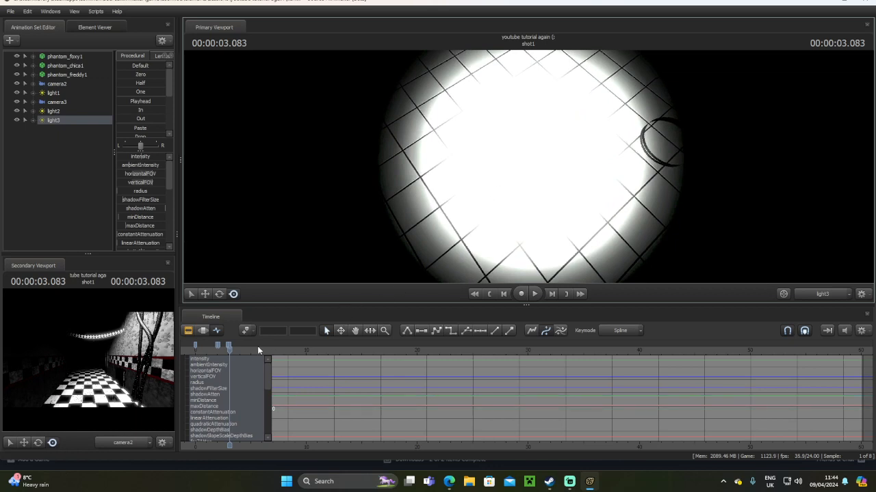
Rewind to the start and play the whole sequence through camera2 to check the lighting
click(244, 348)
drag(244, 348, 194, 347)
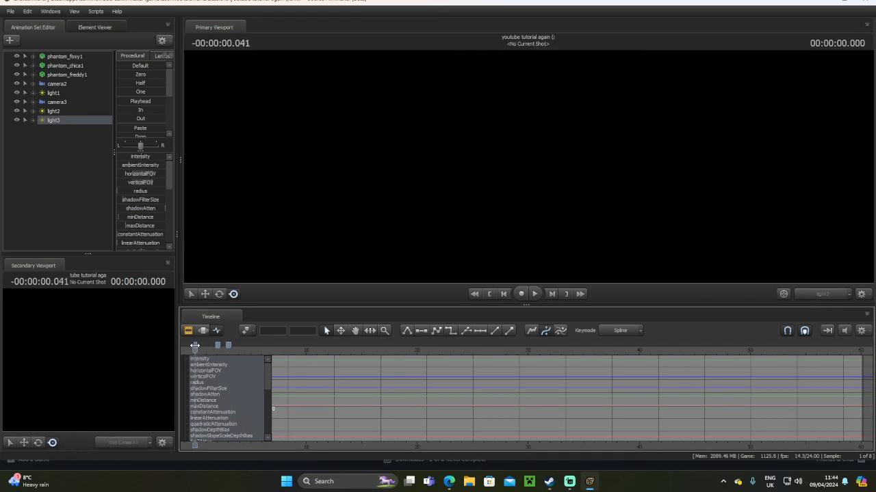
click(61, 84)
click(32, 84)
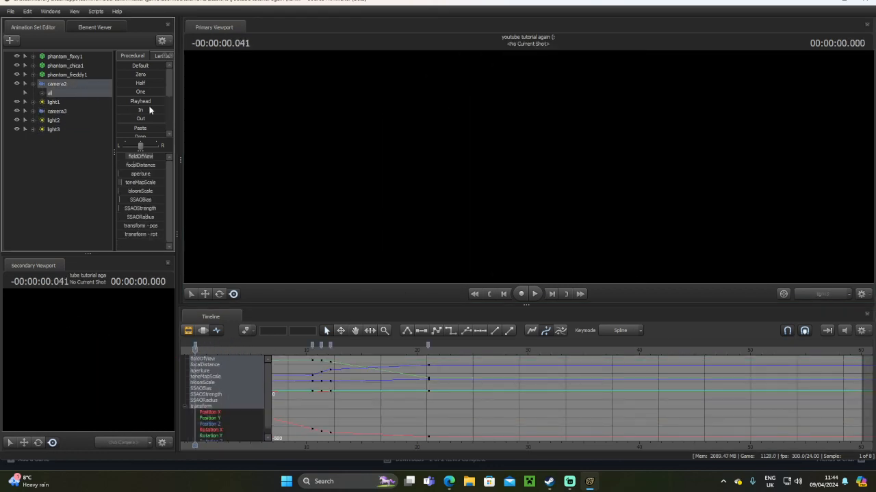
click(34, 83)
drag(50, 86, 296, 145)
key(space)
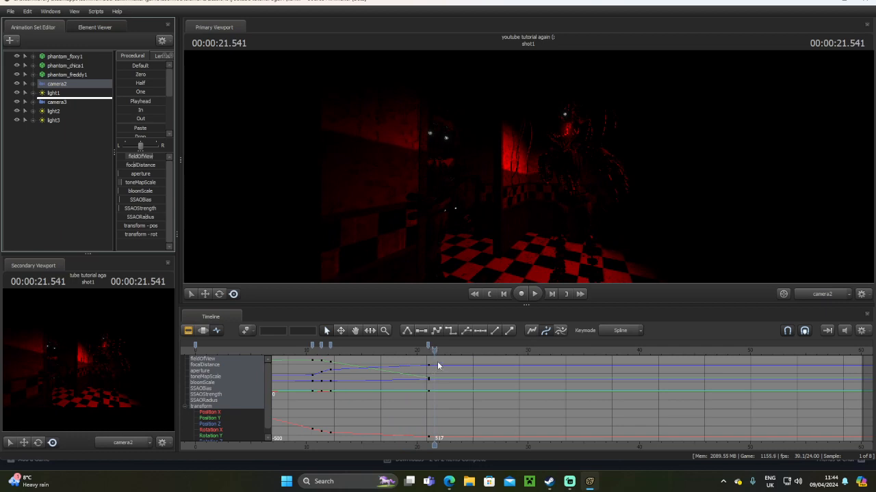
Park the playhead on camera2's last keyframe at 21 seconds and save the session
drag(437, 350, 427, 356)
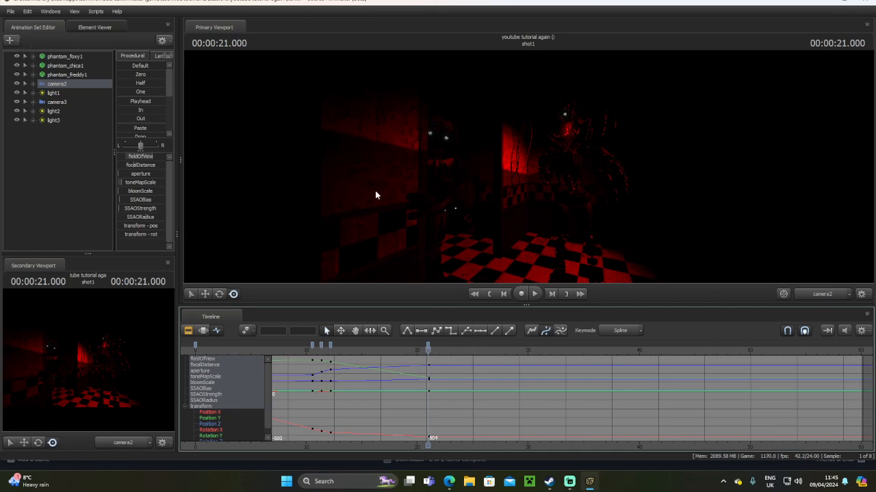
click(11, 41)
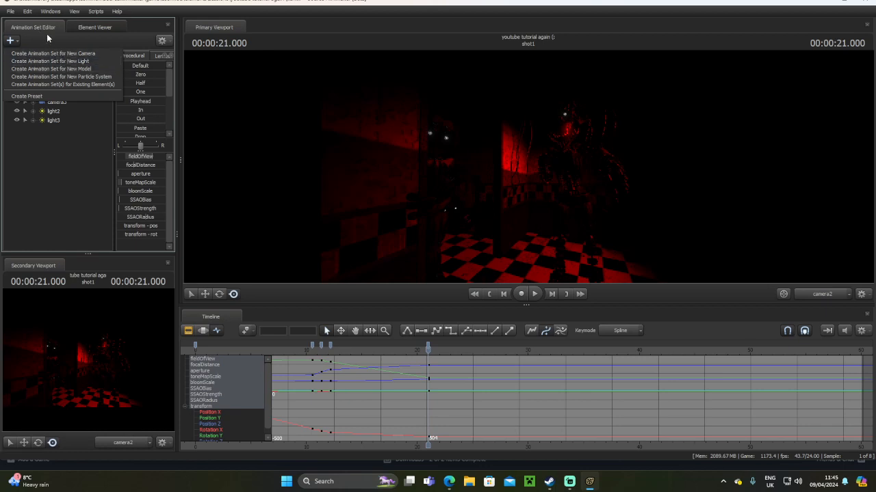
click(47, 34)
click(10, 11)
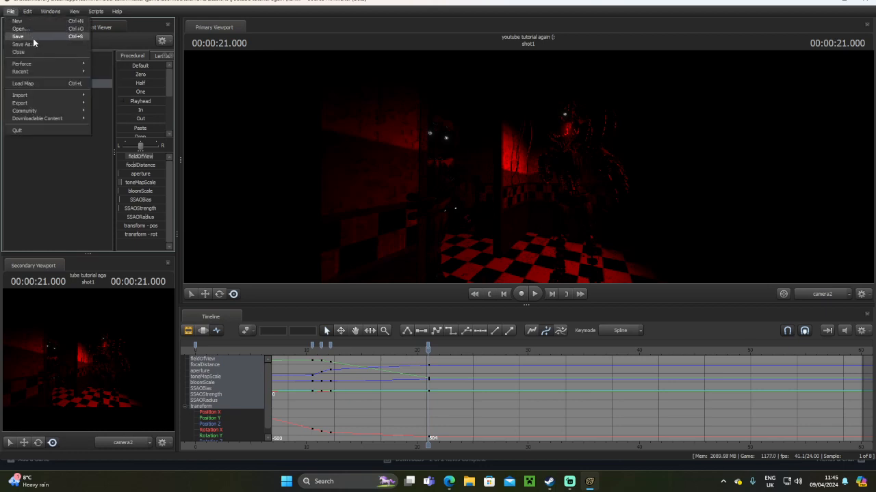
click(33, 39)
click(10, 11)
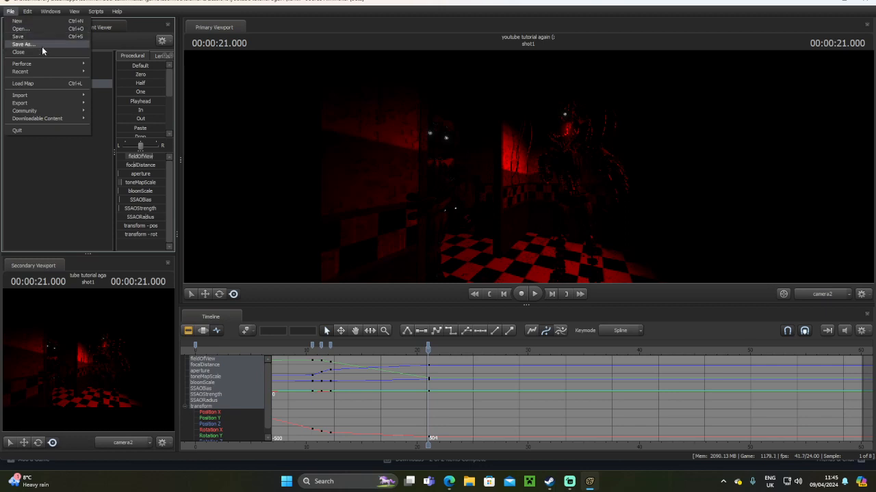
mouse_move(56, 102)
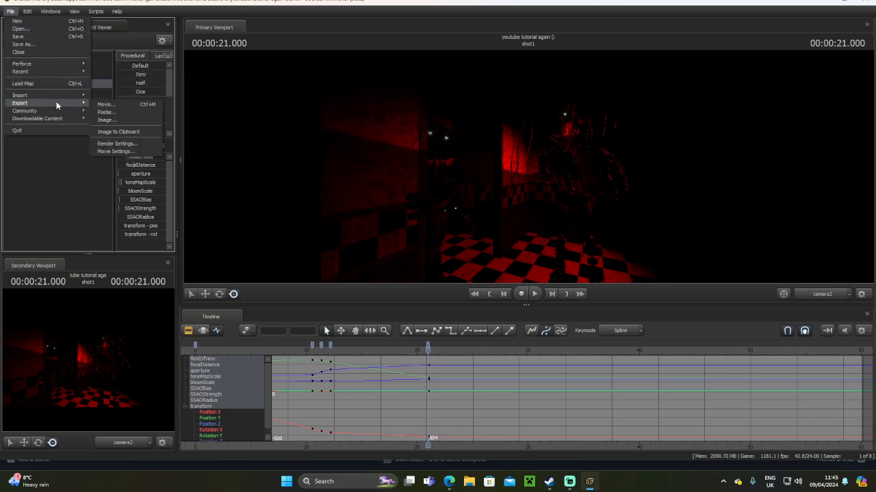
click(106, 104)
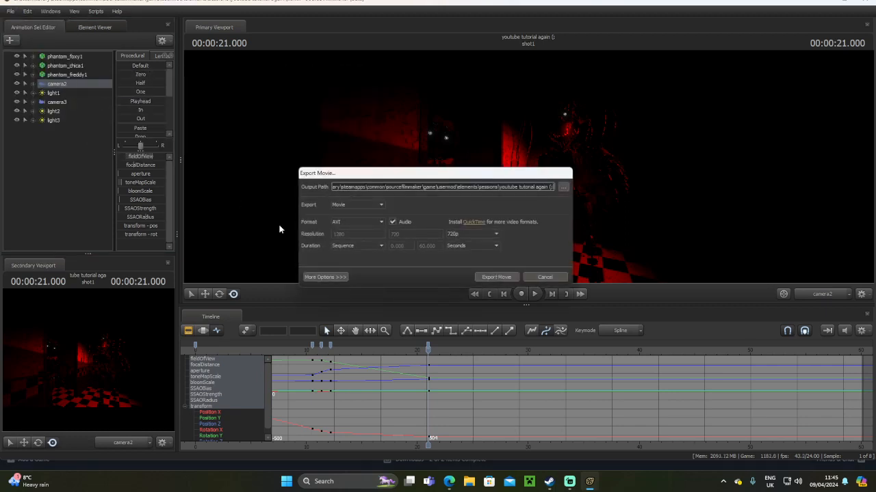
click(370, 205)
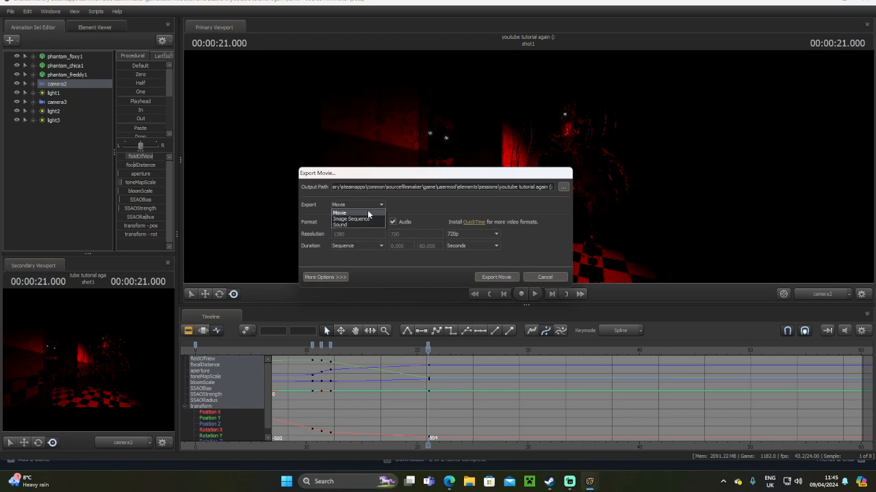
click(367, 211)
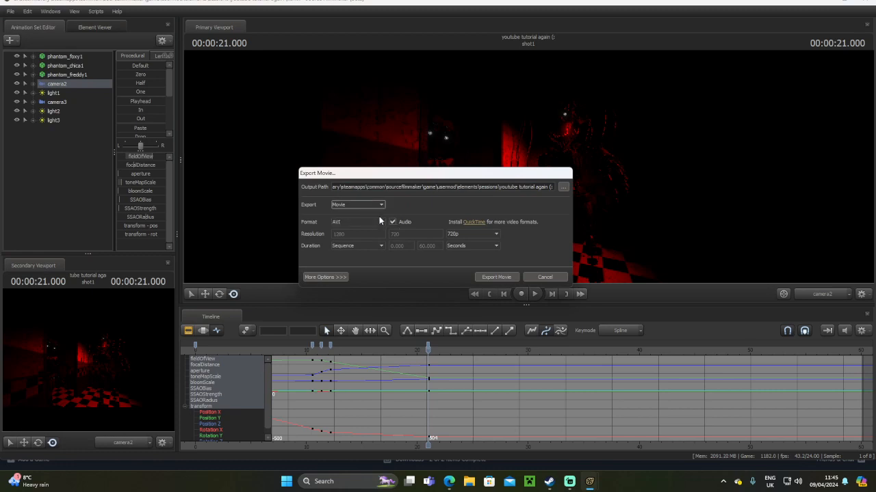
click(460, 246)
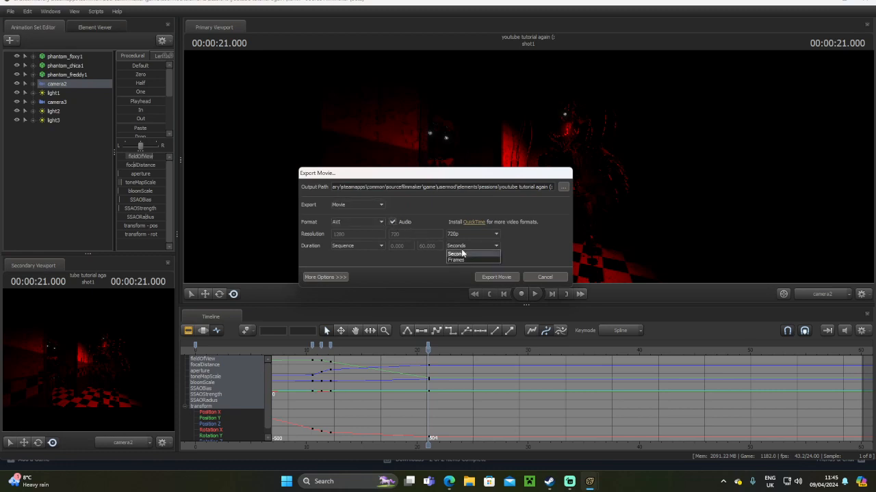
click(462, 254)
click(337, 252)
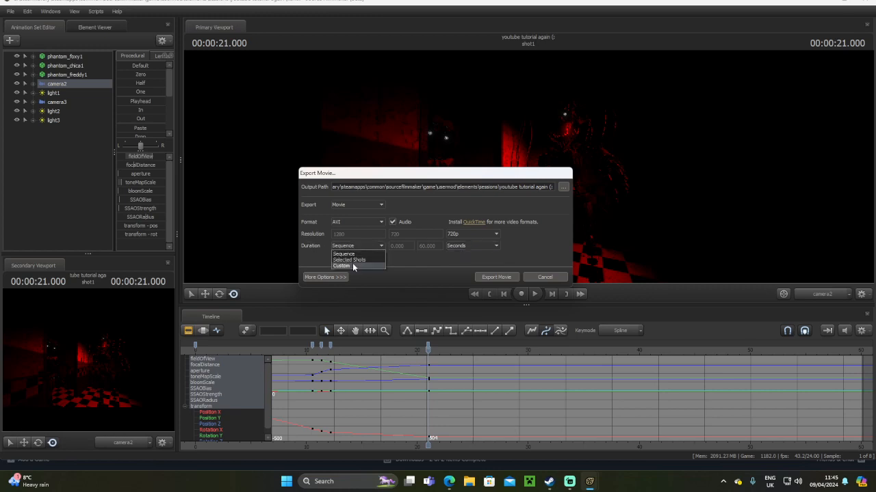
click(353, 262)
click(424, 246)
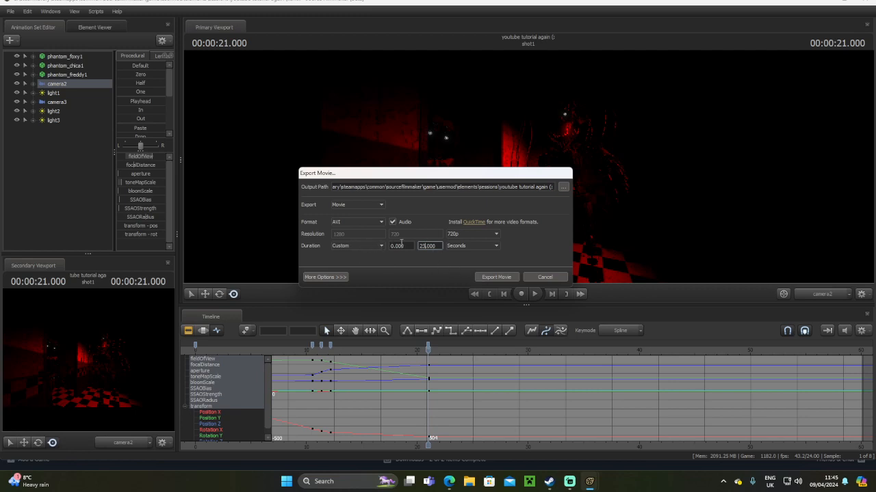
click(461, 234)
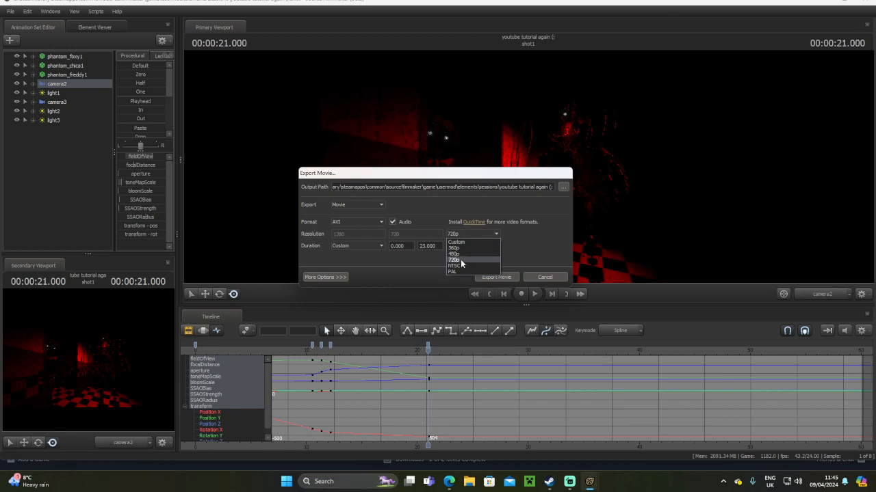
click(460, 260)
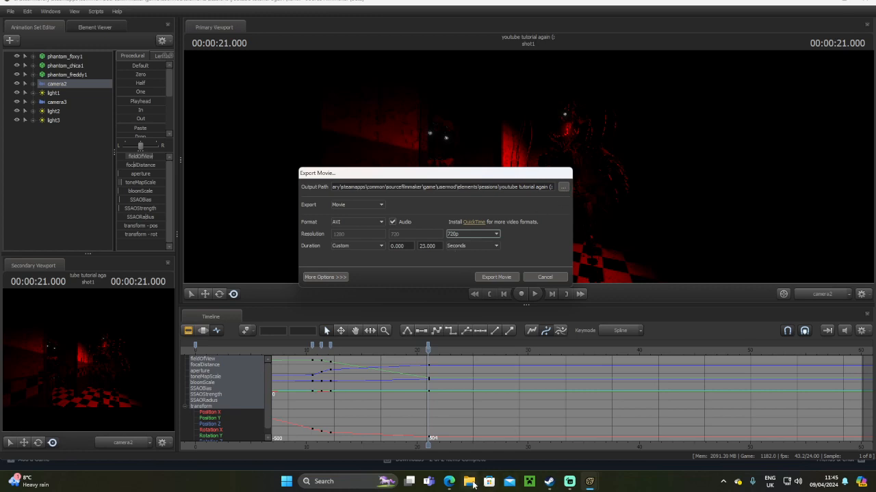
click(547, 277)
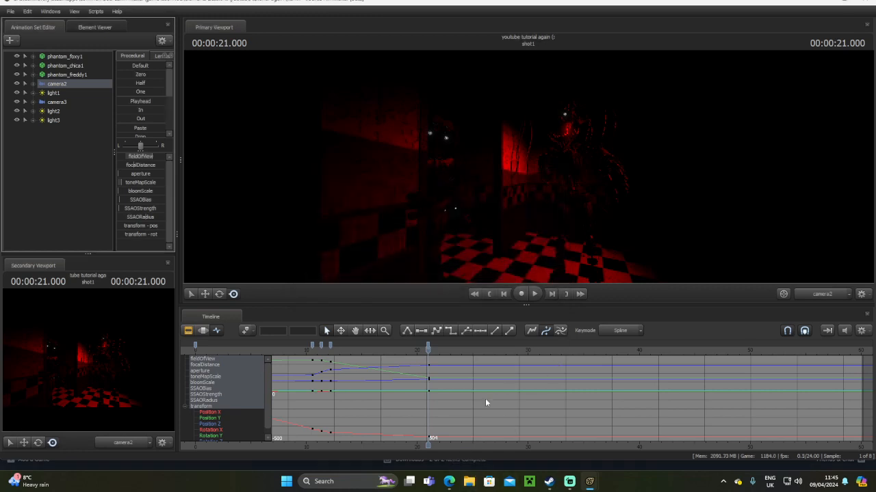
Switch to File Explorer and create a new text document in the photos folder on Data (D:)
click(472, 486)
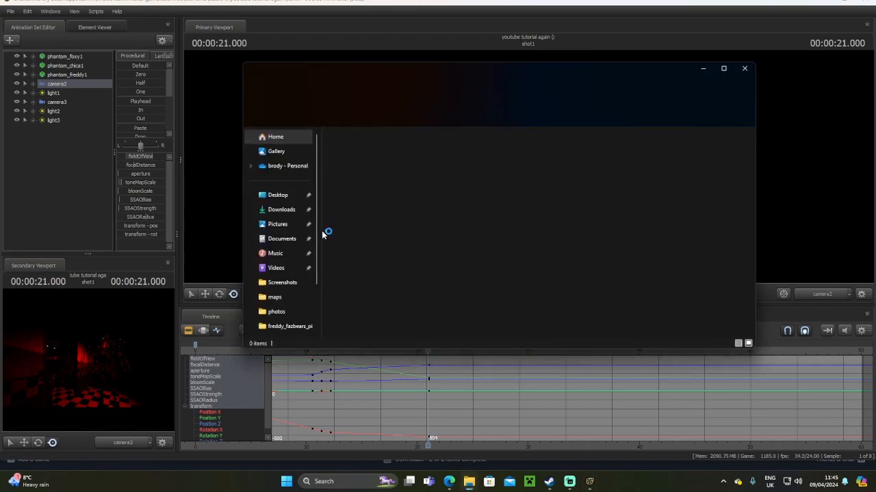
click(276, 236)
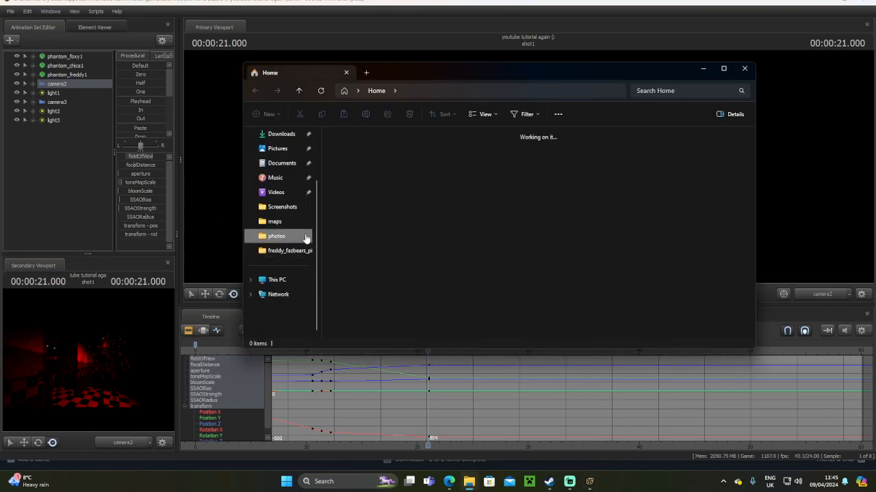
right_click(502, 239)
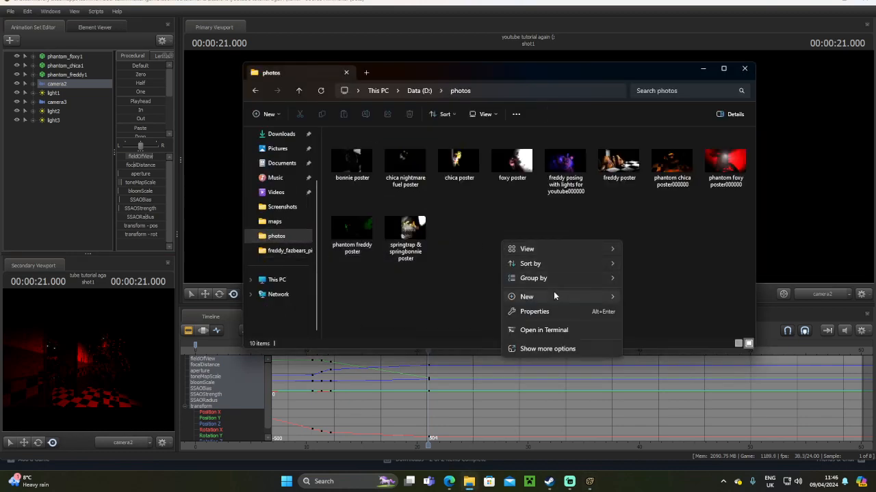
mouse_move(574, 266)
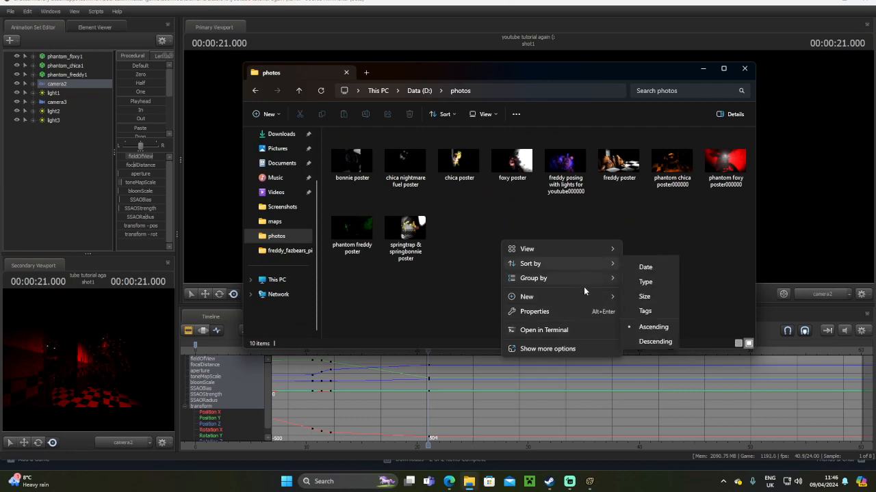
mouse_move(616, 301)
click(651, 387)
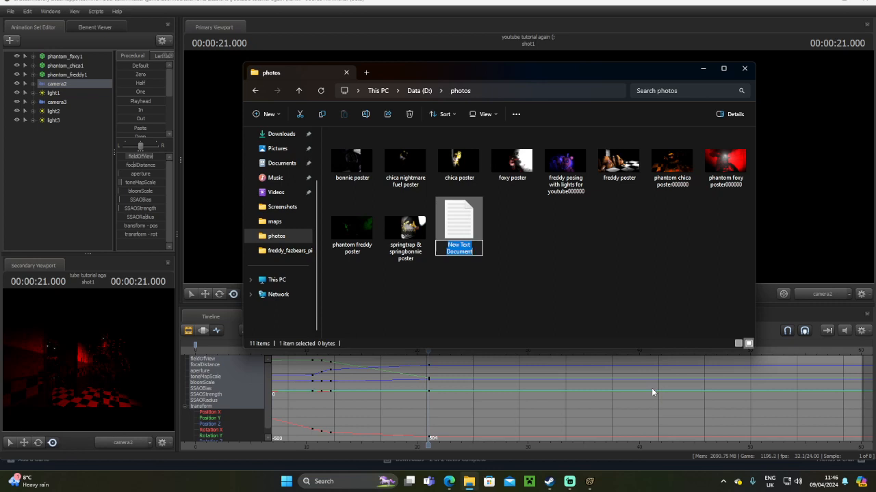
Name the new text document "fnaf poster movie trailer." and close the photos folder window
text(fnaf poster)
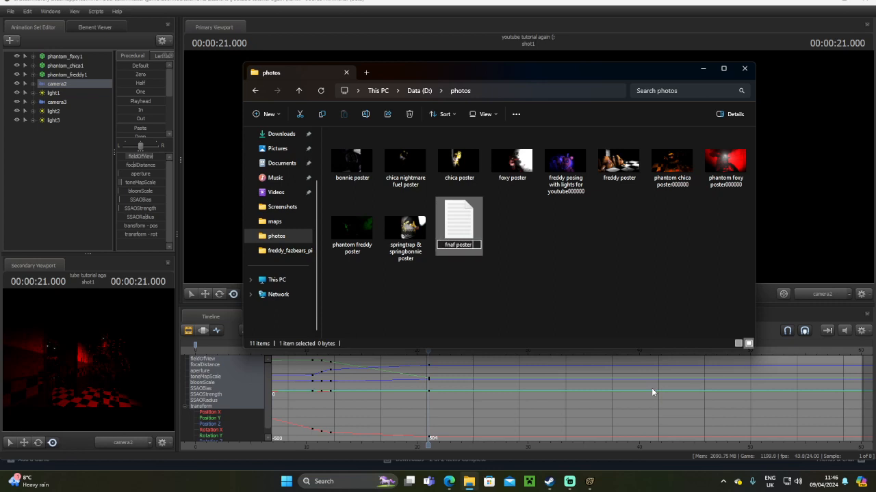
text( movie)
text(:)
text(quot)
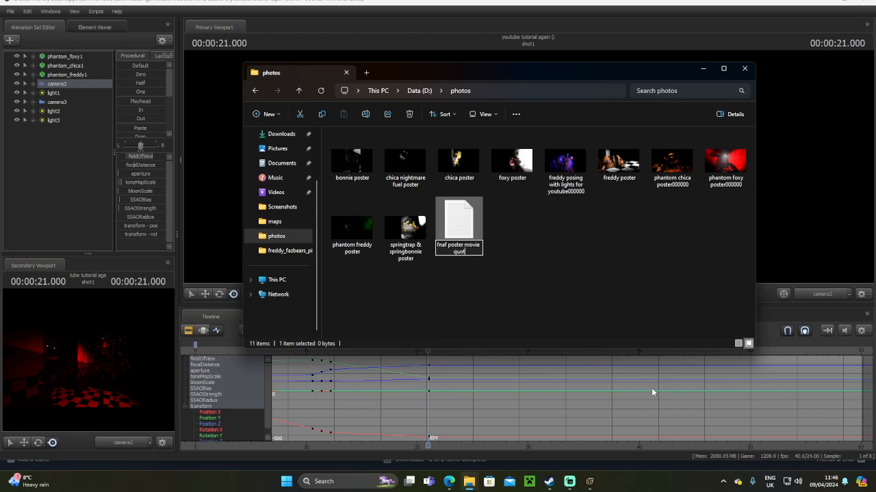
text(o on hg)
key(BackSpace)
key(BackSpace)
key(BackSpace)
key(BackSpace)
key(BackSpace)
key(BackSpace)
text(;)
key(BackSpace)
text(;)
key(BackSpace)
text(:)
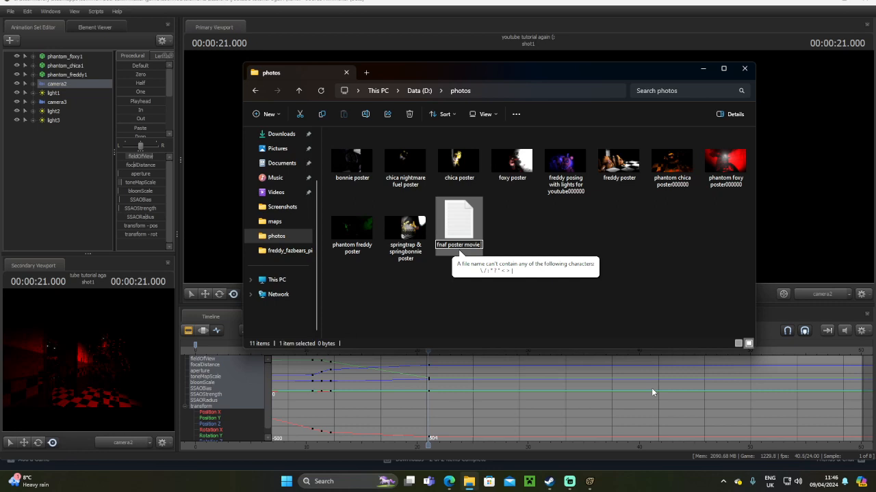
text(trailer)
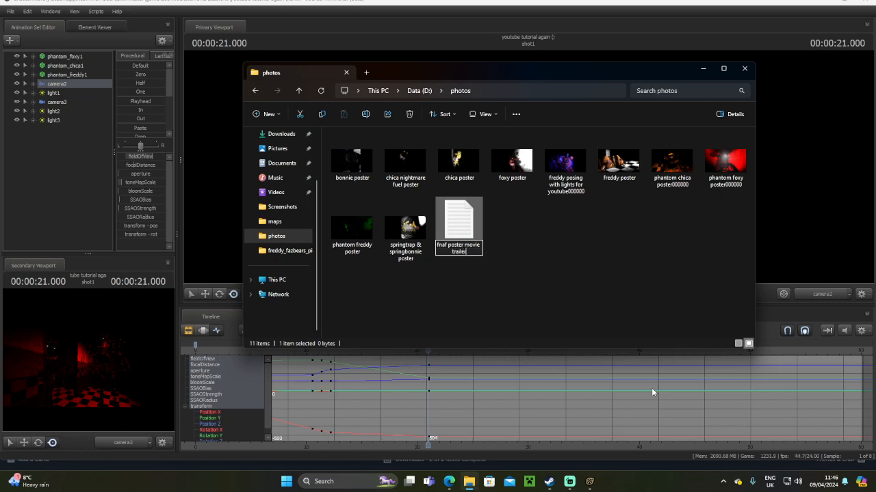
key(slash)
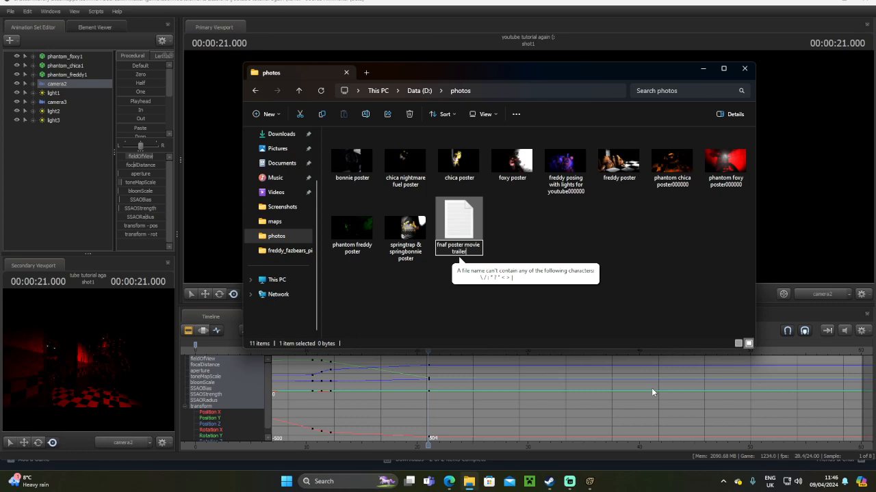
text(.)
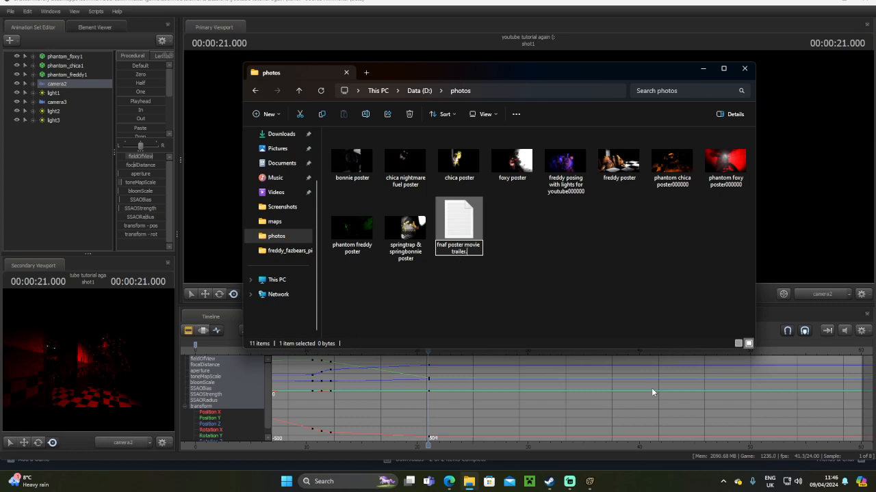
key(Return)
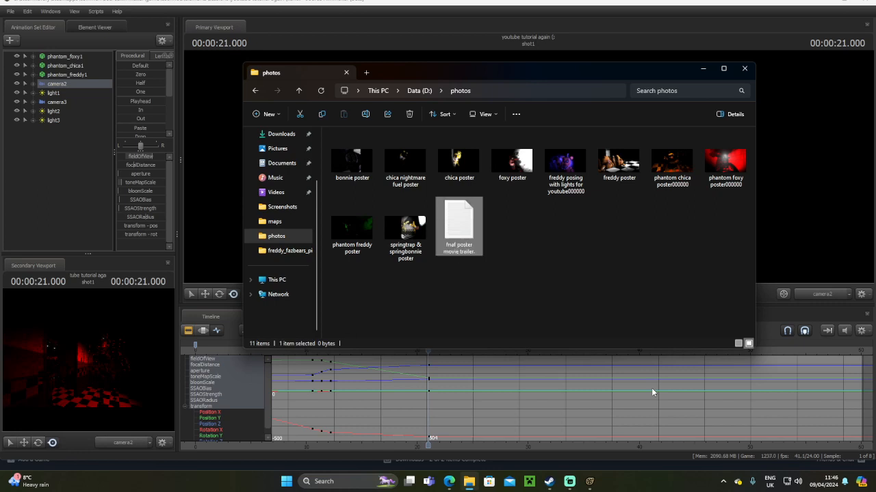
click(744, 71)
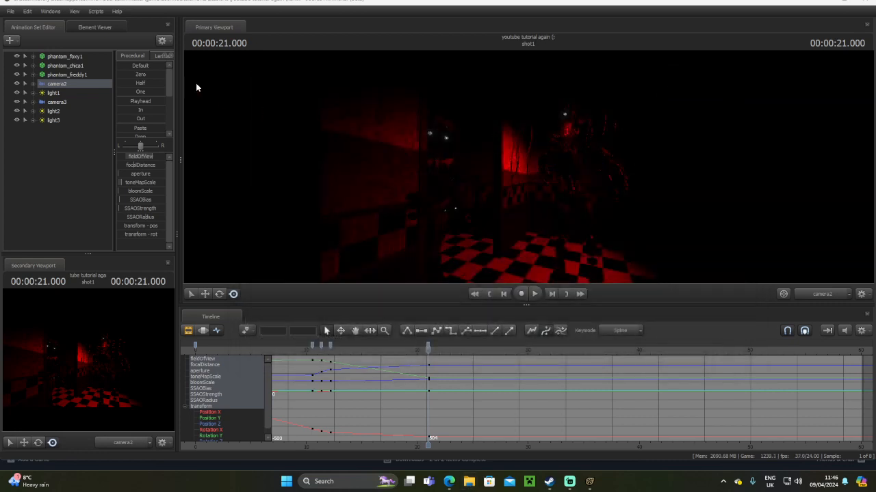
Open the movie export settings and set the output path to D:\photos\fnaf poster movie trailer., accepting replacement of the existing text file
click(11, 12)
mouse_move(73, 104)
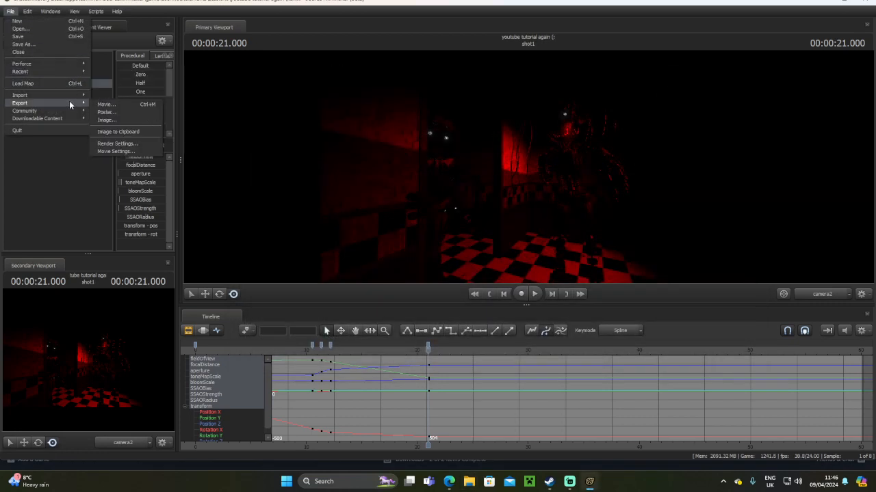
click(102, 105)
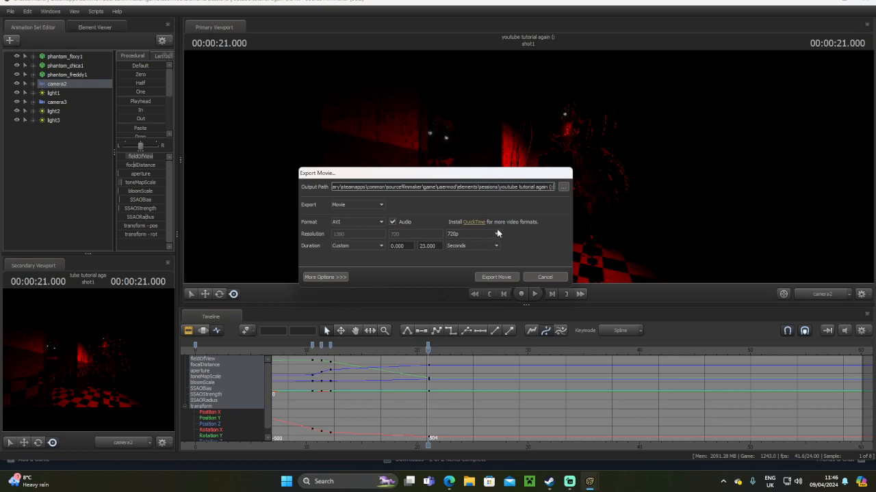
click(563, 186)
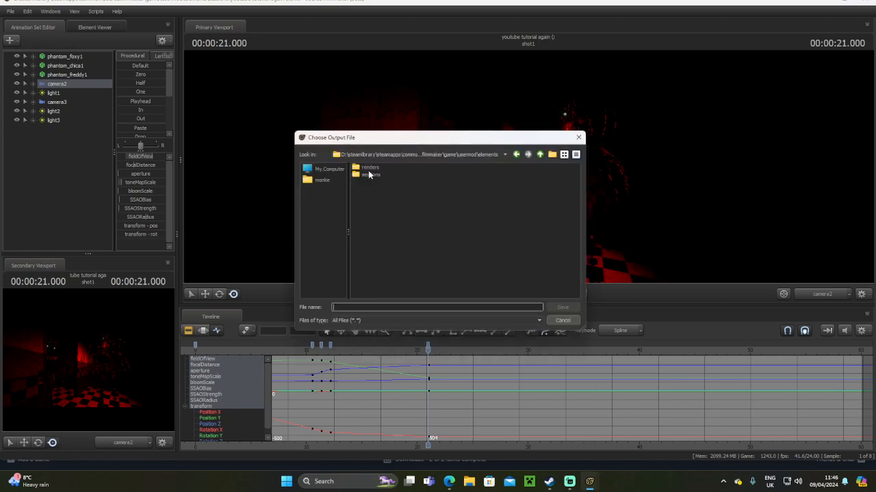
click(328, 171)
double_click(367, 175)
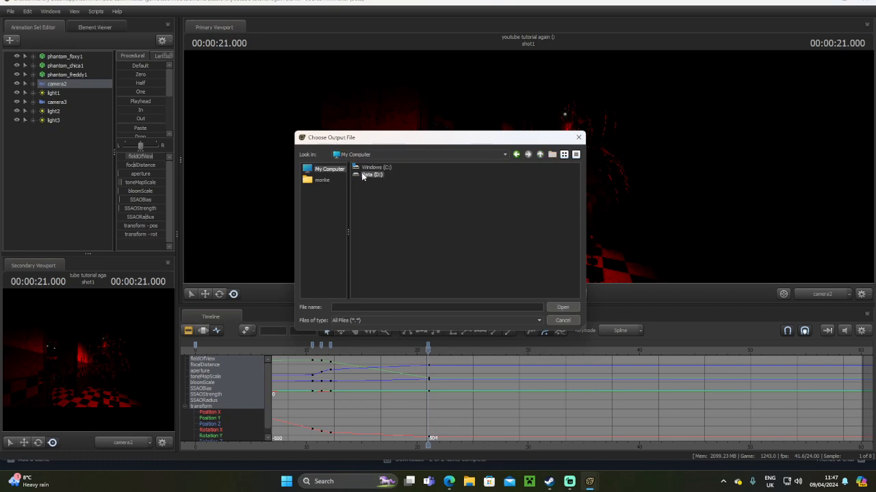
double_click(375, 190)
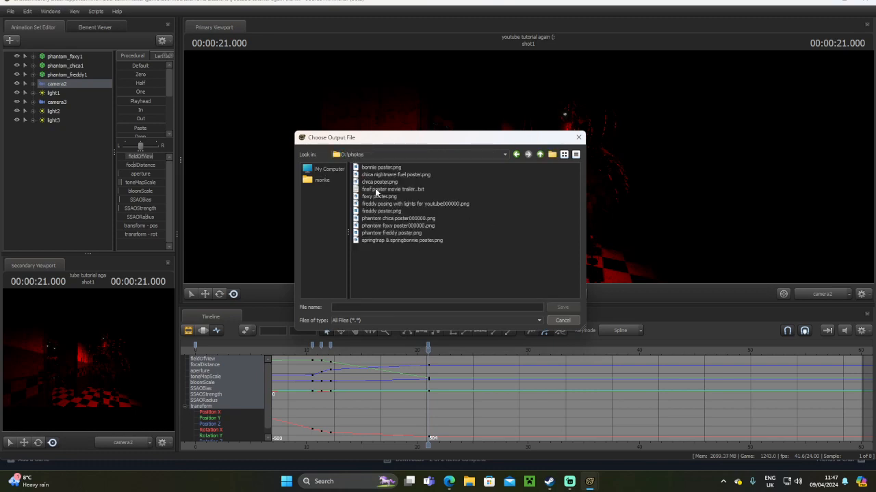
click(375, 188)
click(562, 308)
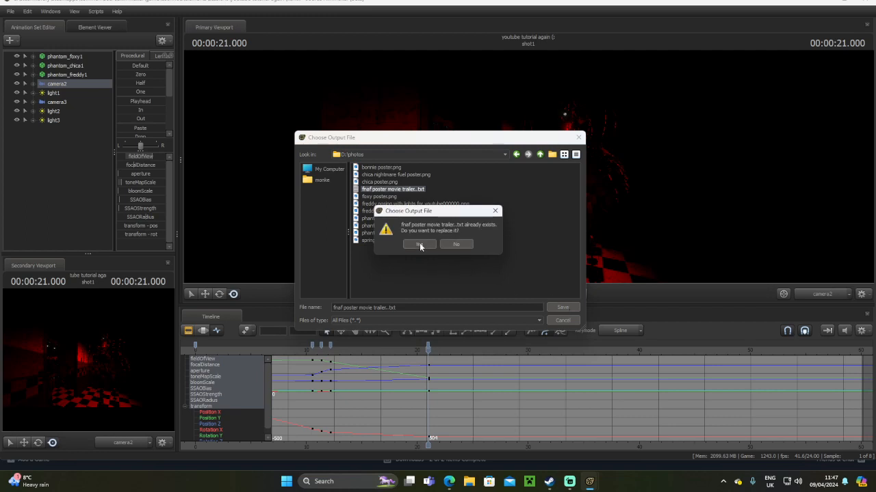
click(420, 244)
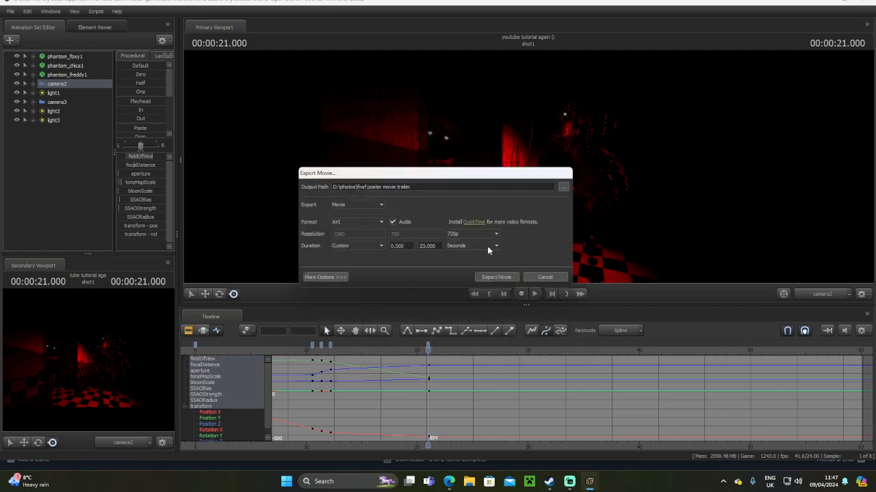
Expand the additional render options and export the 0 to 23 second range as a 720p AVI movie with audio
click(361, 223)
click(323, 277)
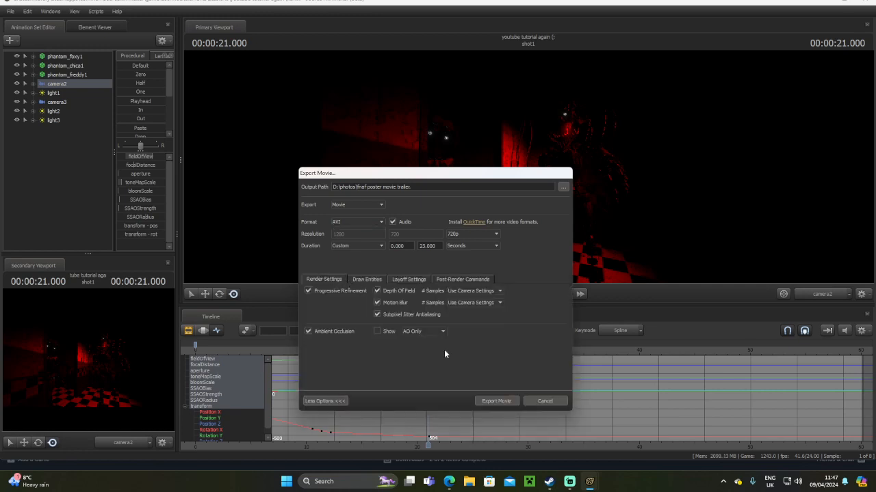
click(495, 402)
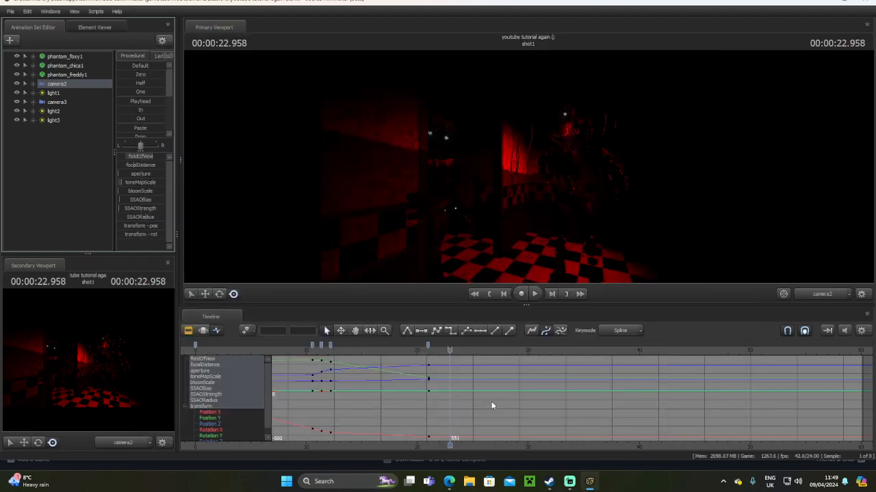
Switch to File Explorer, play the exported fnaf poster movie trailer from the photos folder once in Media Player, and close the player
click(469, 483)
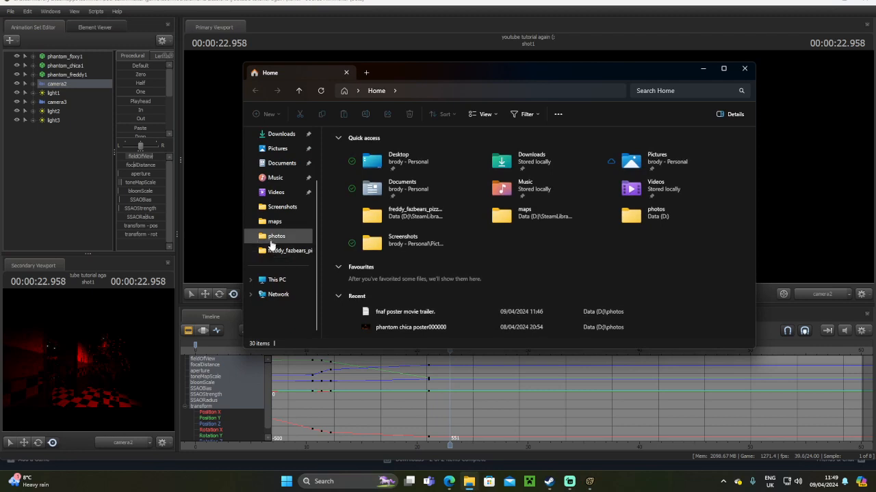
click(274, 237)
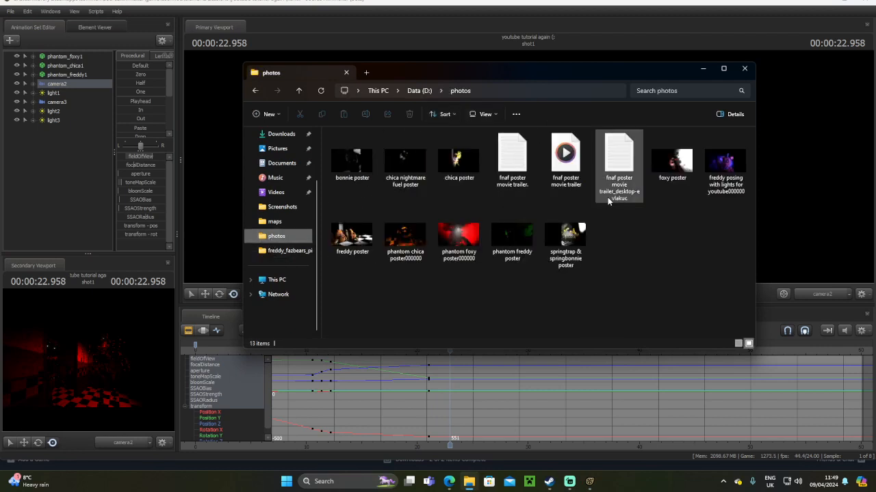
double_click(572, 164)
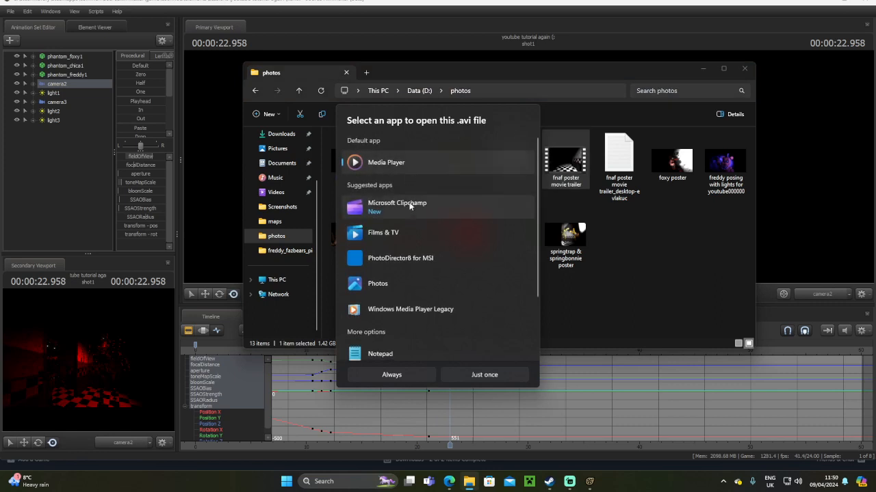
click(488, 373)
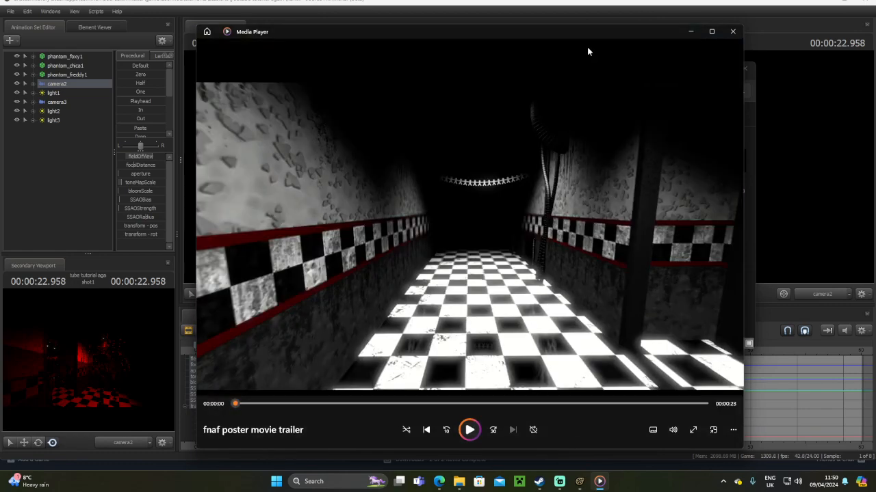
click(733, 32)
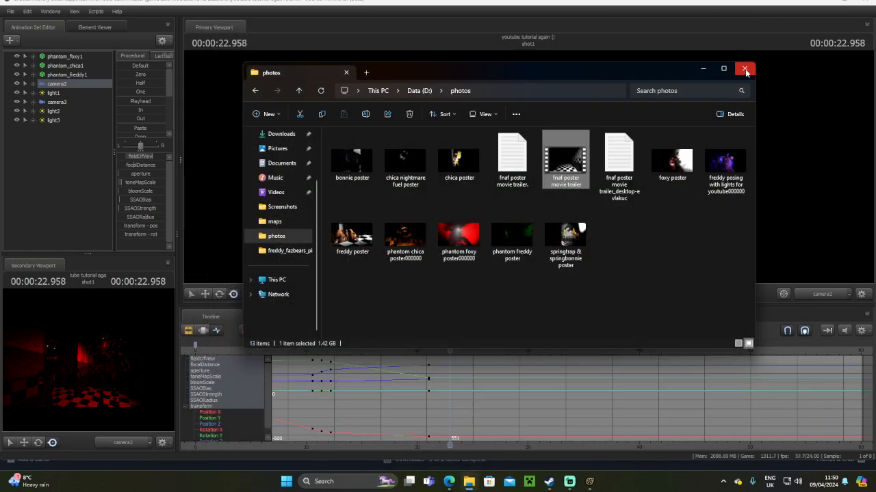
Delete the two leftover fnaf poster movie trailer text files from the photos folder and close its window
click(623, 179)
right_click(630, 184)
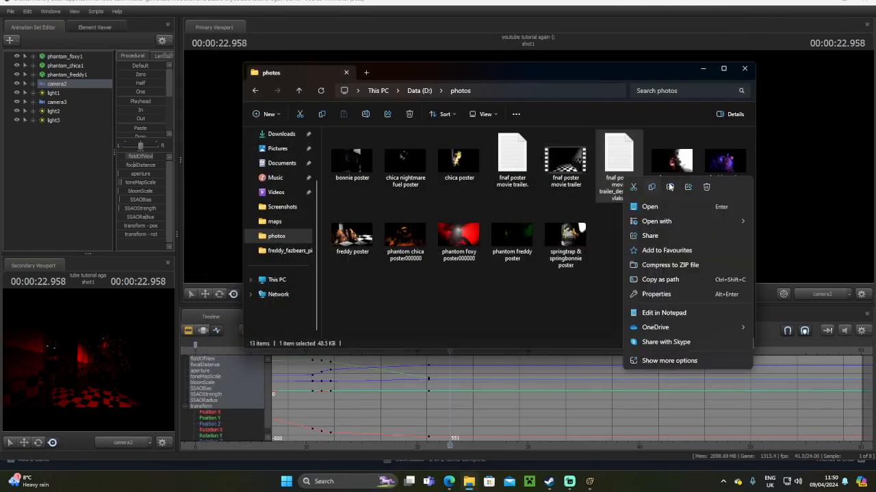
click(706, 187)
click(513, 159)
right_click(513, 159)
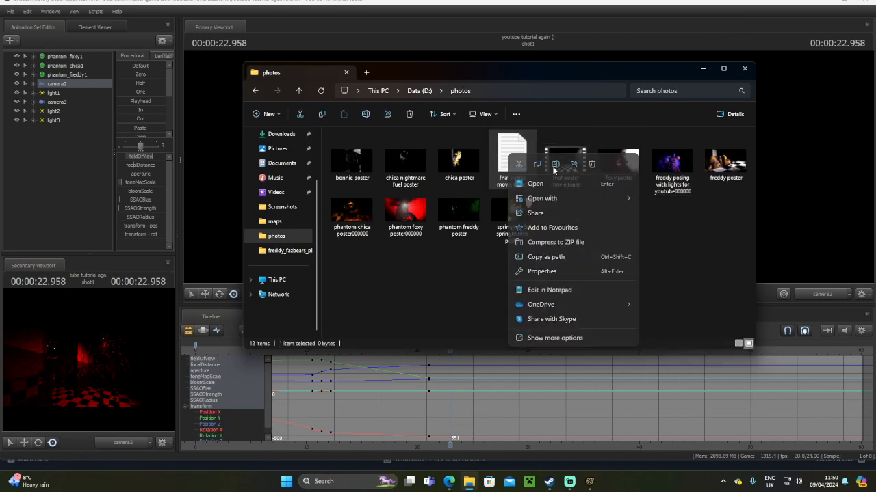
click(593, 164)
click(744, 69)
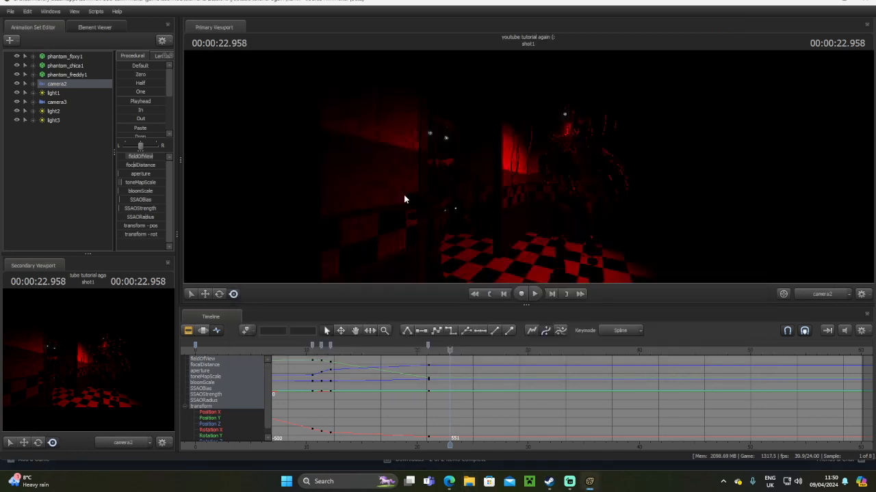
Turn off the viewport lighting and fly camera2 to look down the checkered hallway at 22.958 seconds
right_click(463, 198)
click(490, 220)
key(w)
drag(521, 247, 523, 171)
key(w)
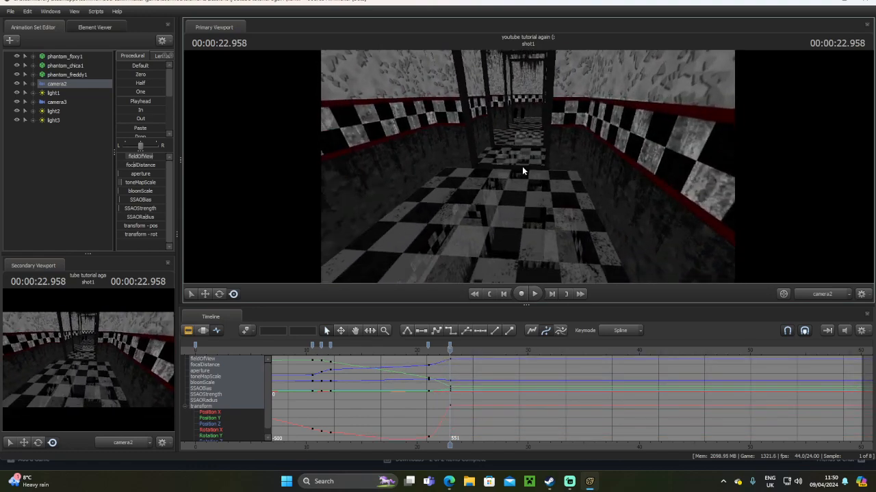
Add a new Spring Bonnie model to the scene, filtering the model files by springbonnie and choosing the last match
click(10, 40)
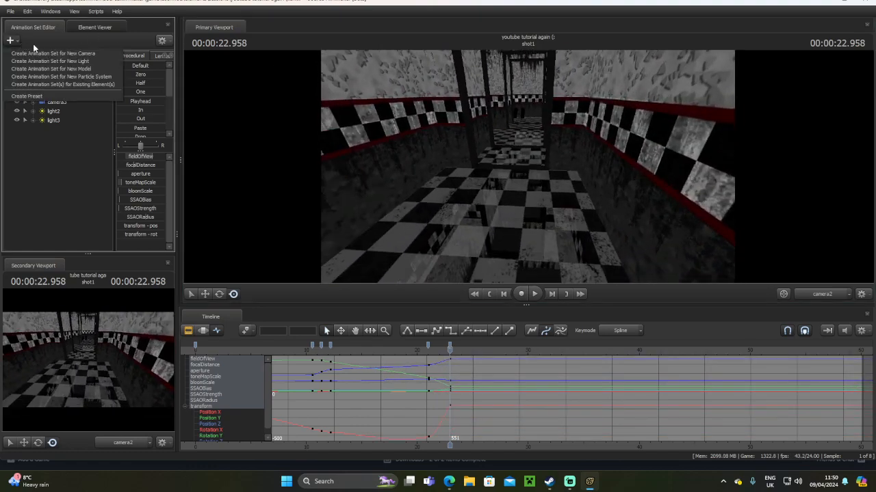
click(54, 69)
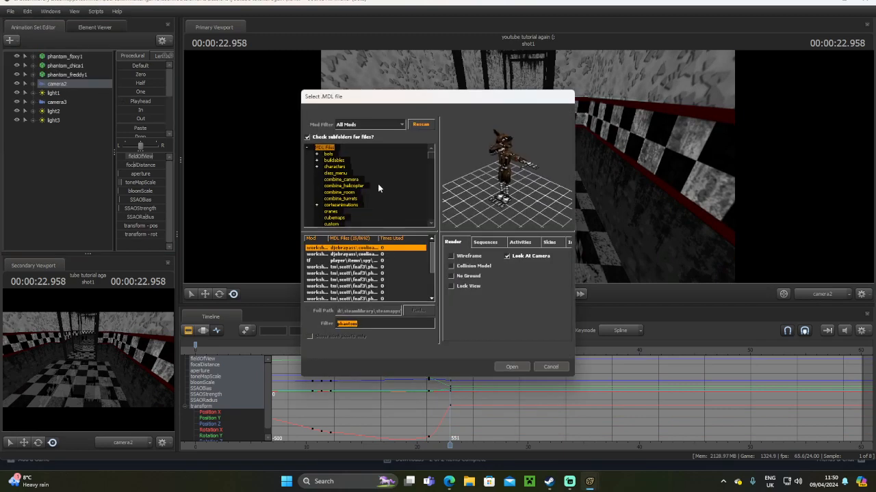
text(springbonnie)
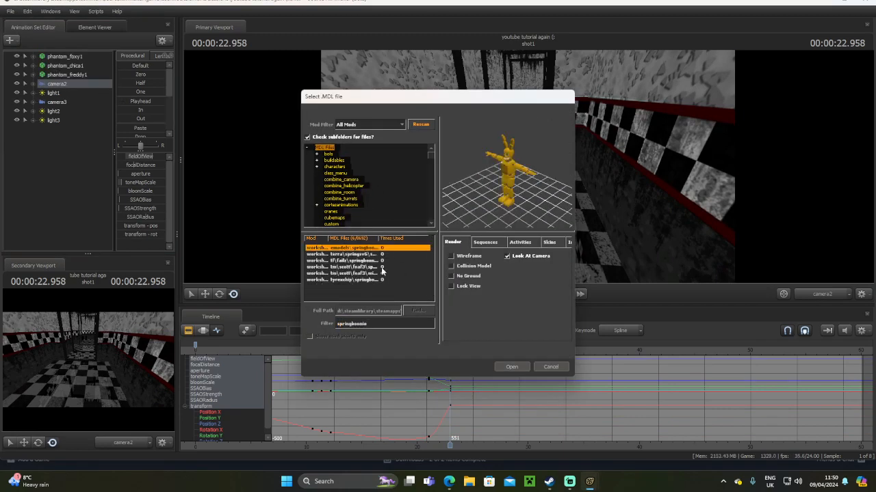
click(353, 279)
click(511, 367)
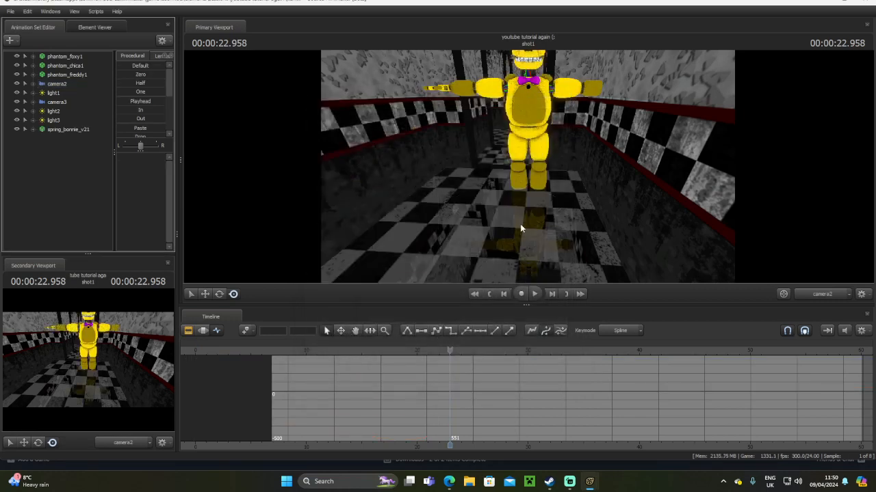
Raise Spring Bonnie's bip_Pelvis so the feet clear the floor and shift the model sideways toward the hallway's centre
click(522, 135)
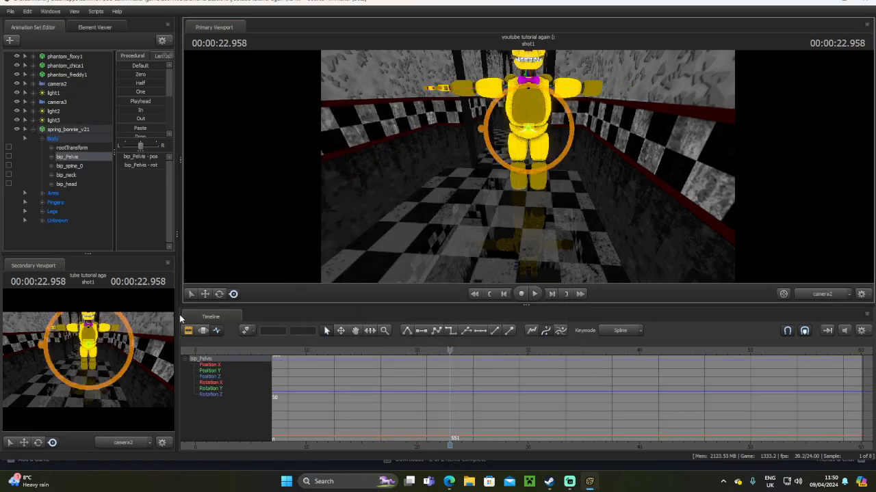
drag(526, 89, 527, 68)
drag(562, 109, 534, 110)
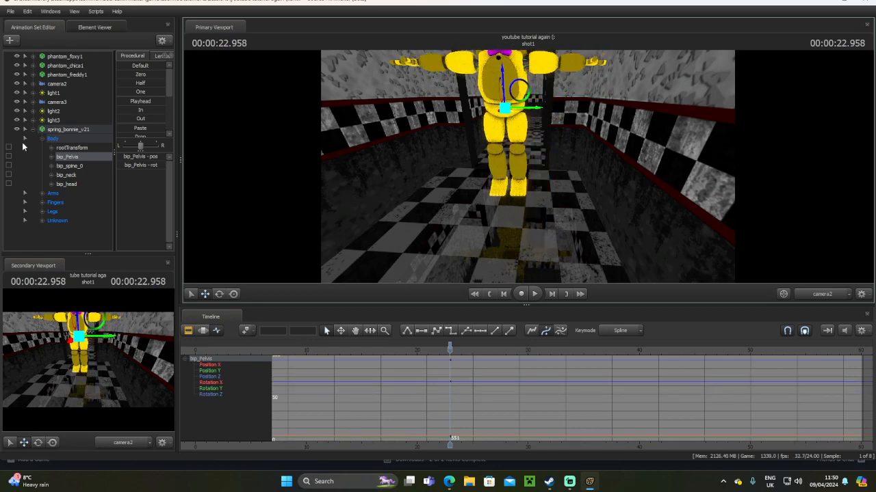
Load camera3 into the primary viewport, frame Spring Bonnie from ears to feet, and select its bip_Pelvis
click(50, 101)
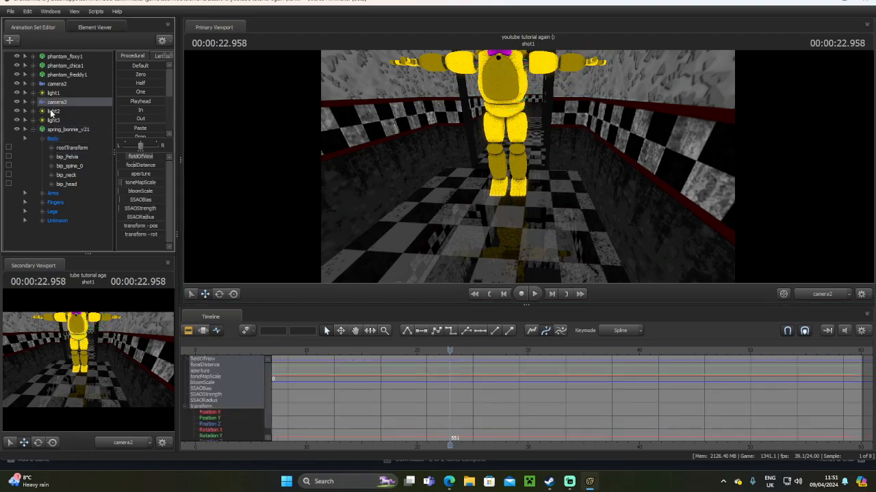
drag(113, 104, 533, 171)
key(w)
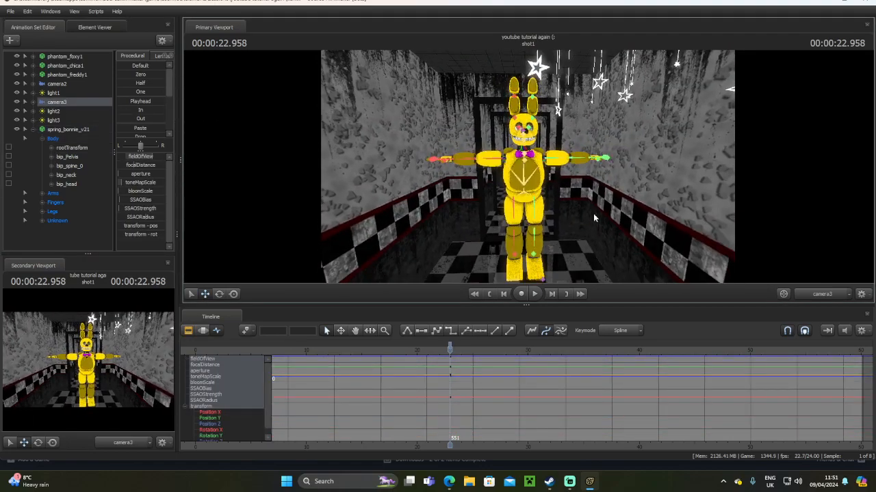
click(524, 194)
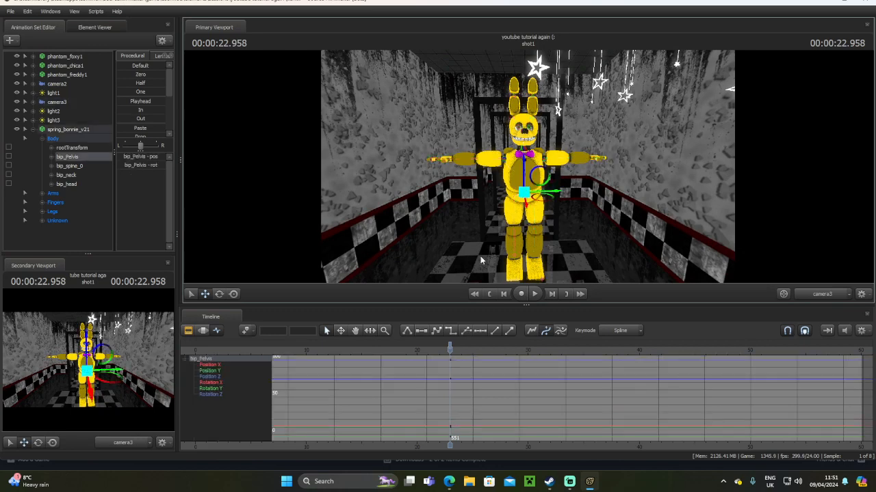
Keyframe Spring Bonnie's bip_Pelvis in place at 23.791 s, shifted toward the hallway's left side at 27.250 s, and back right at 30.500 s
click(459, 350)
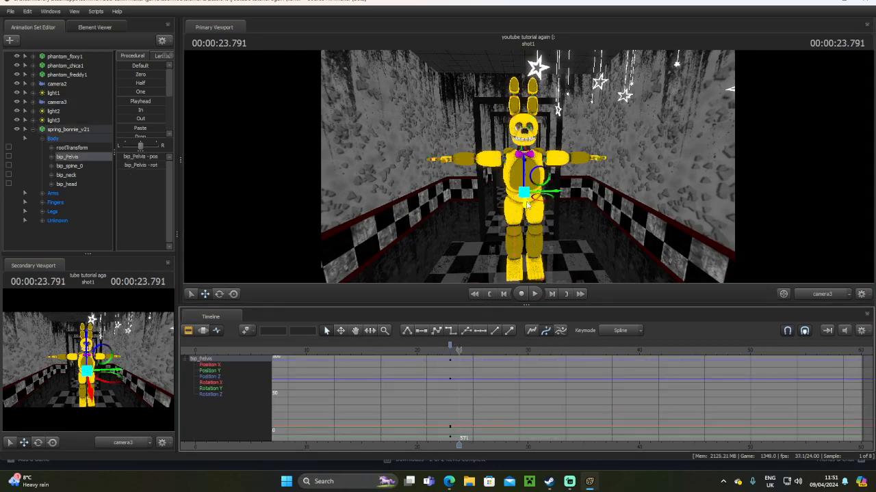
drag(526, 205, 527, 207)
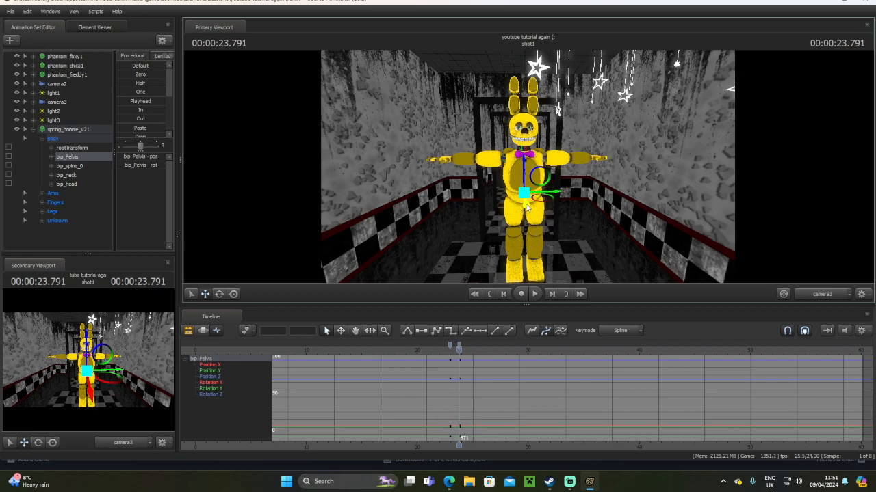
click(466, 351)
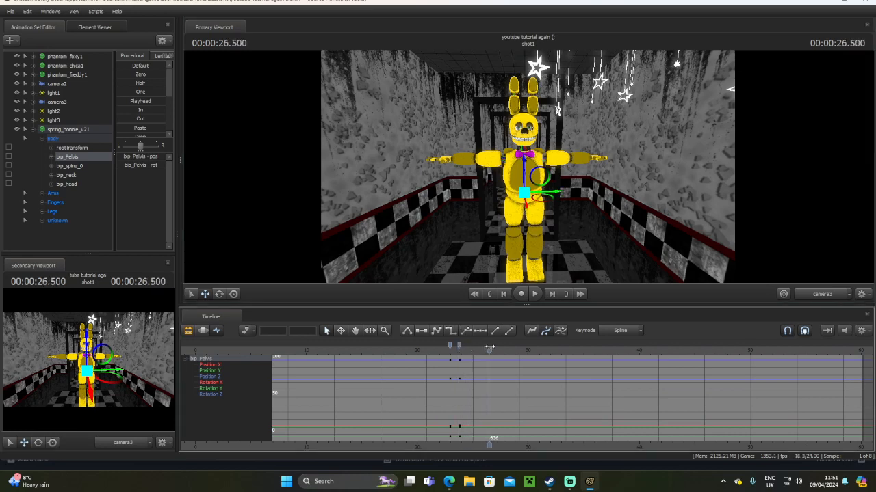
drag(554, 193, 505, 194)
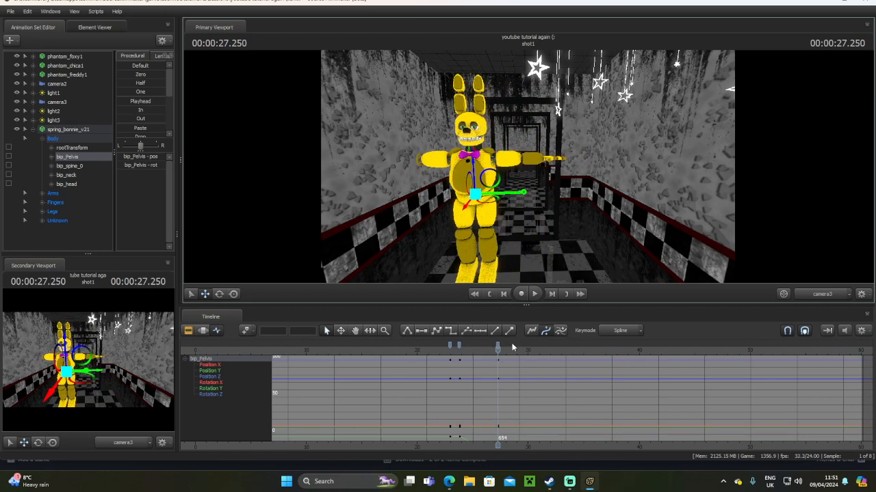
click(532, 348)
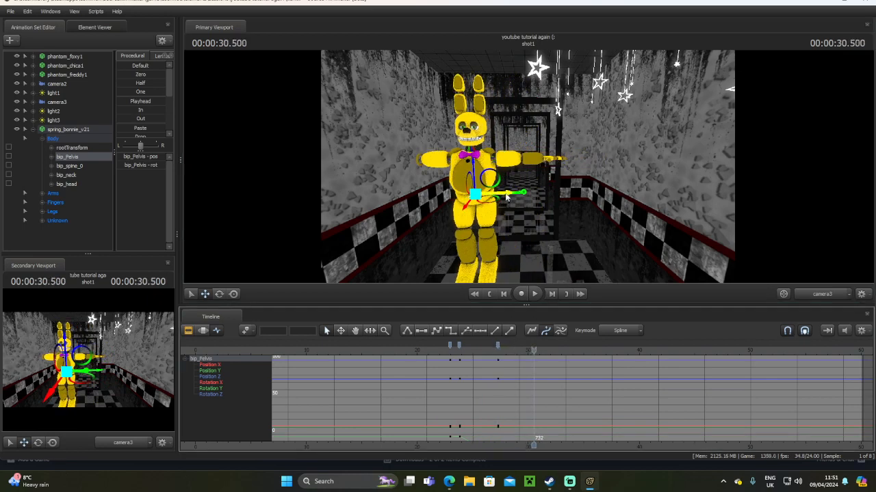
drag(507, 196, 541, 196)
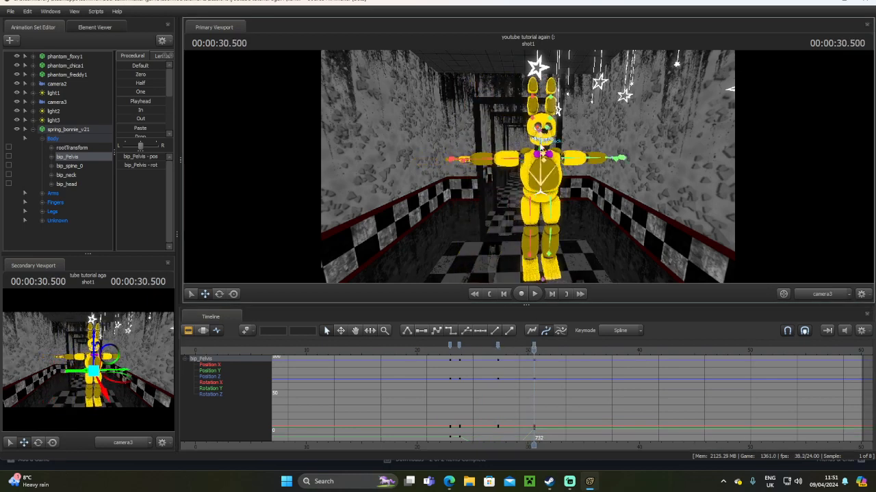
Select Spring Bonnie's bip_neck and rotate it at 31.125 seconds so the head turns toward the left wall
click(540, 142)
click(539, 349)
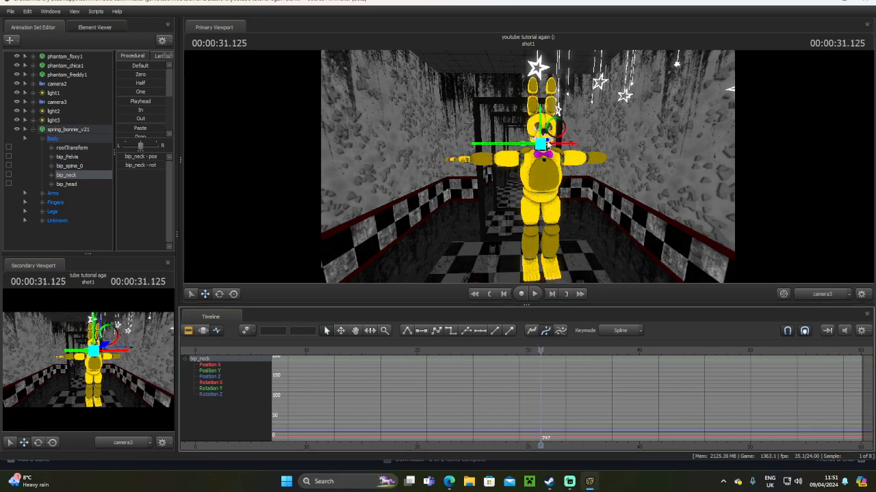
click(219, 294)
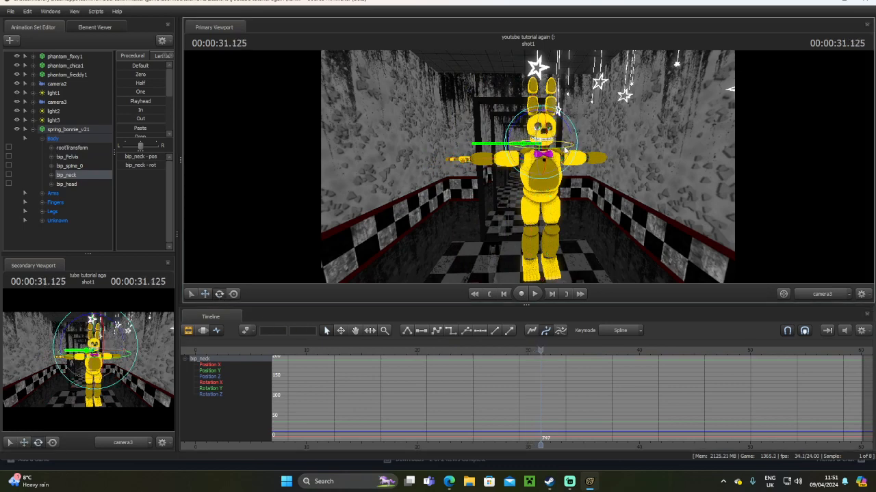
Scrub back to the start of the shot and play the Spring Bonnie animation through camera3
drag(511, 349, 402, 348)
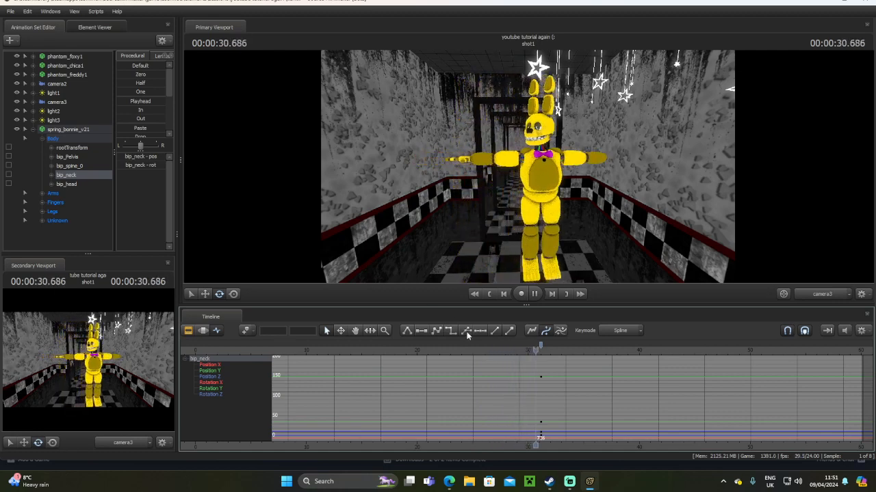
drag(458, 352, 332, 354)
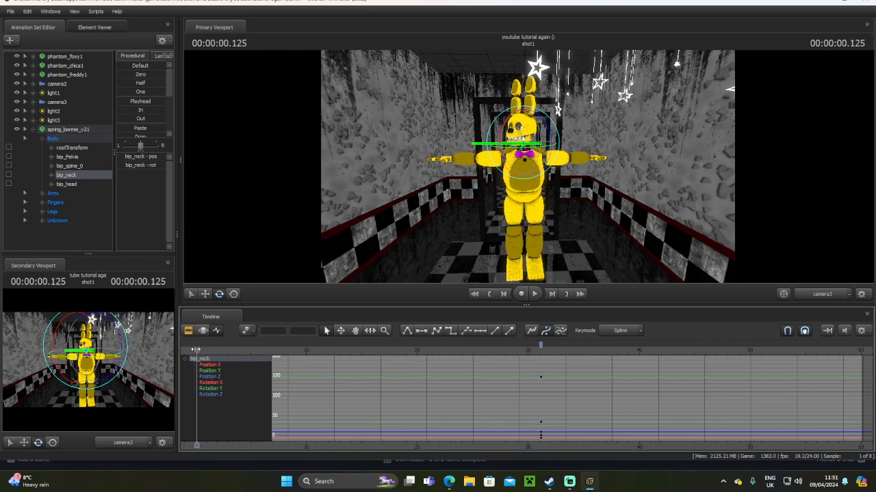
drag(195, 349, 190, 348)
key(space)
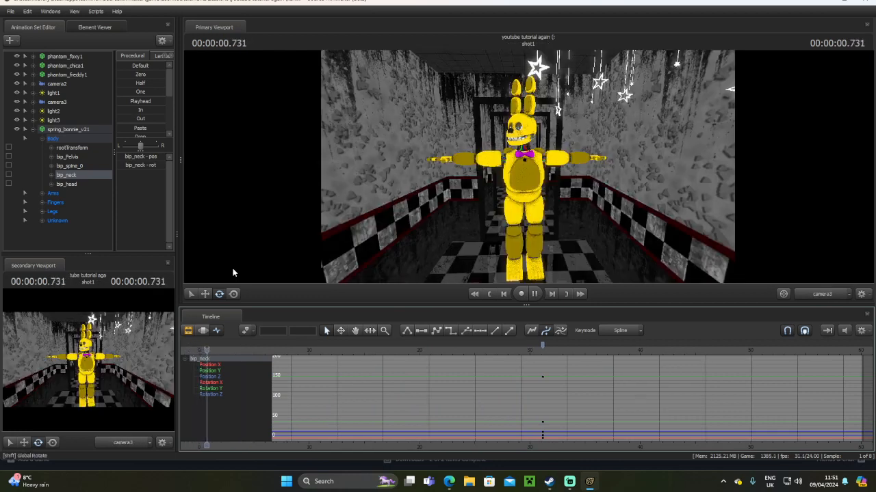
Rotate bip_neck at about 33.750 seconds so the head turns toward the right wall, and play back the head turn
drag(502, 351, 540, 347)
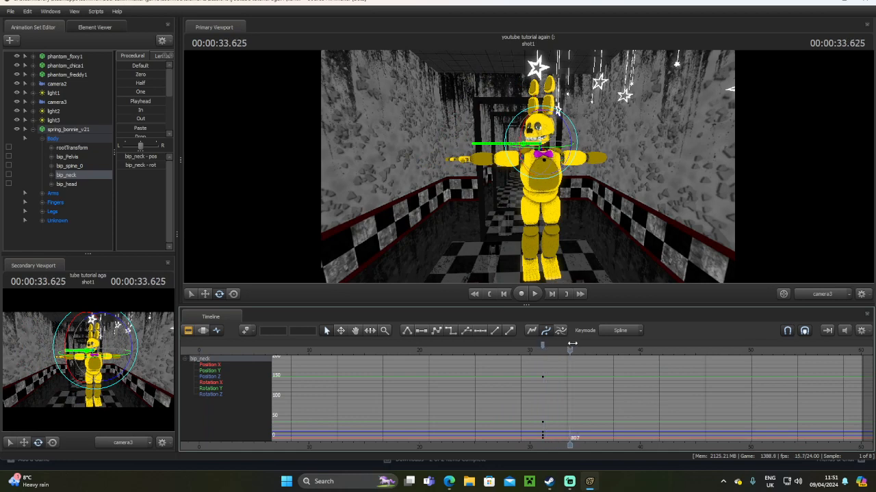
drag(560, 150, 586, 144)
click(489, 348)
key(space)
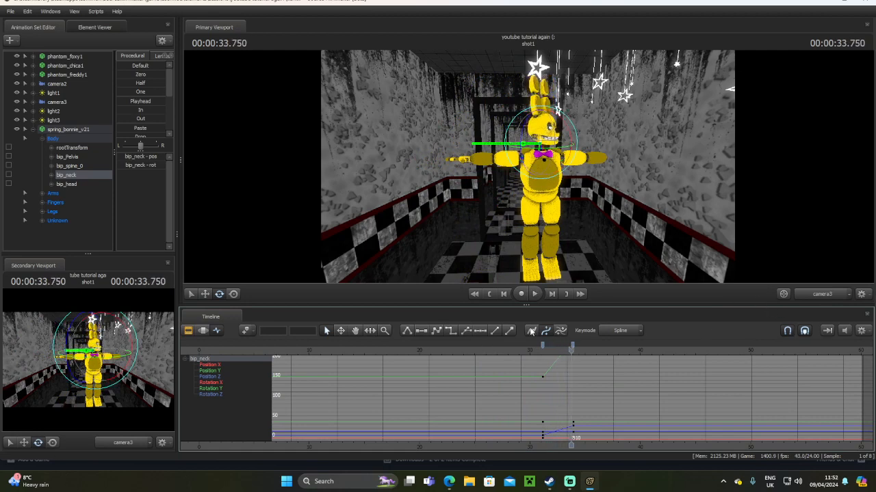
Load camera2 into the primary viewport and play the shot from the start, scrubbing ahead to Spring Bonnie's part
click(55, 84)
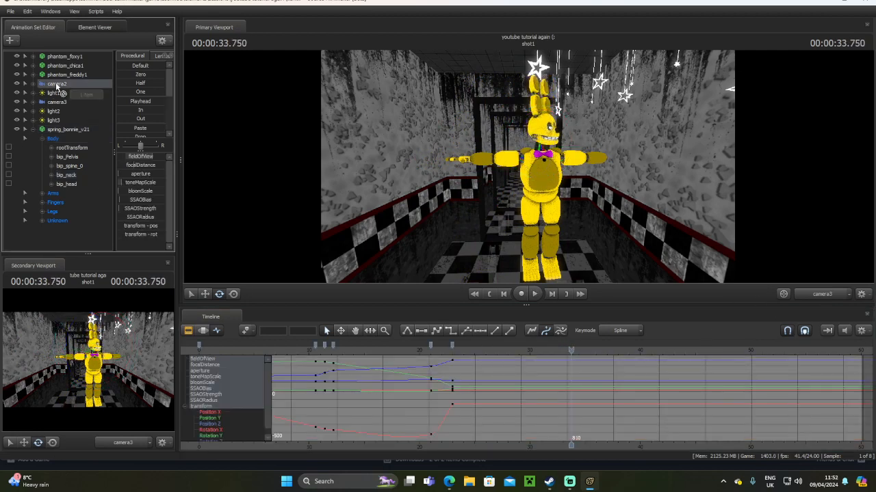
drag(57, 87, 362, 171)
drag(255, 346, 204, 345)
key(space)
right_click(333, 223)
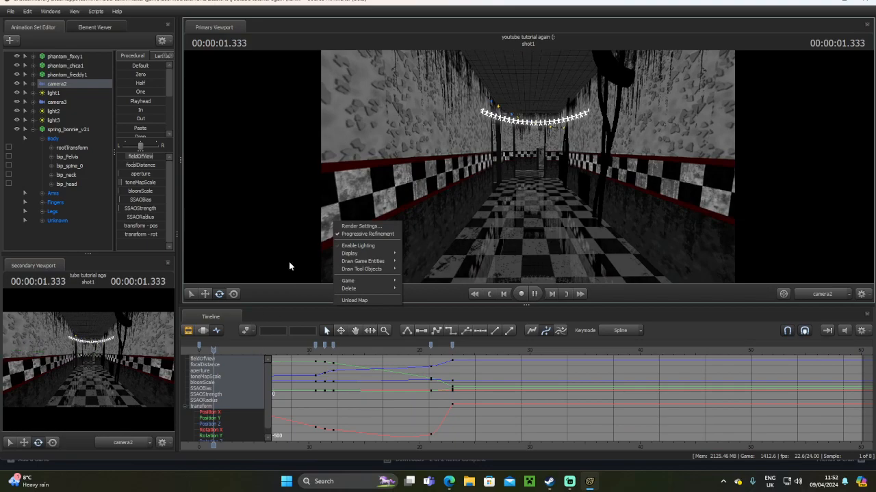
key(Escape)
drag(262, 347, 366, 346)
key(space)
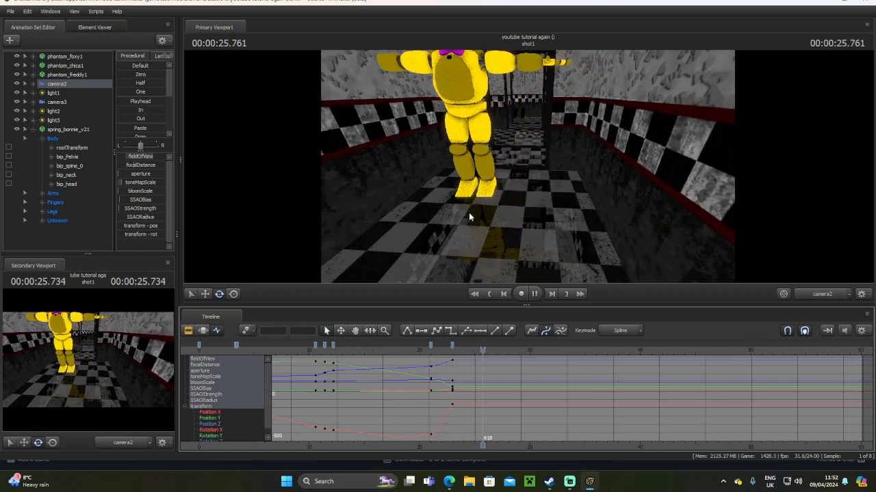
key(space)
Switch to File Explorer, open the exported movie from the photos folder, and maximize the Media Player window
click(469, 482)
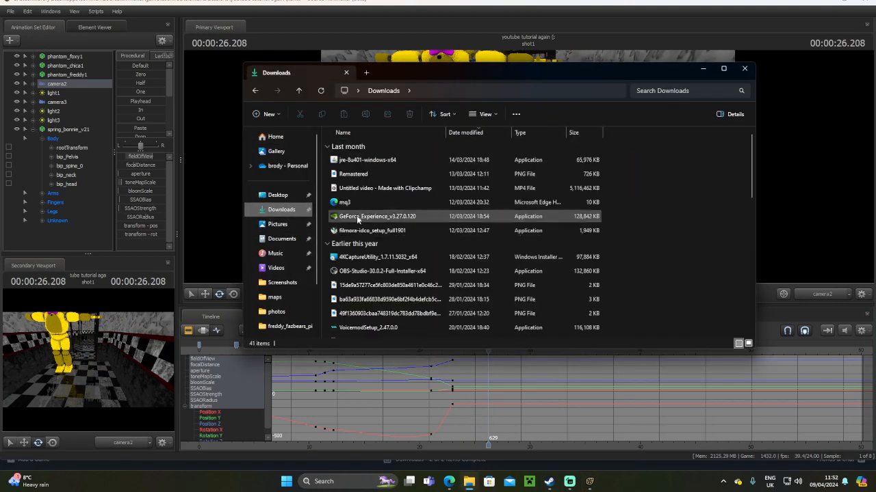
scroll(362, 235, down, 5)
scroll(307, 246, down, 2)
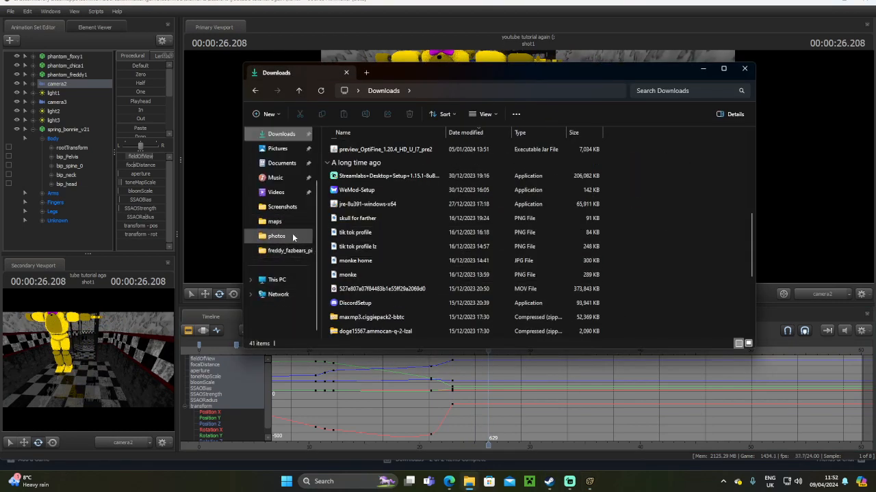
click(280, 236)
double_click(512, 164)
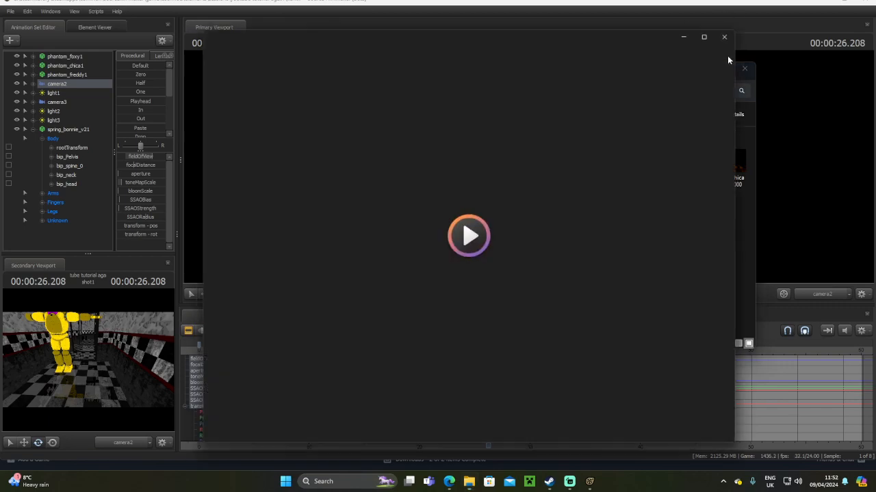
click(712, 32)
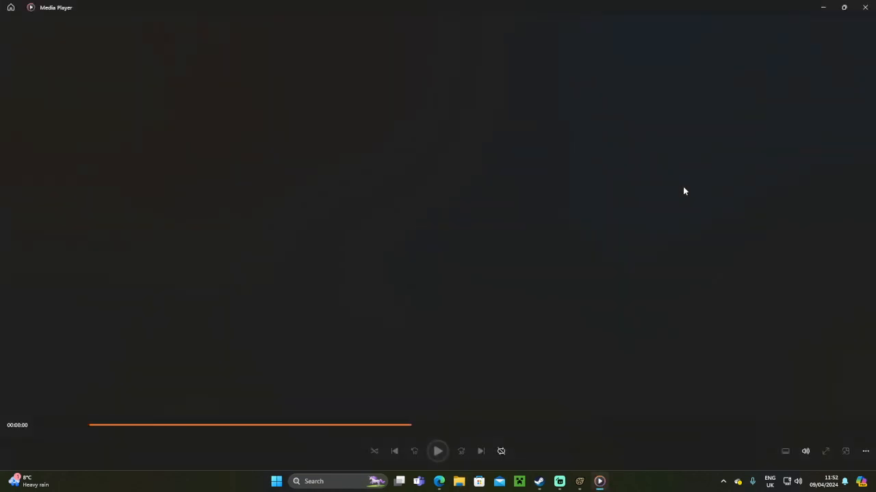